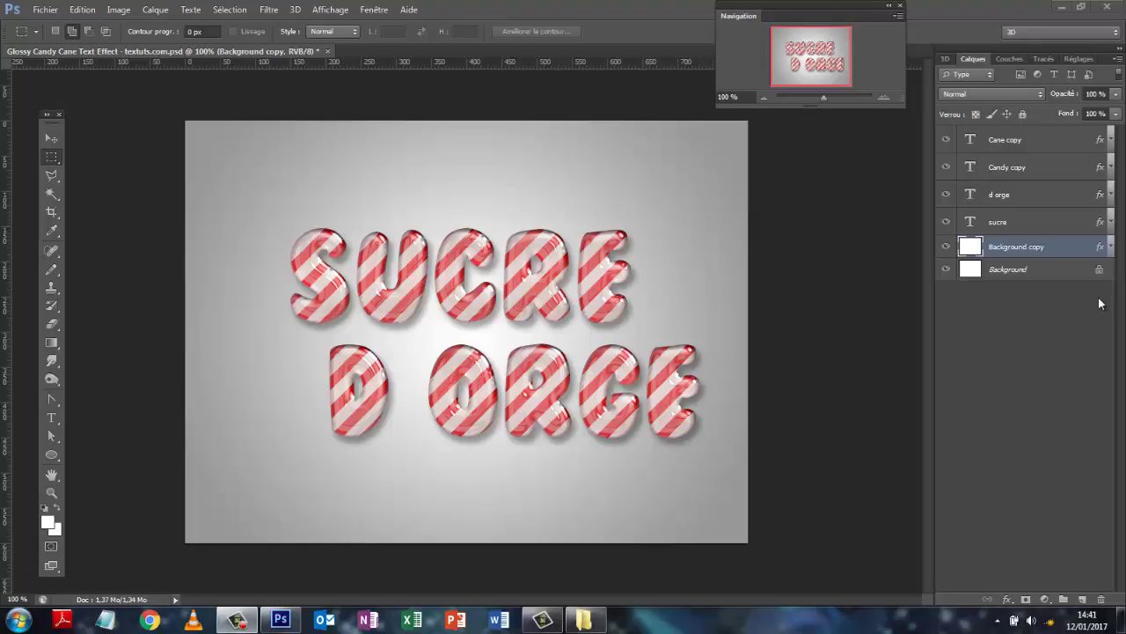
Create a new 800 × 600 pixel RGB document at 72 pixels/inch with white contents, and duplicate its background layer.
left_click(46, 9)
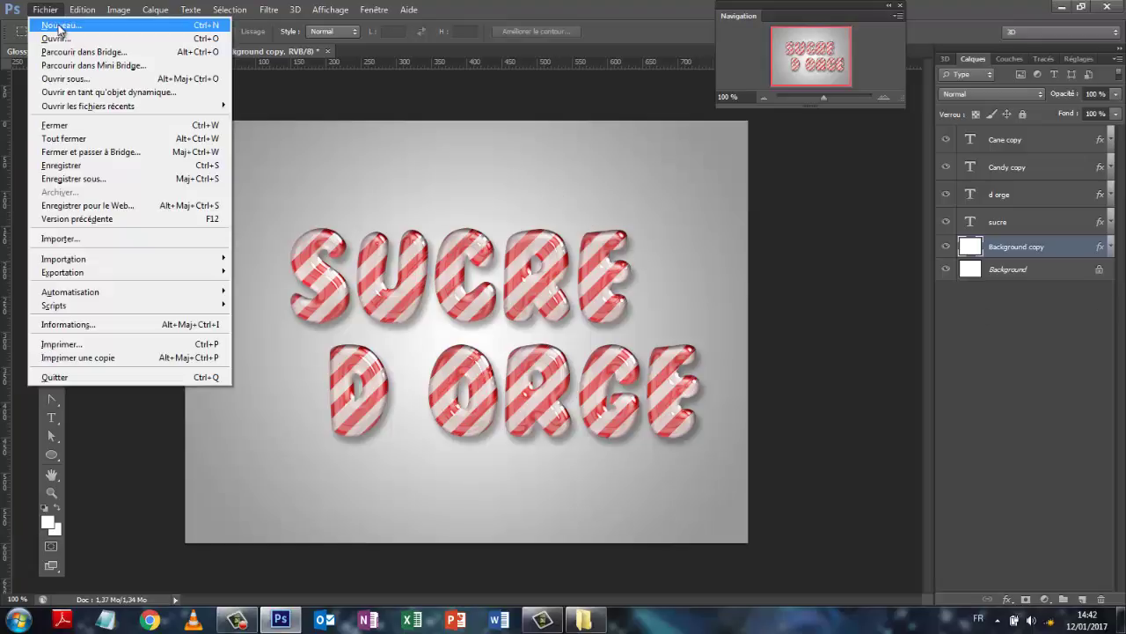
left_click(62, 21)
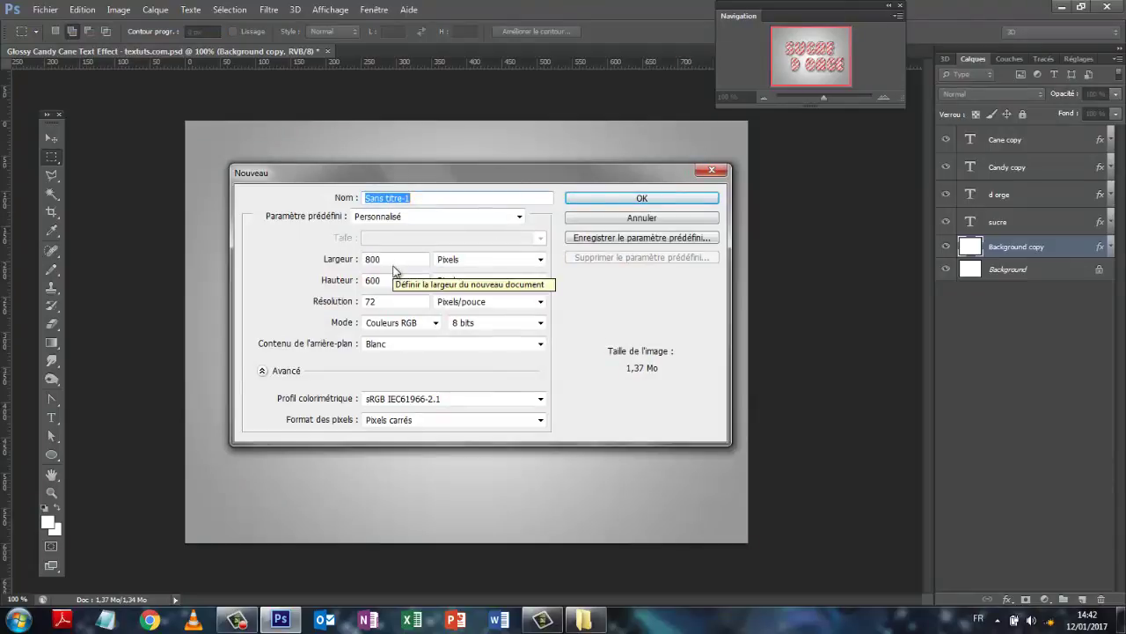
left_click(647, 201)
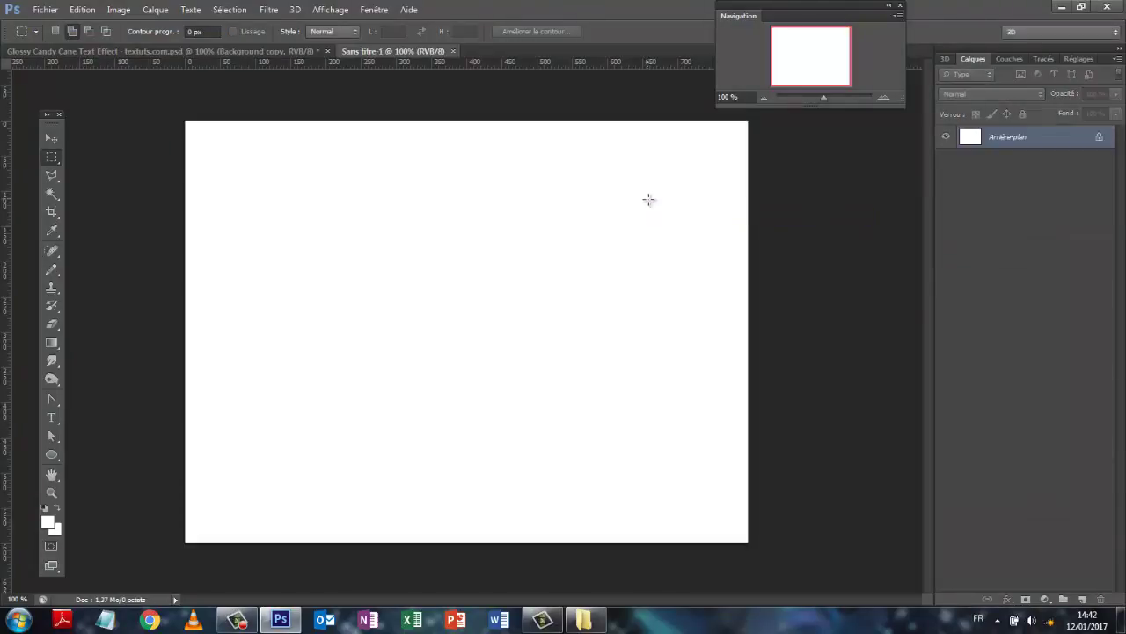
left_click_drag(1022, 139, 1082, 599)
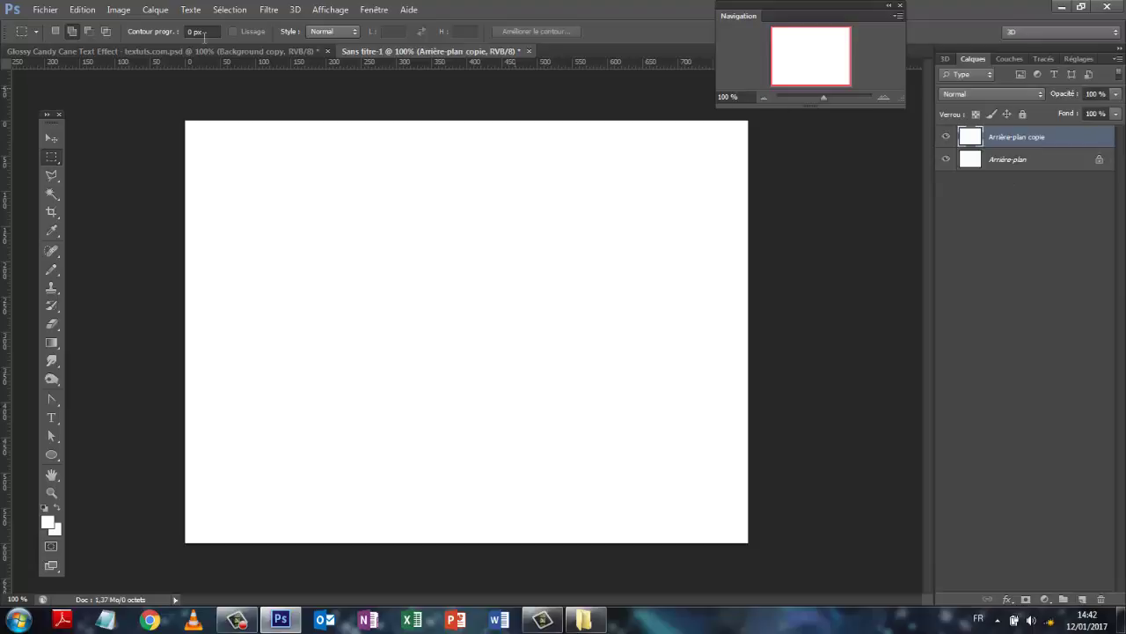
Add a Gradient Overlay (Incrustation en dégradé) layer style to the duplicated background layer.
left_click(157, 11)
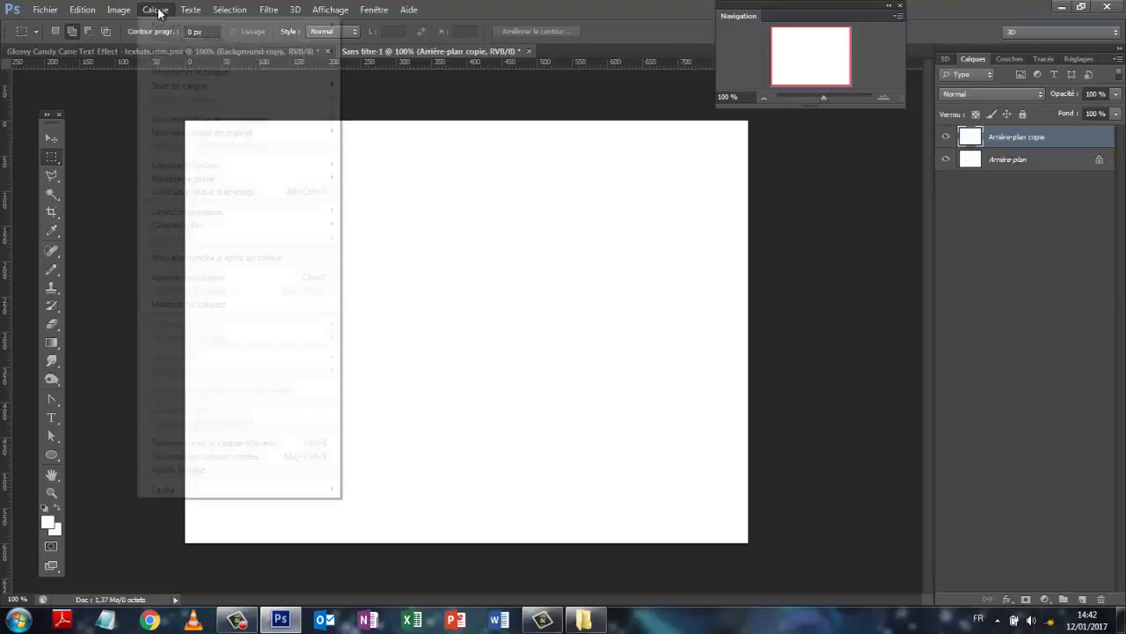
mouse_move(173, 88)
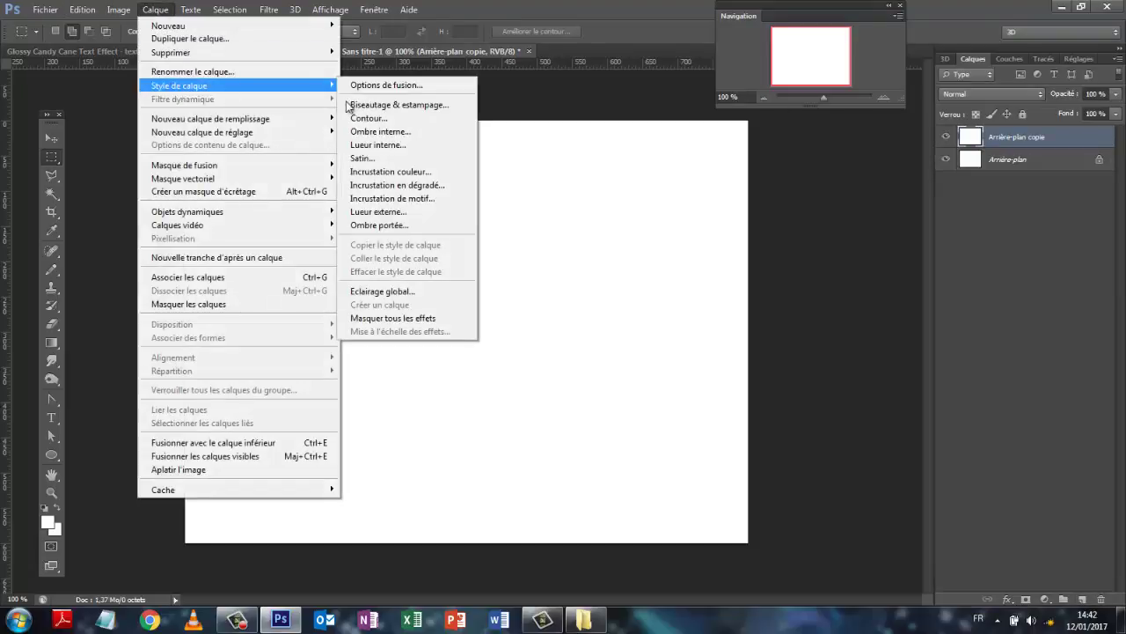
left_click(405, 84)
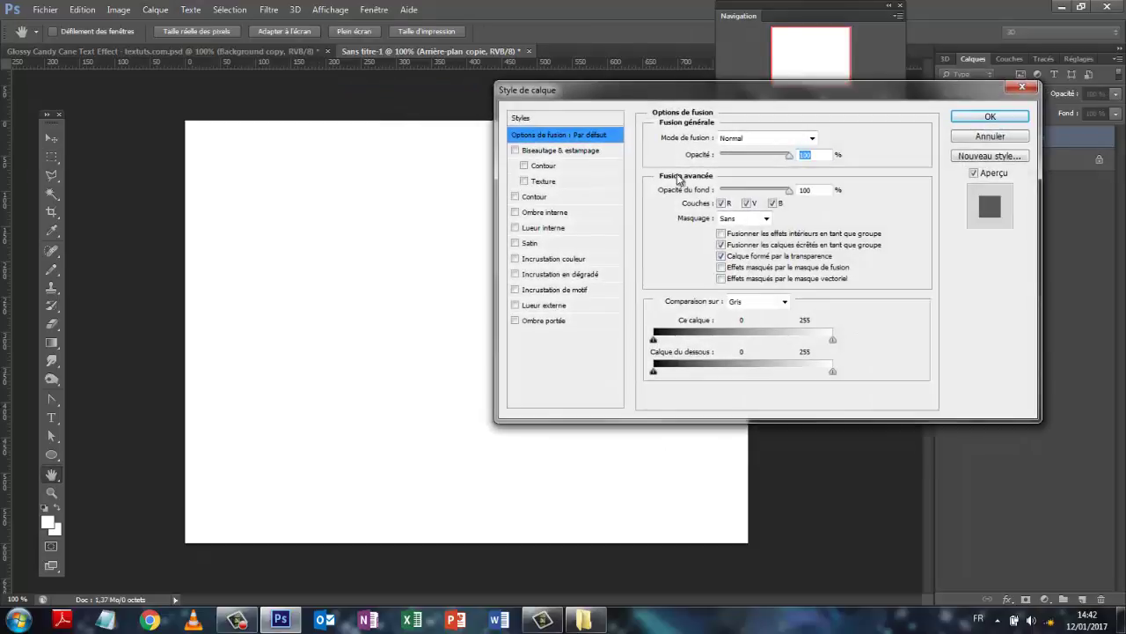
left_click(516, 273)
left_click(538, 280)
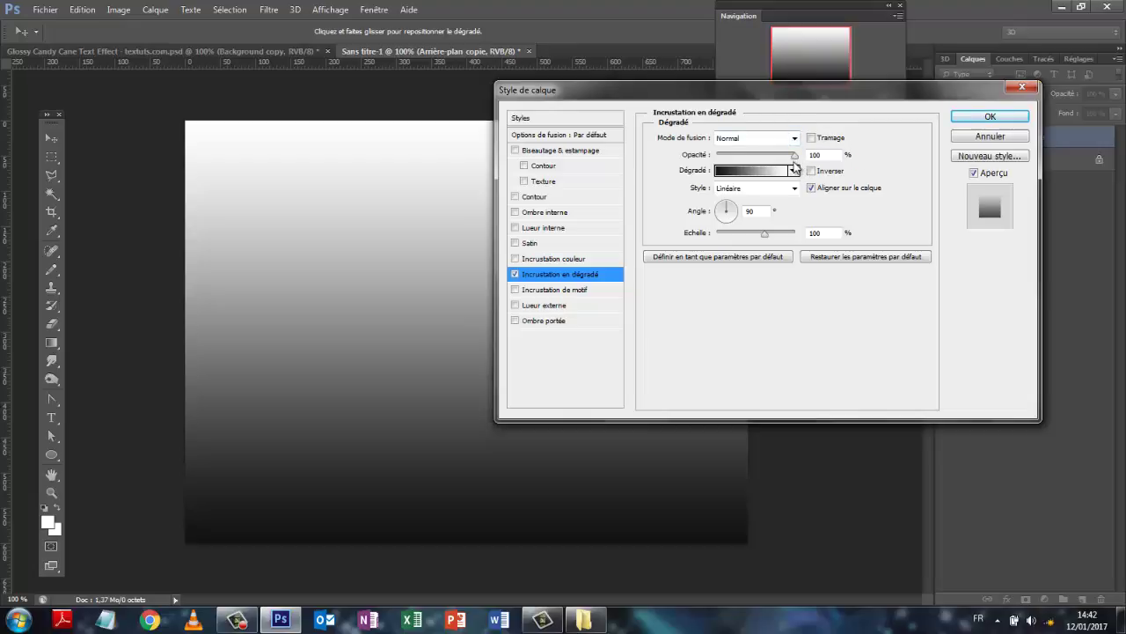
Edit the overlay's gradient and set its starting colour stop, at position 0 %, to white (ffffff).
left_click(734, 173)
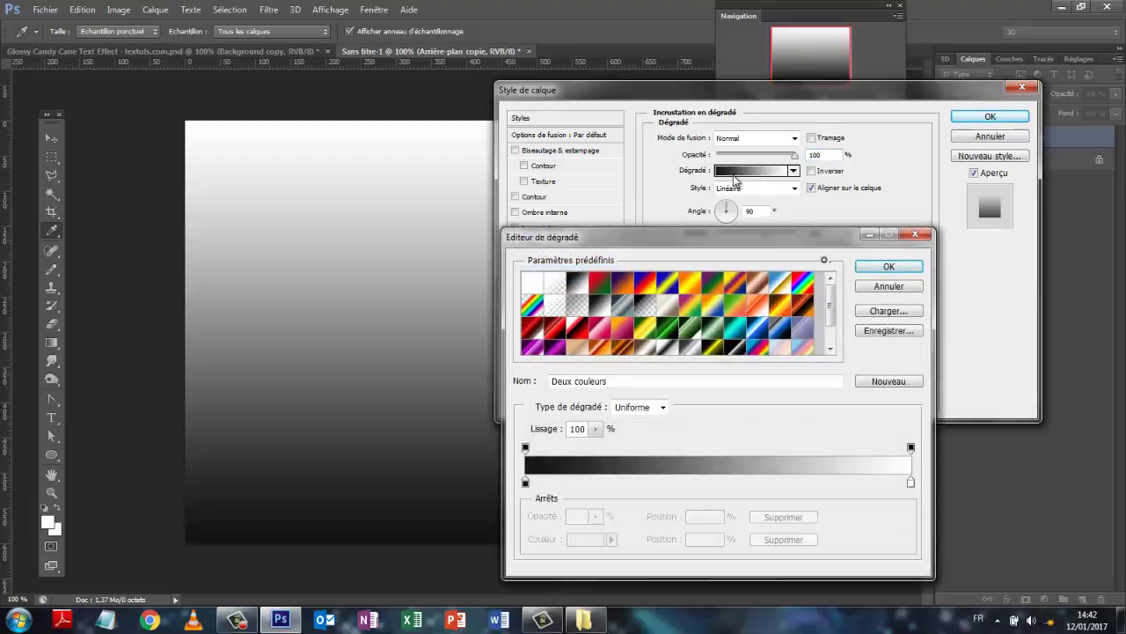
left_click(525, 484)
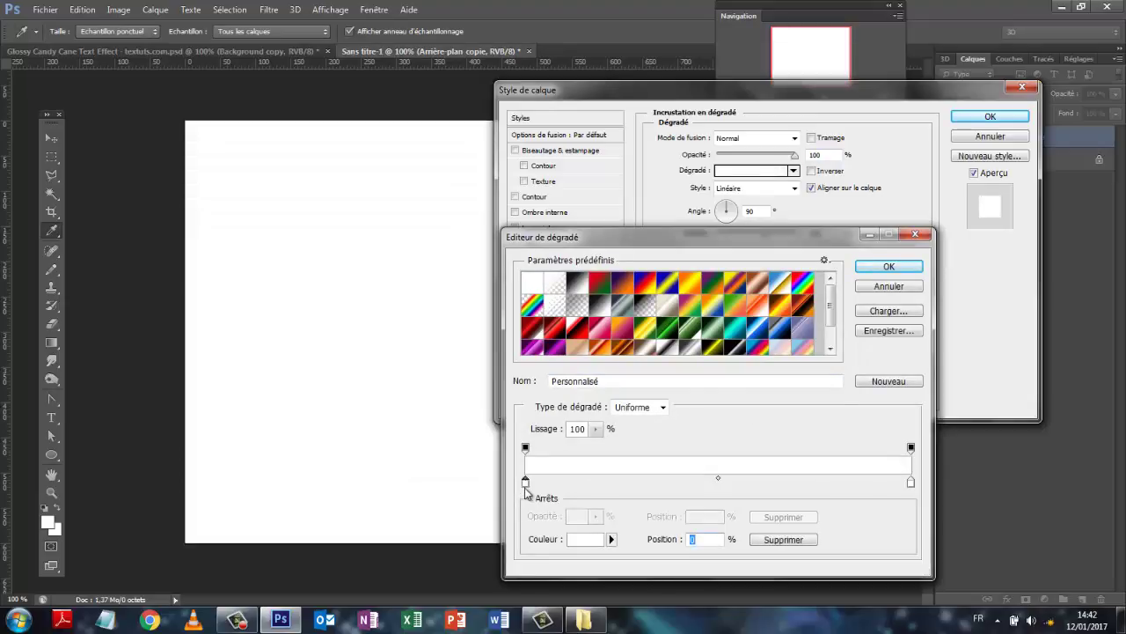
left_click(589, 539)
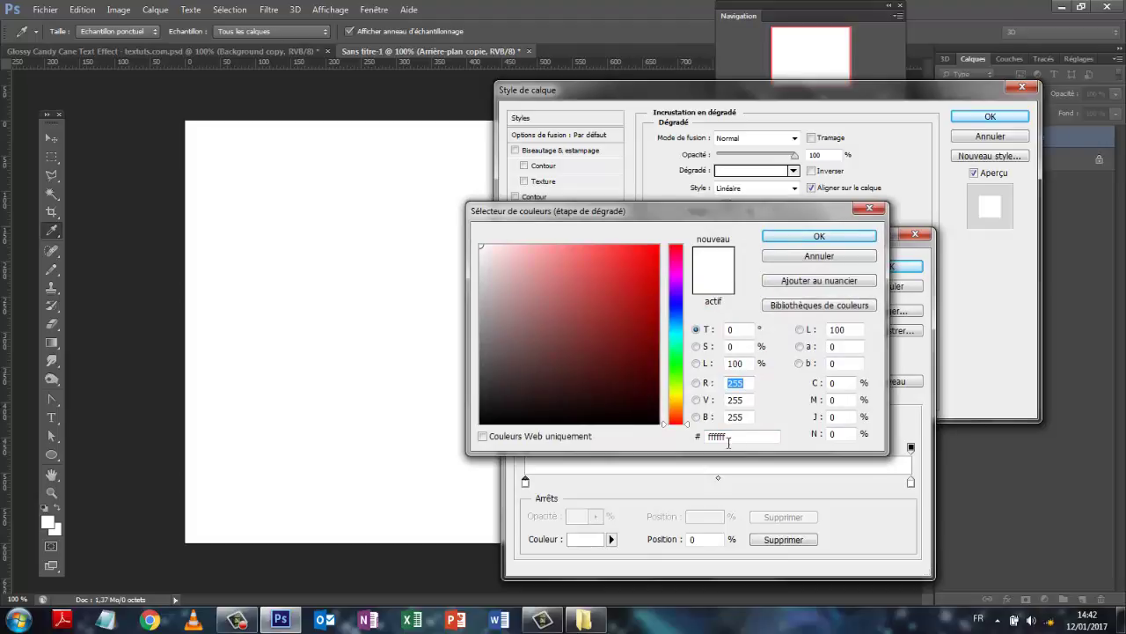
left_click(820, 236)
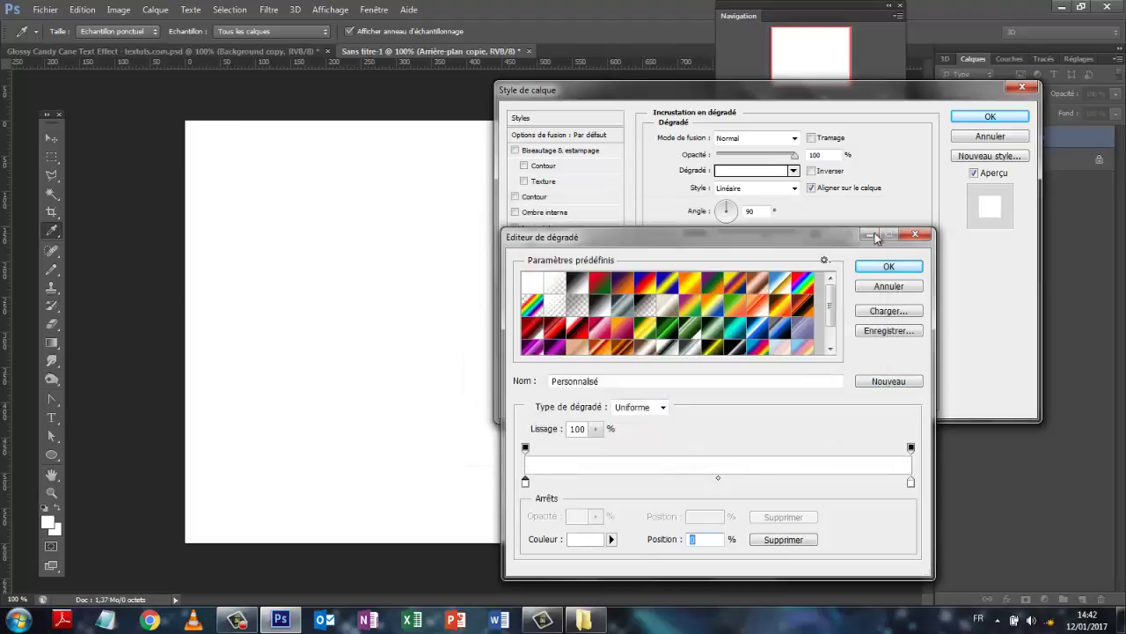
Set the gradient's end colour stop, at position 100 %, to grey 979797 and accept the gradient.
left_click(911, 484)
left_click(596, 545)
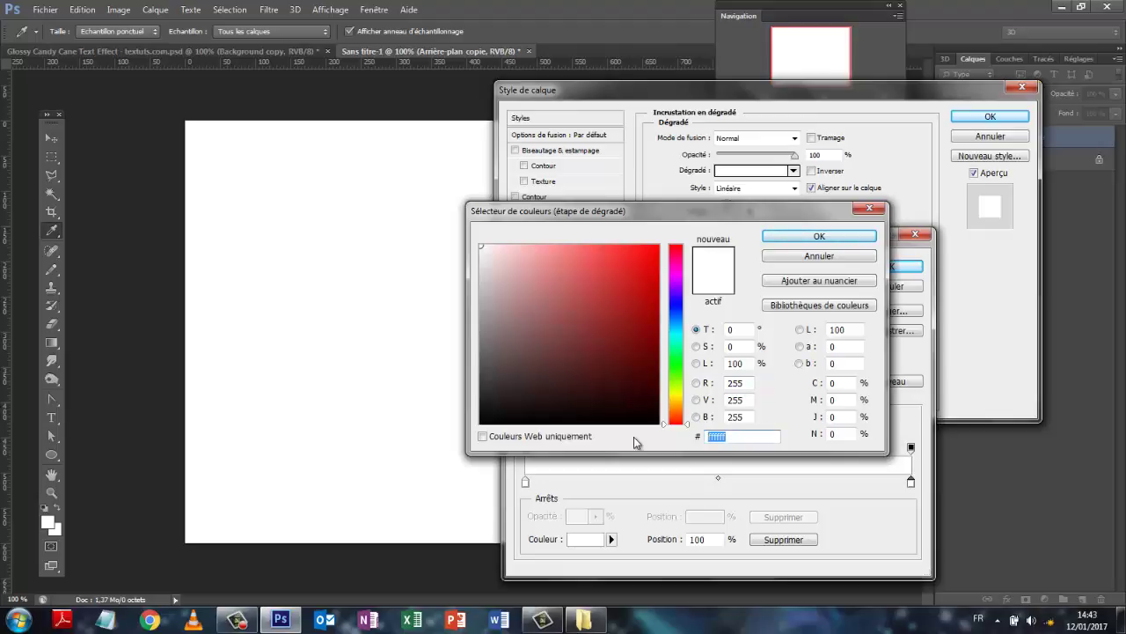
type("97")
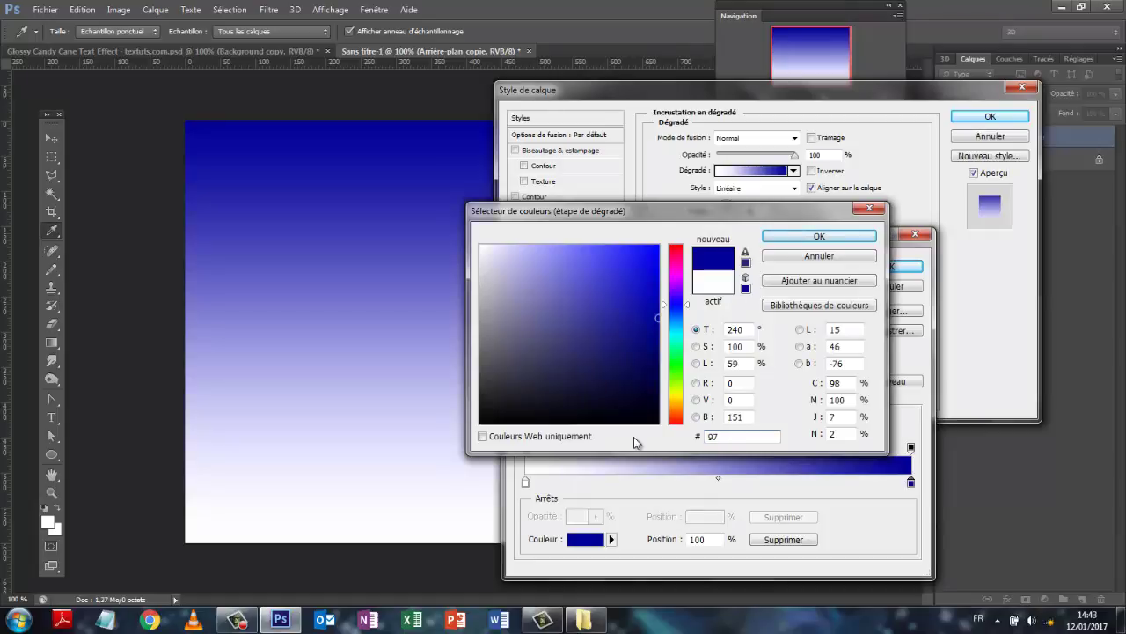
type("9797")
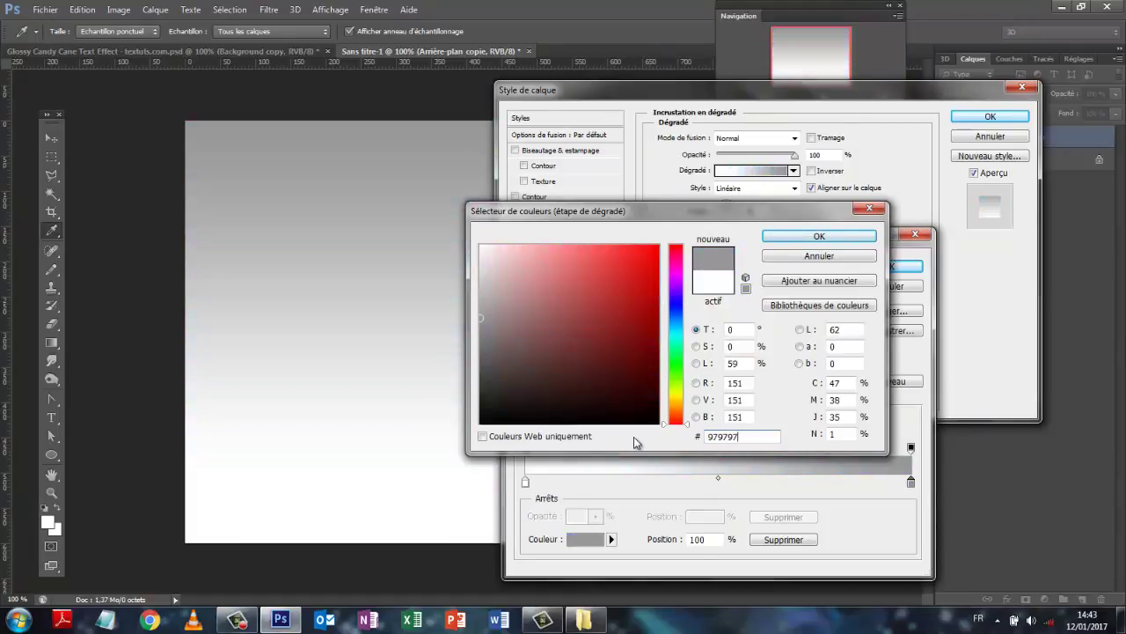
left_click(801, 236)
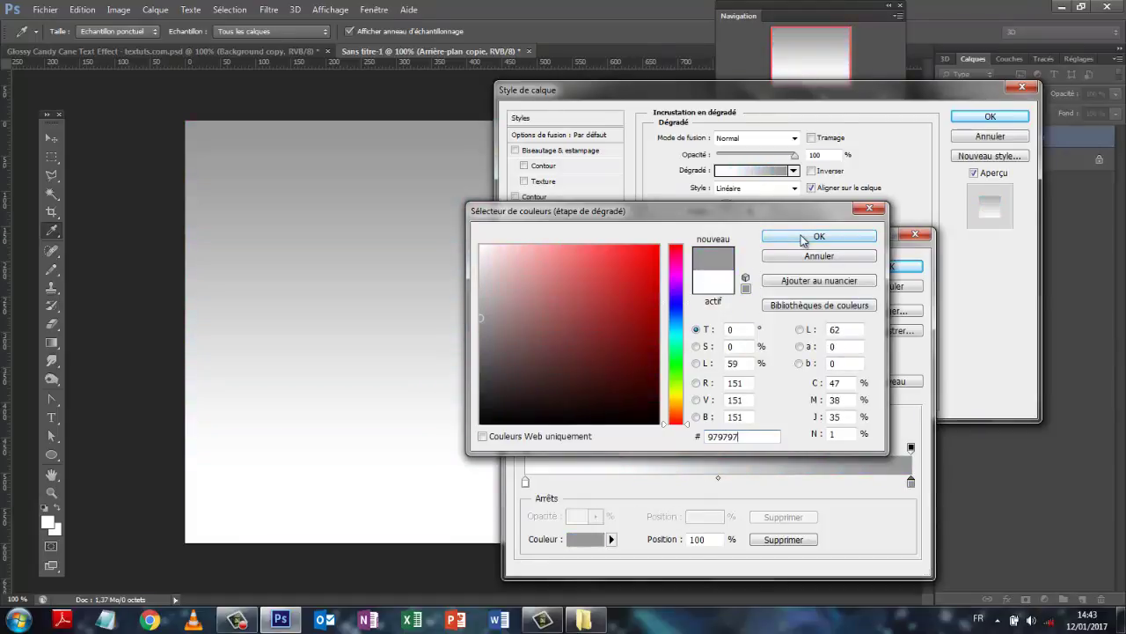
left_click(902, 268)
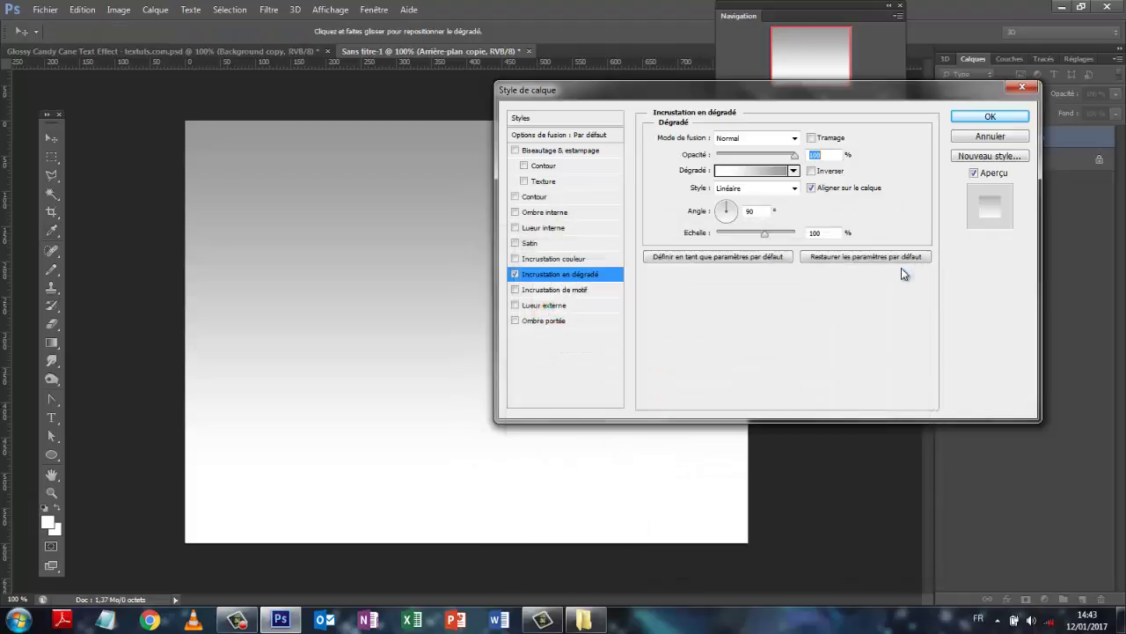
Set the gradient overlay's style to Radial and its scale to 150 %, and apply the layer style.
left_click(793, 188)
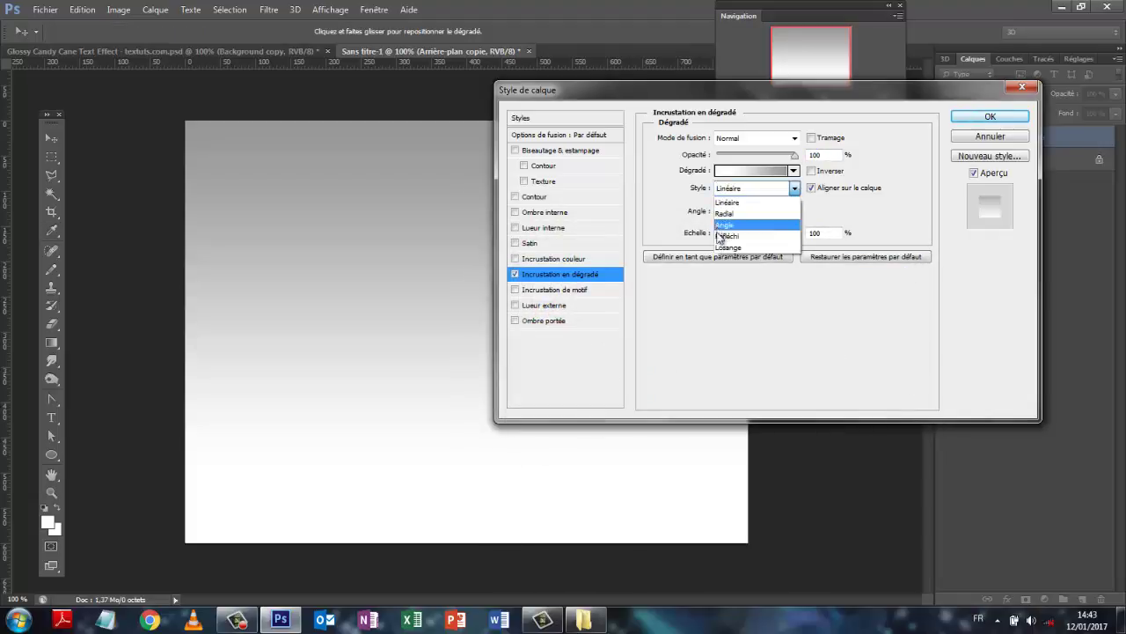
left_click(736, 214)
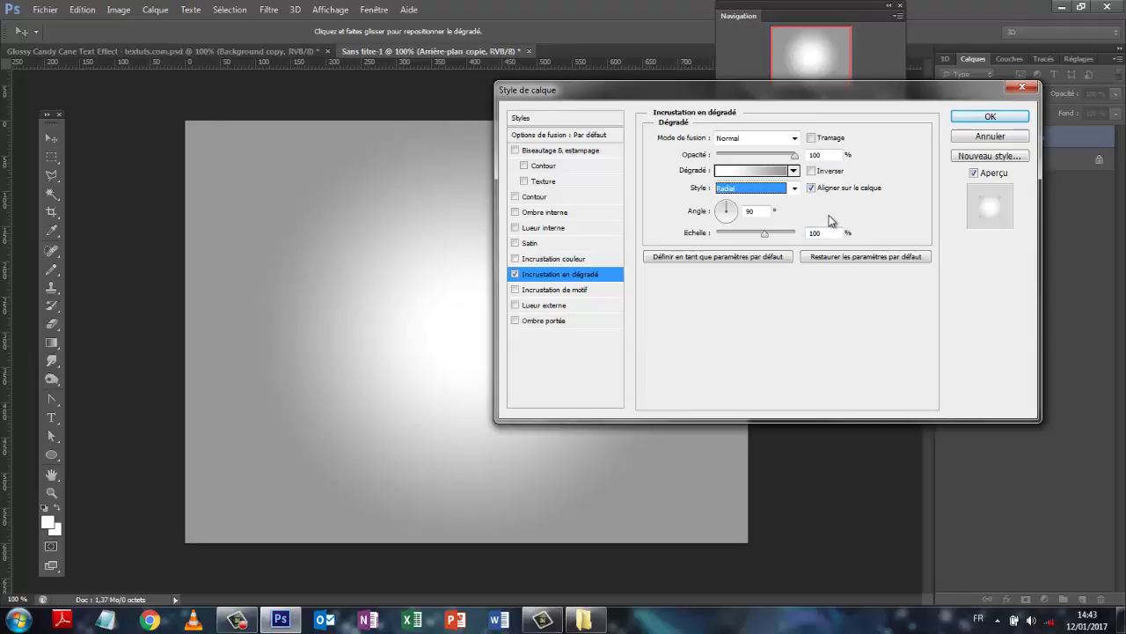
double_click(822, 231)
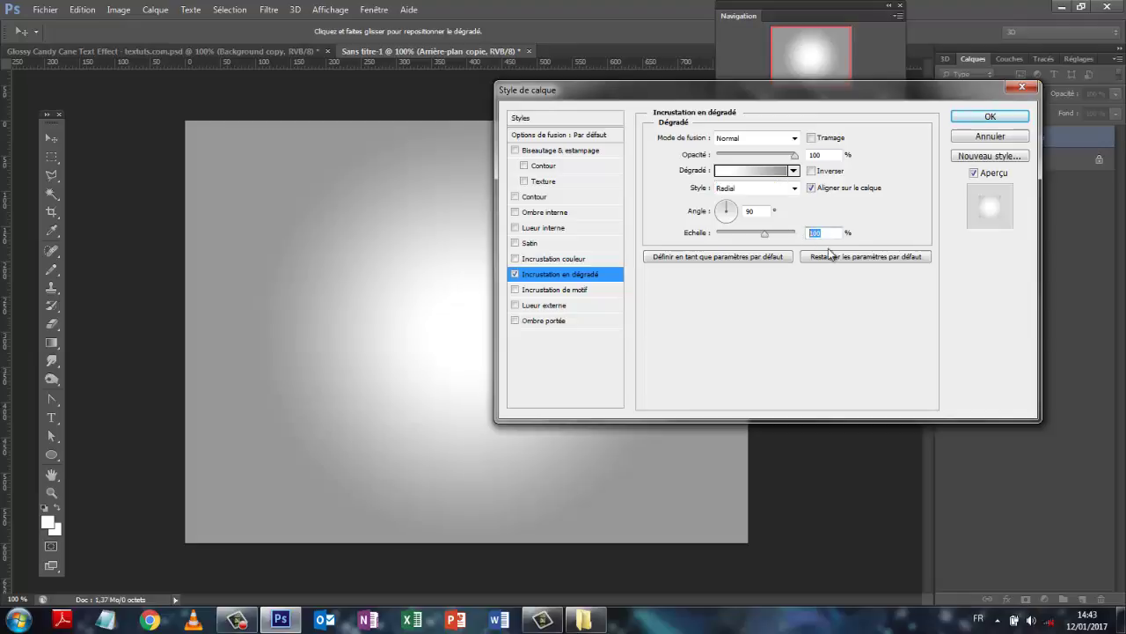
type("150")
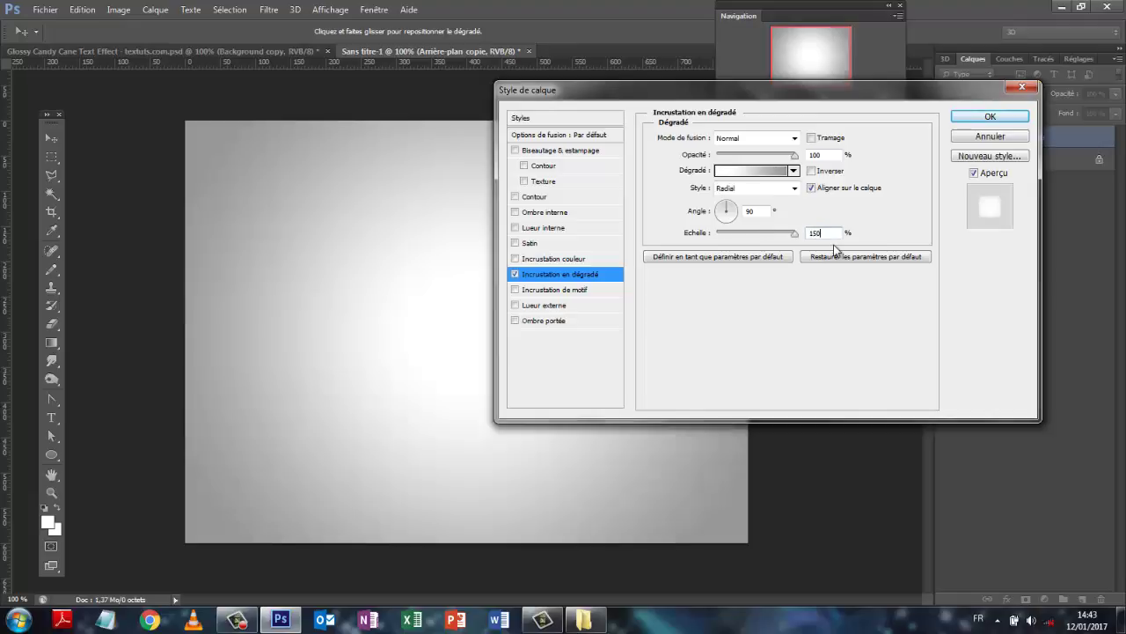
left_click(991, 116)
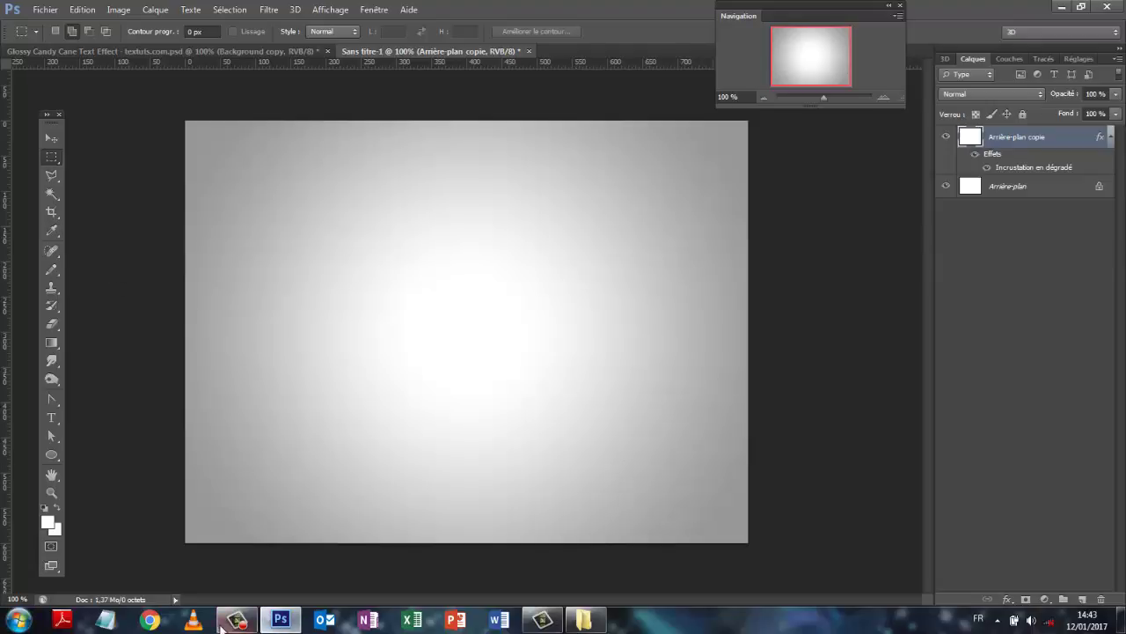
Switch to the file explorer and preview the Bubblegum.ttf font from the puzzle folder on the USB drive.
left_click(1063, 9)
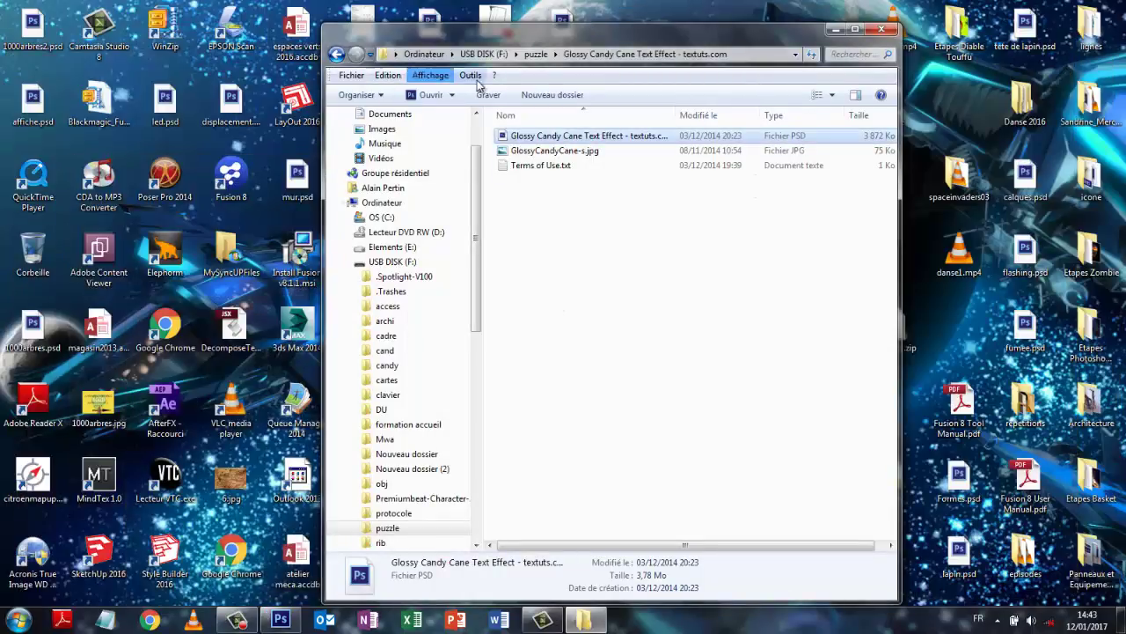
left_click(529, 54)
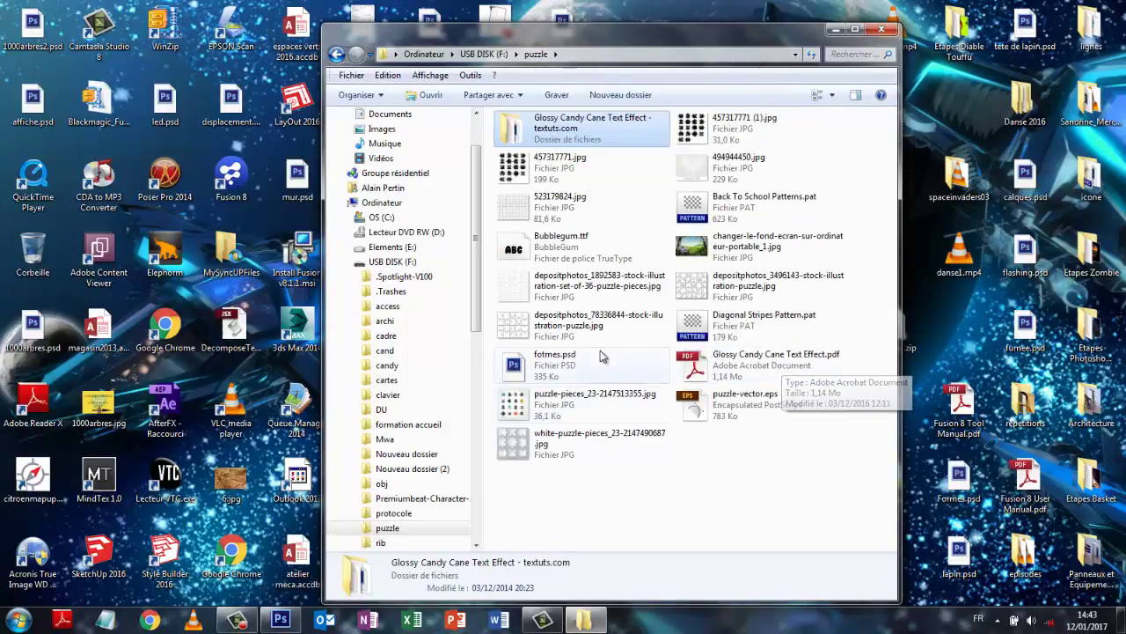
double_click(567, 246)
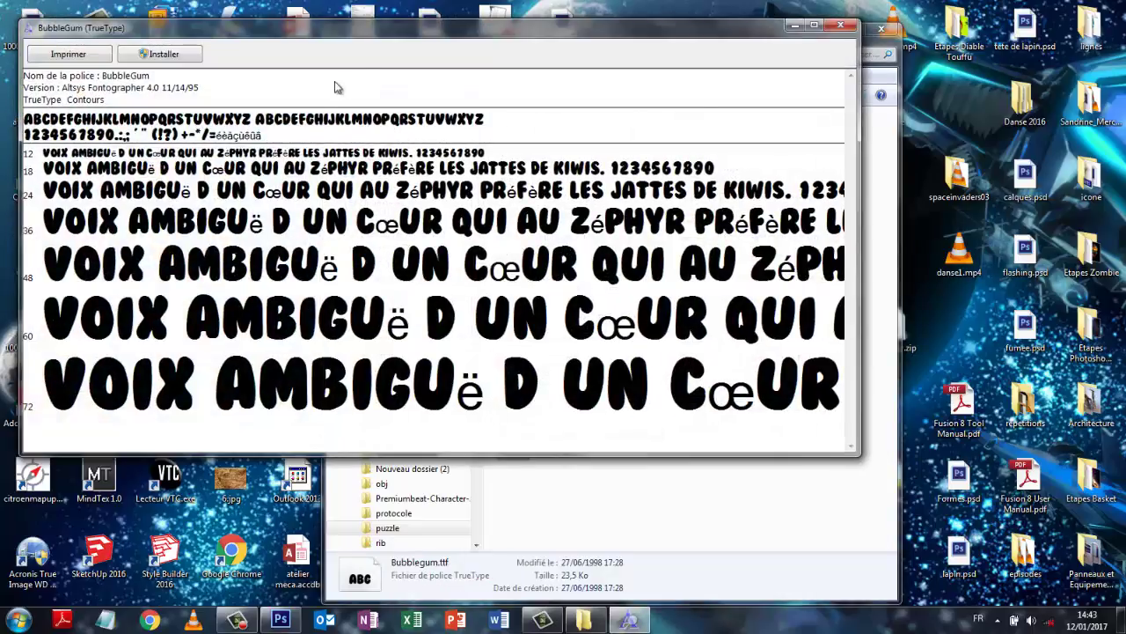
left_click_drag(380, 34, 499, 74)
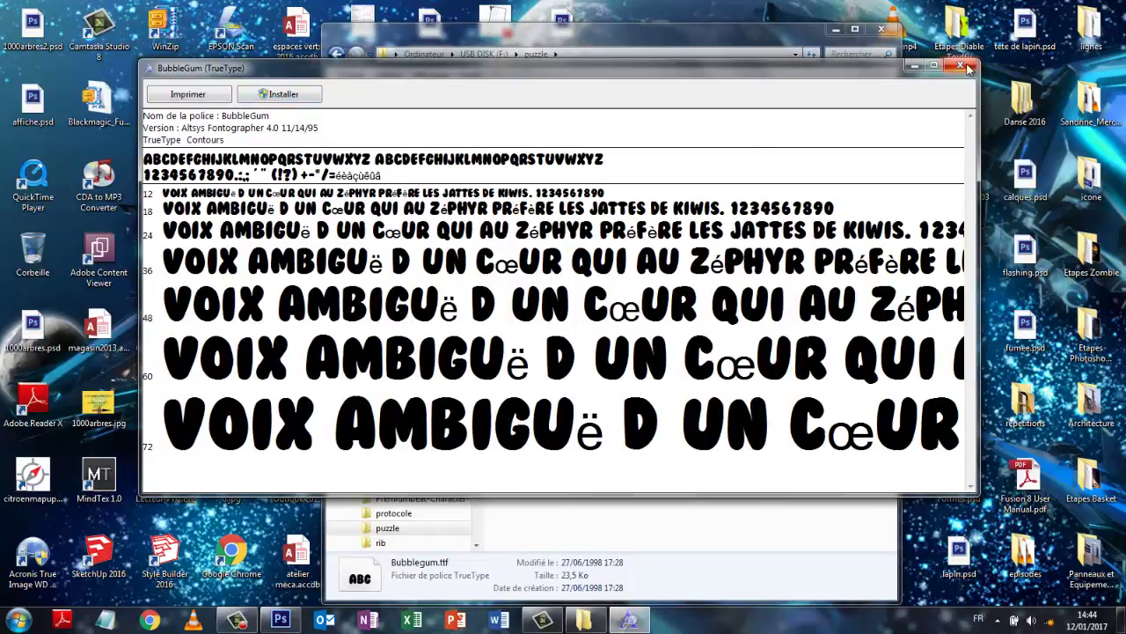
left_click(968, 68)
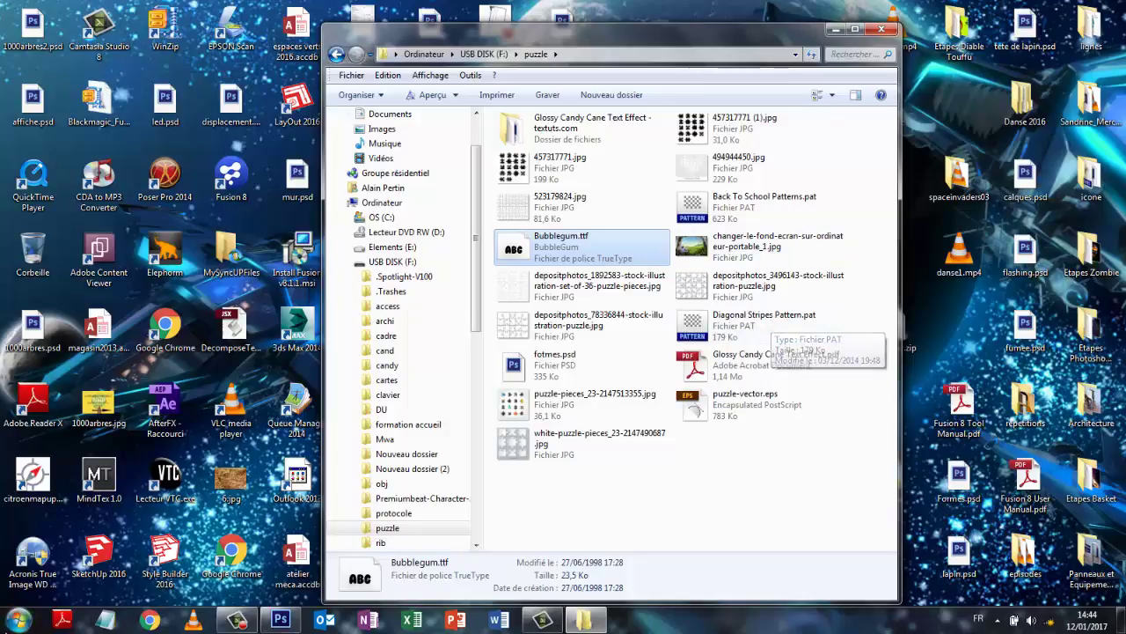
Open the folder C:\Program Files\Adobe\Adobe Photoshop CS6 (64 Bit)\Presets\Patterns in a second file explorer window.
left_click(20, 620)
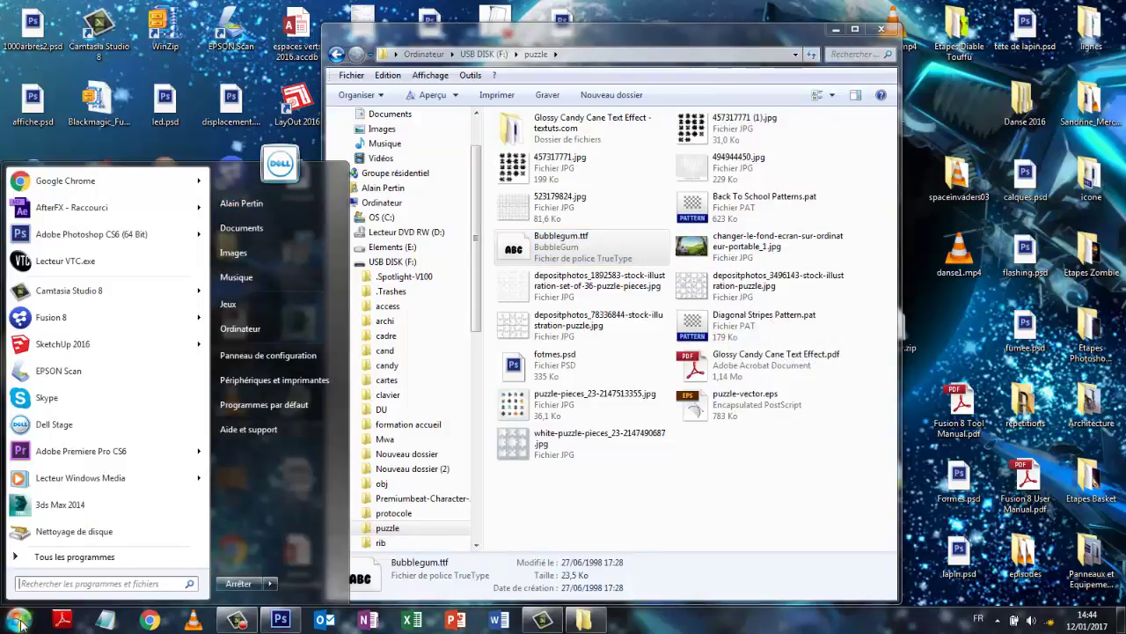
left_click(239, 329)
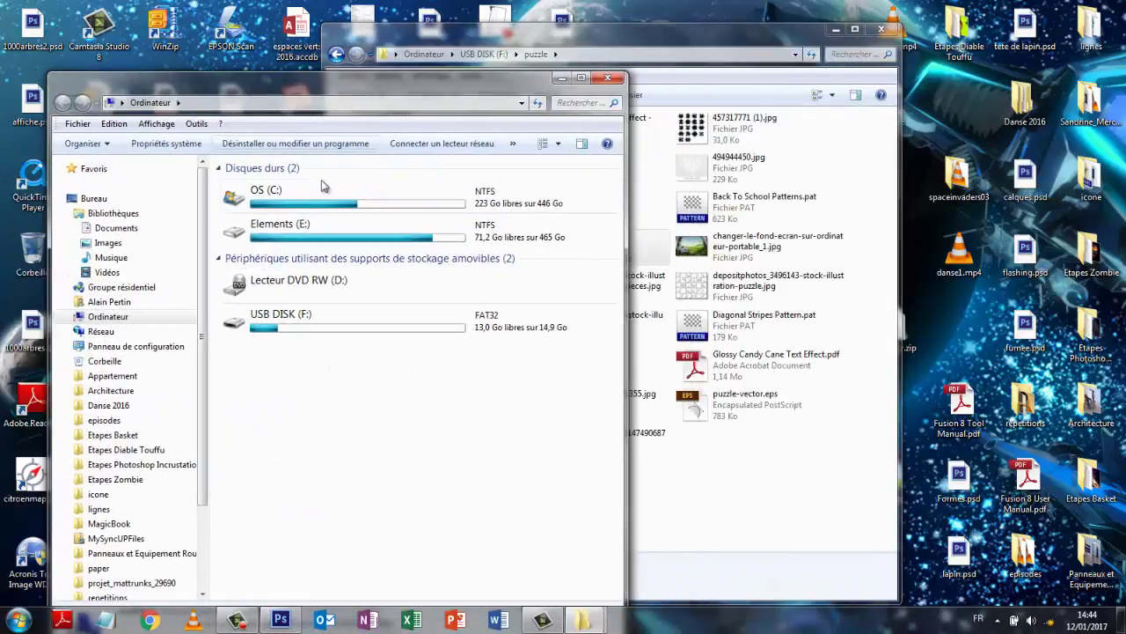
double_click(285, 203)
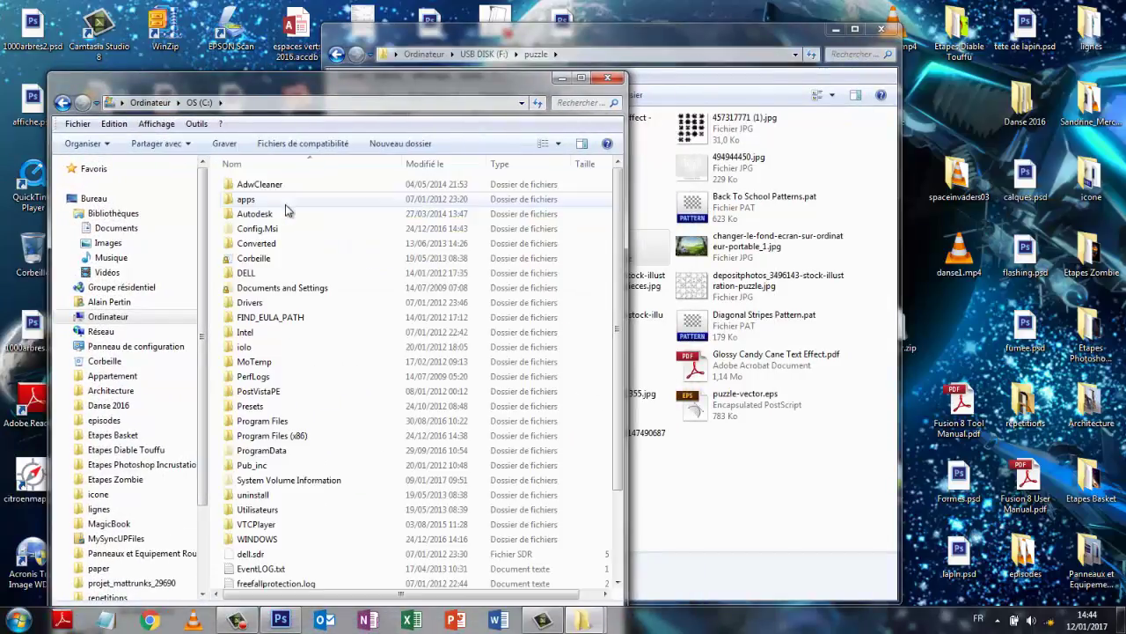
double_click(261, 422)
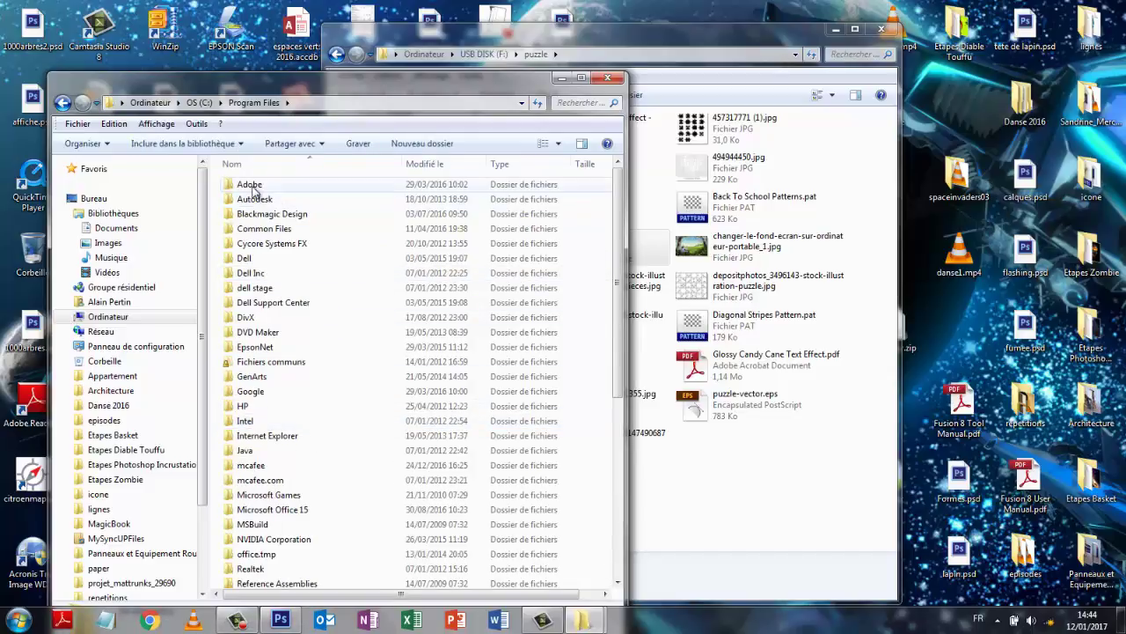
left_click(253, 188)
double_click(252, 186)
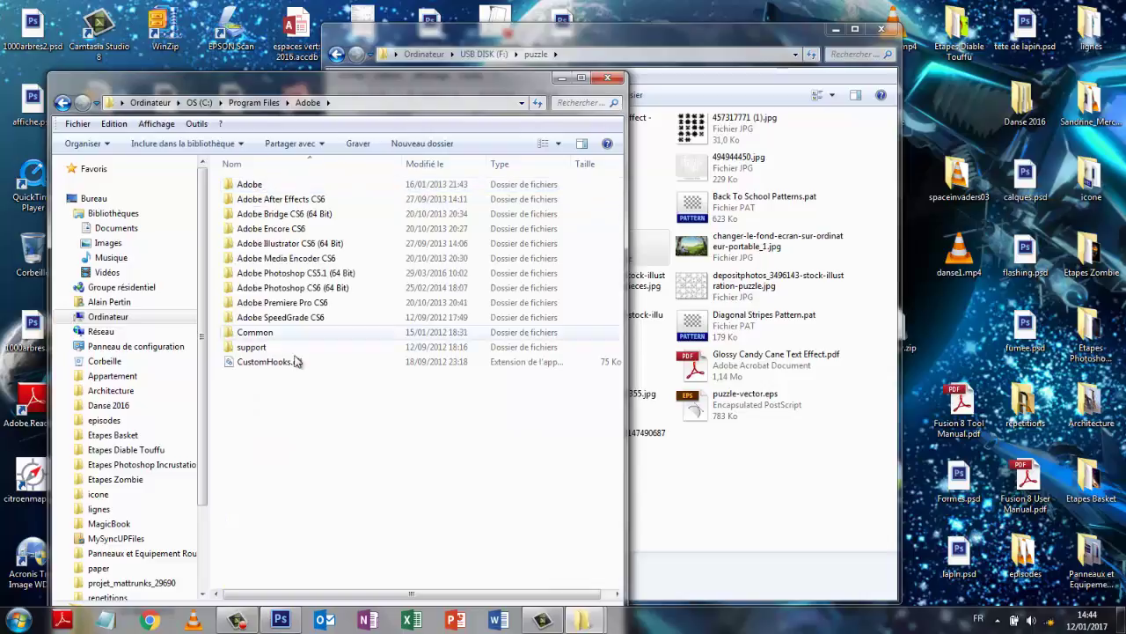
double_click(291, 287)
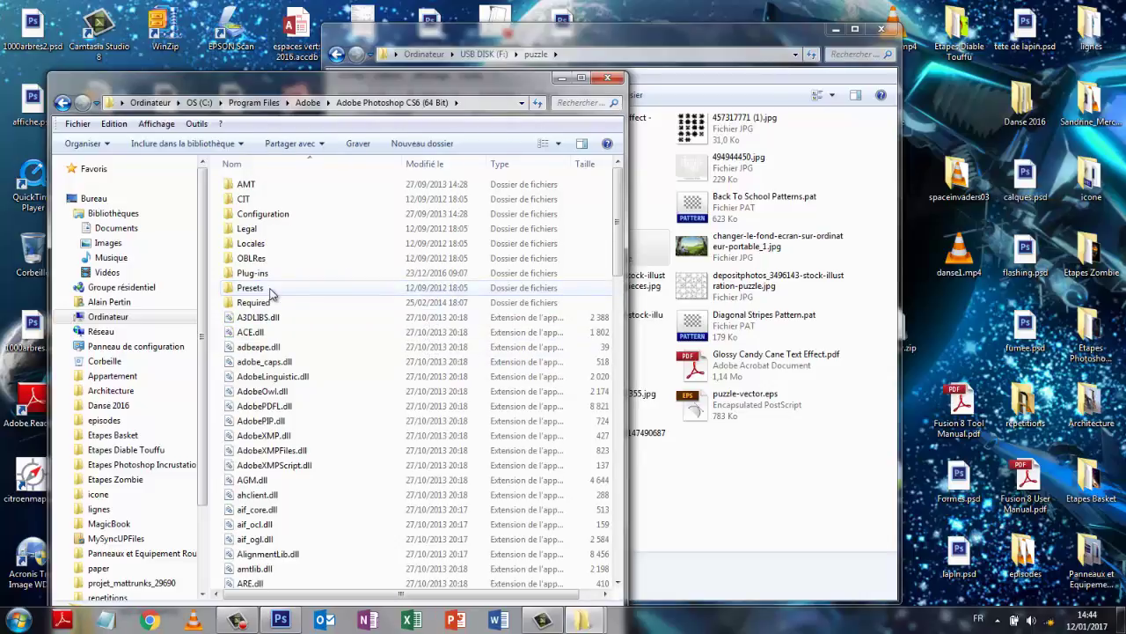
double_click(261, 290)
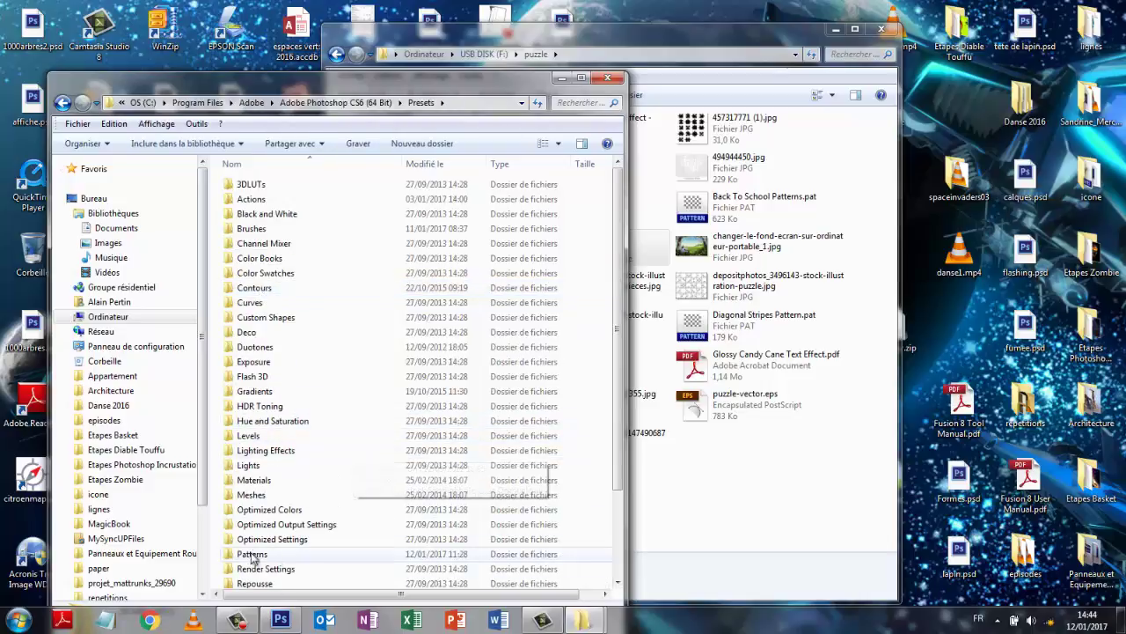
left_click(247, 556)
left_click(247, 557)
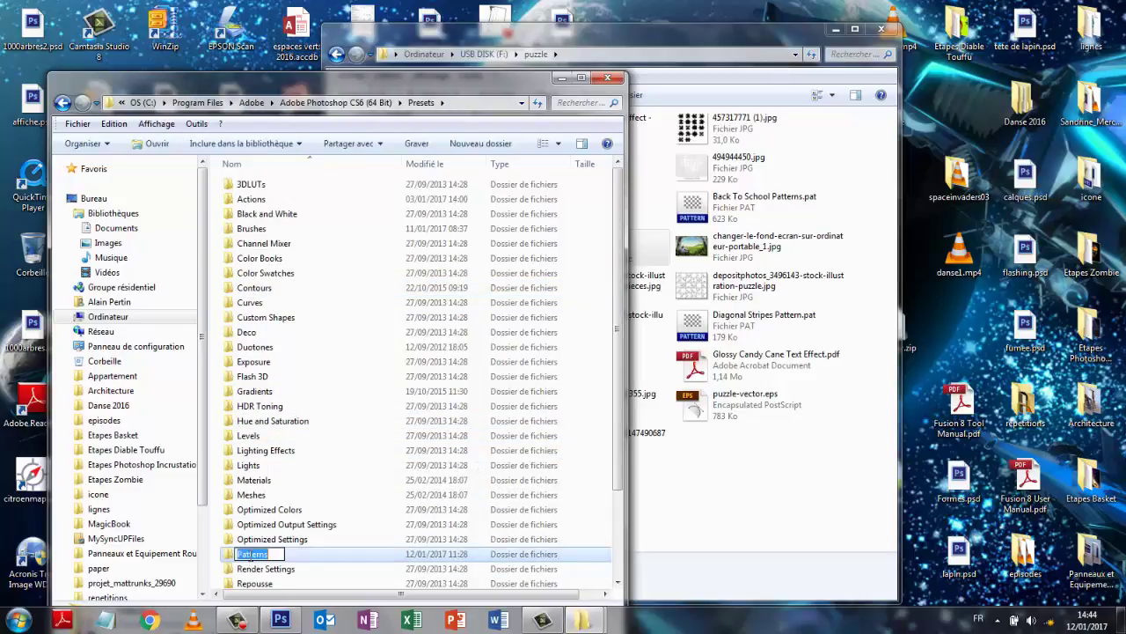
double_click(226, 558)
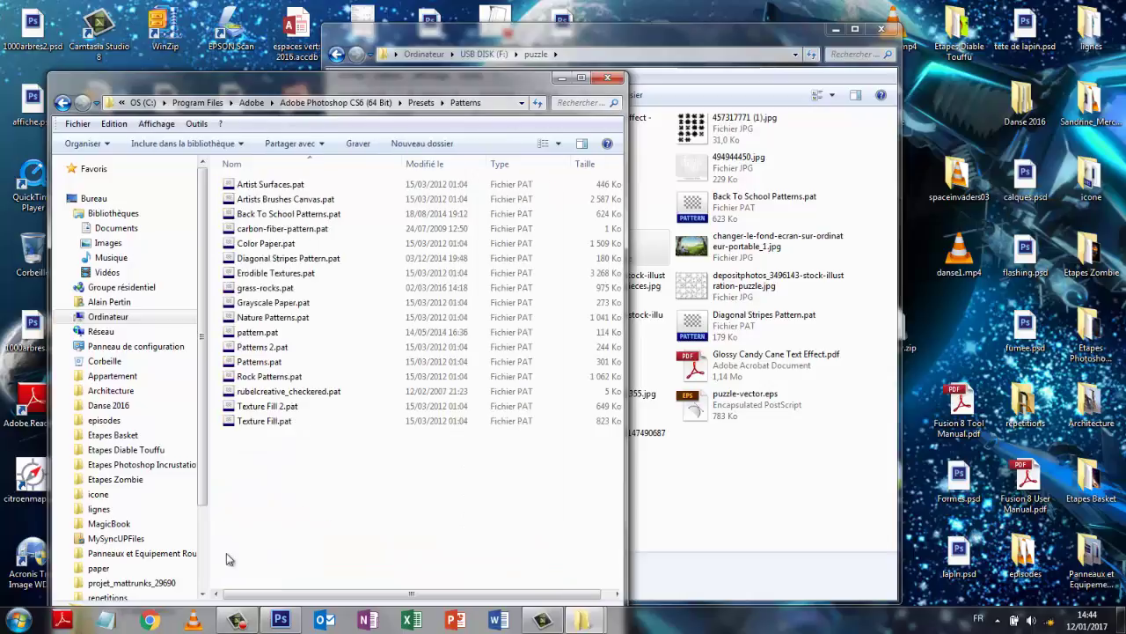
Compare the Patterns folder side by side with the puzzle folder, then close both windows and return to Photoshop.
left_click_drag(765, 35, 937, 34)
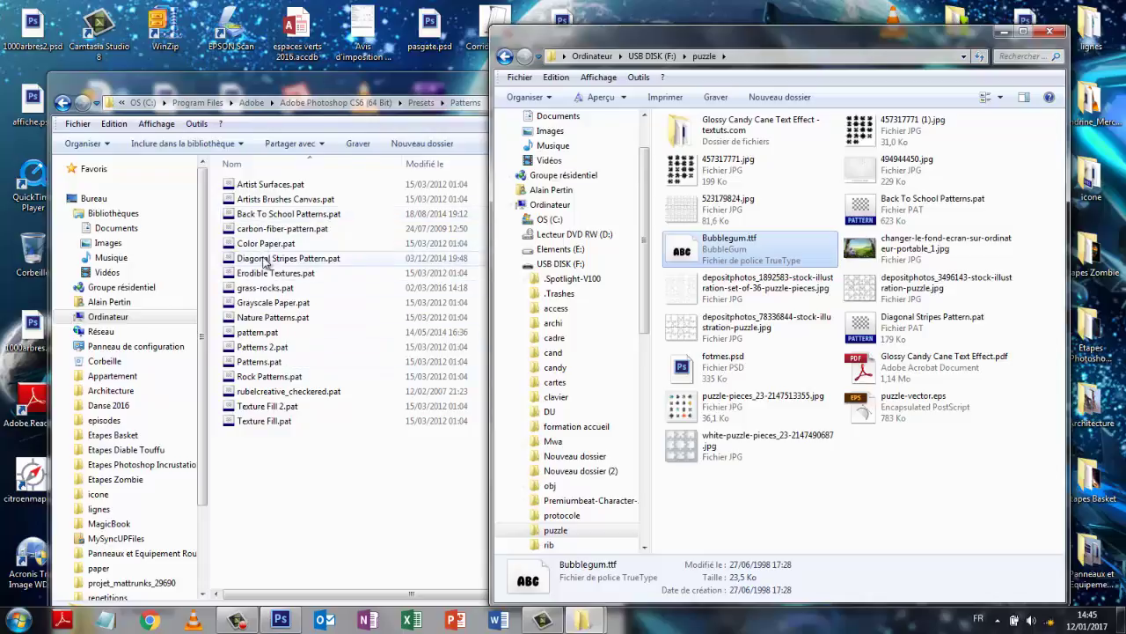
left_click_drag(426, 91, 454, 100)
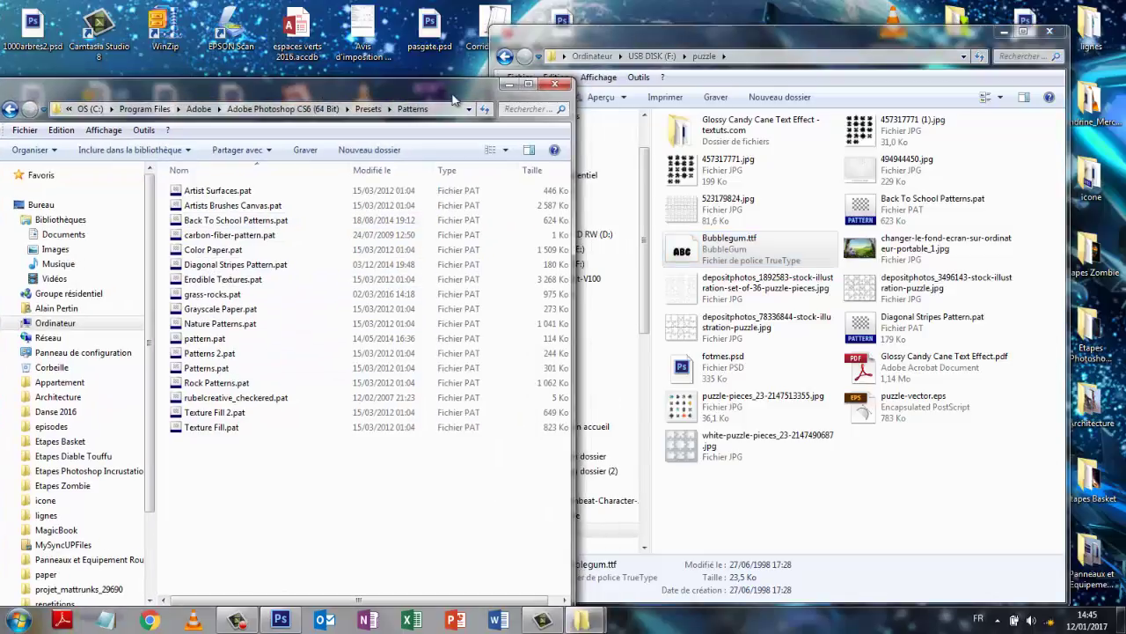
left_click(555, 85)
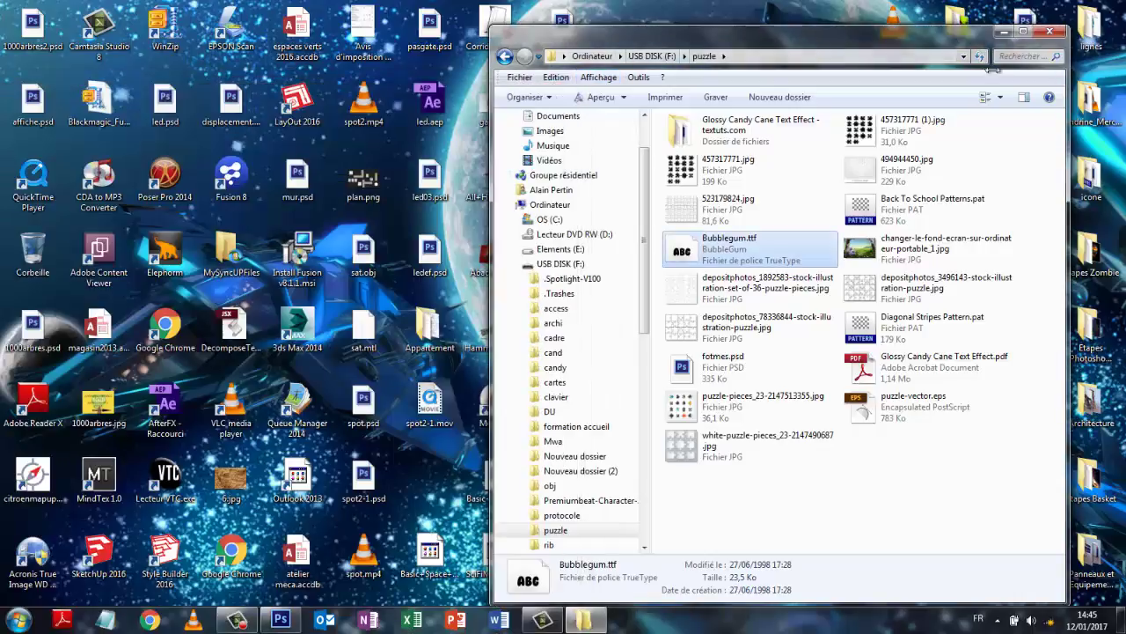
left_click(1053, 33)
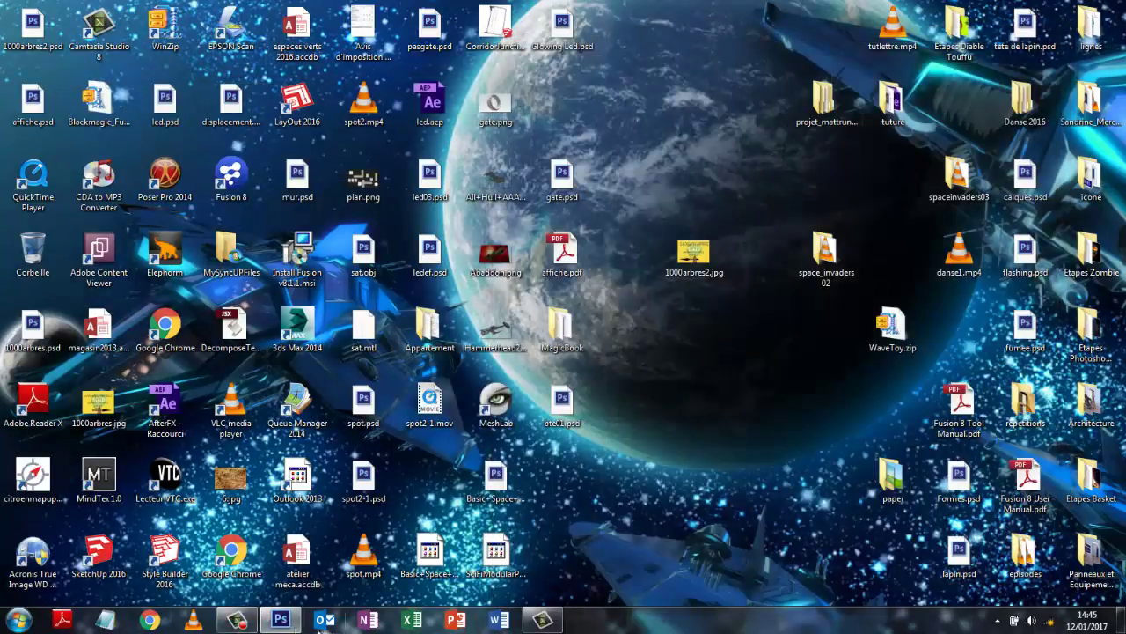
left_click(280, 619)
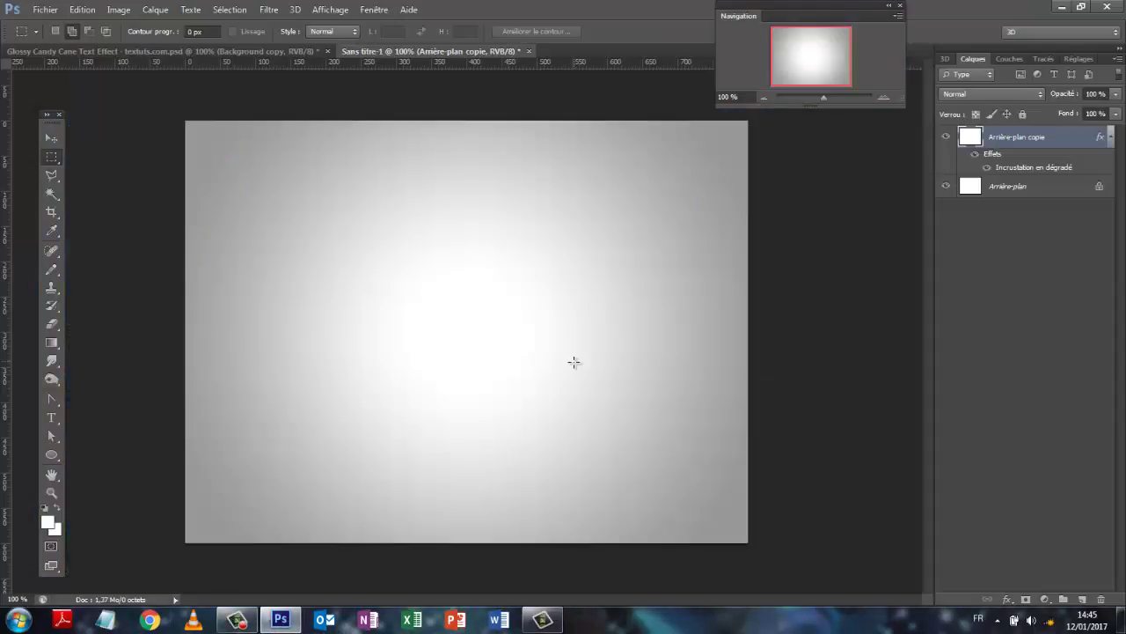
Add the white text SUCRE across the upper part of the canvas in the BubbleGum font at 170 pt.
left_click(54, 419)
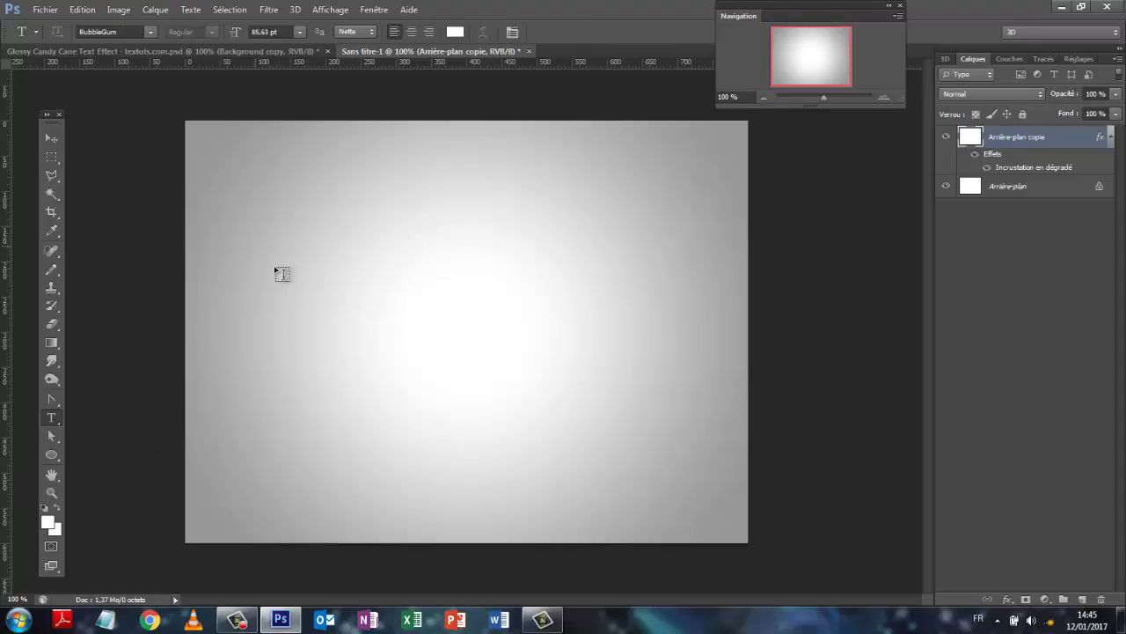
left_click(150, 32)
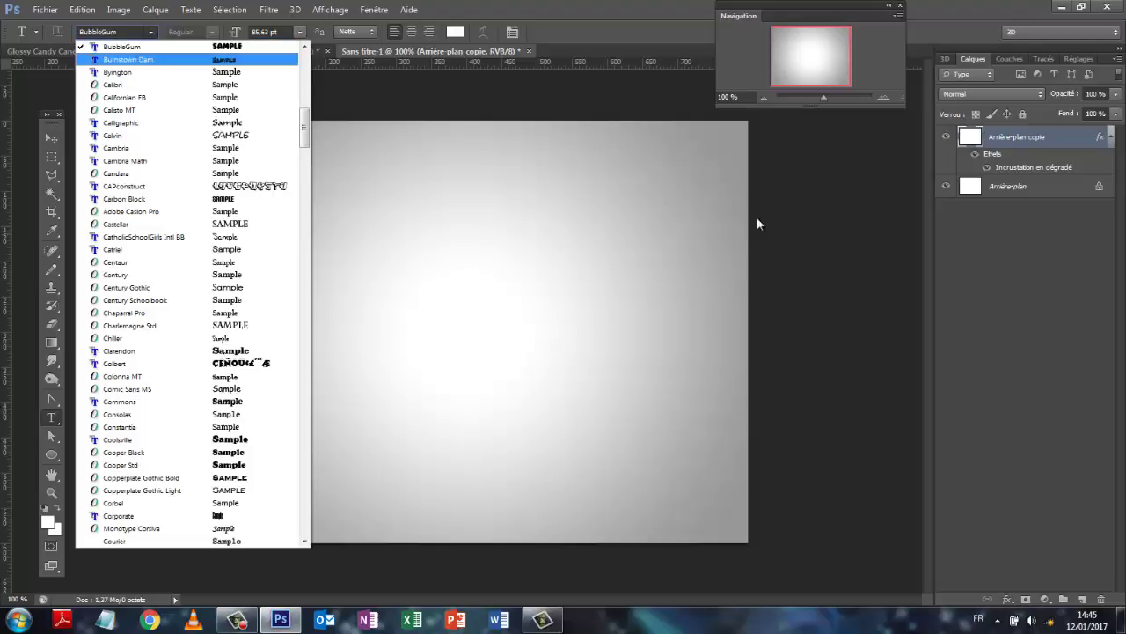
left_click(121, 47)
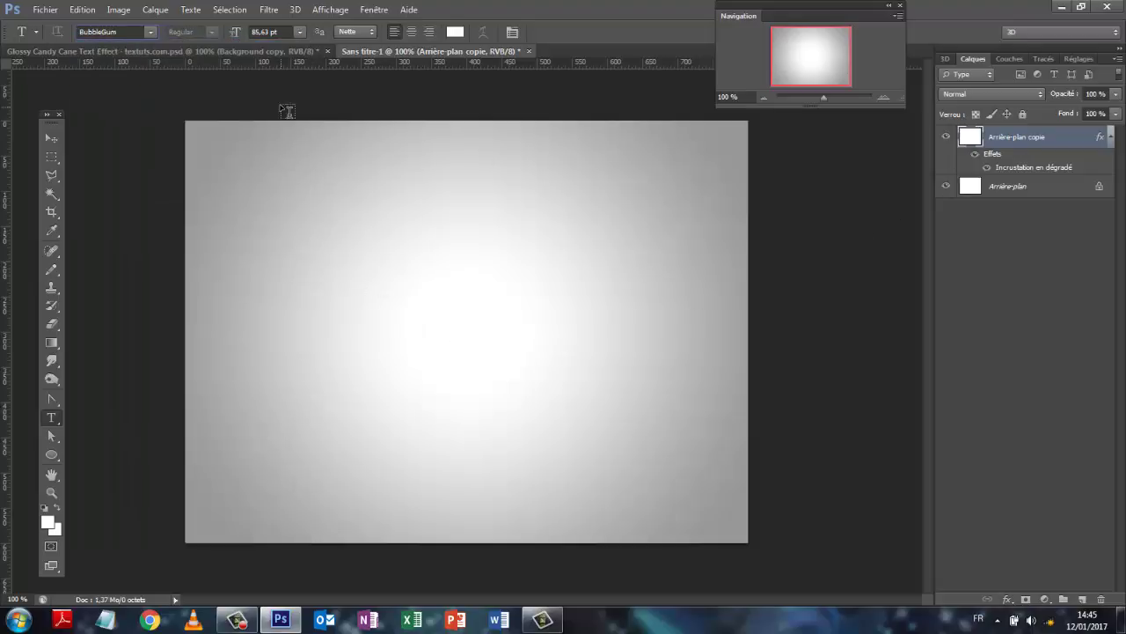
left_click(271, 32)
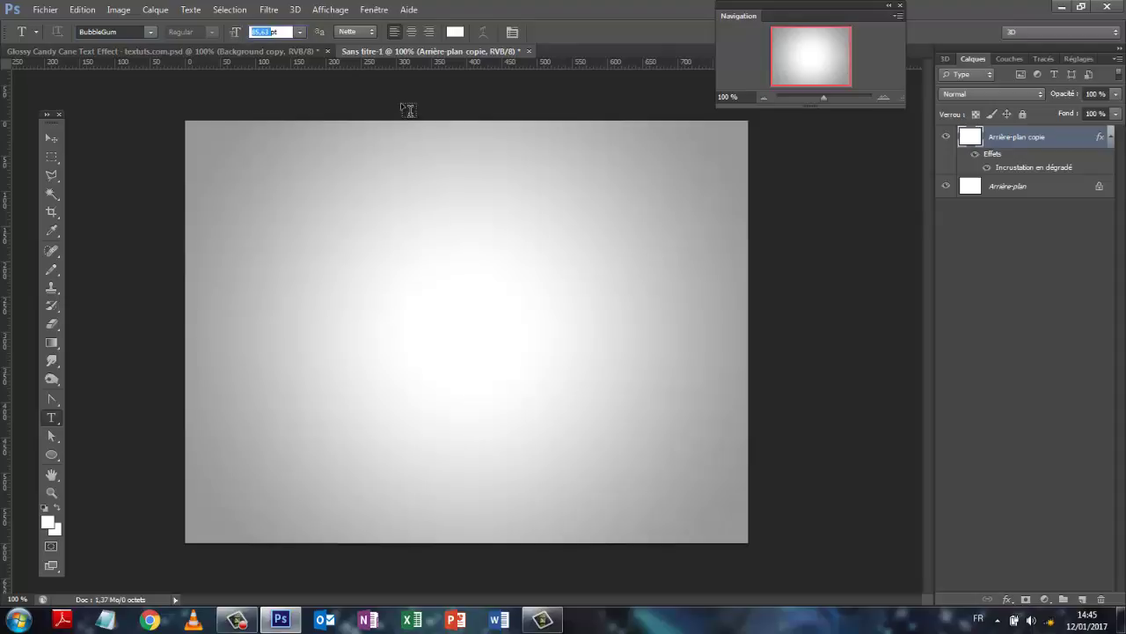
type("170")
left_click(293, 288)
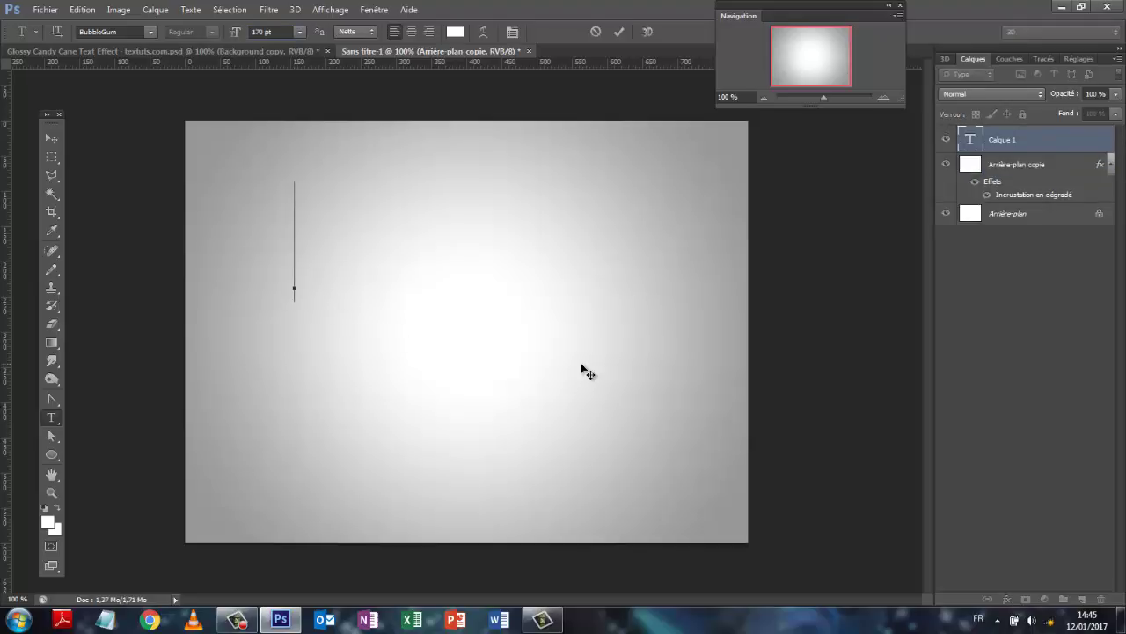
type("S")
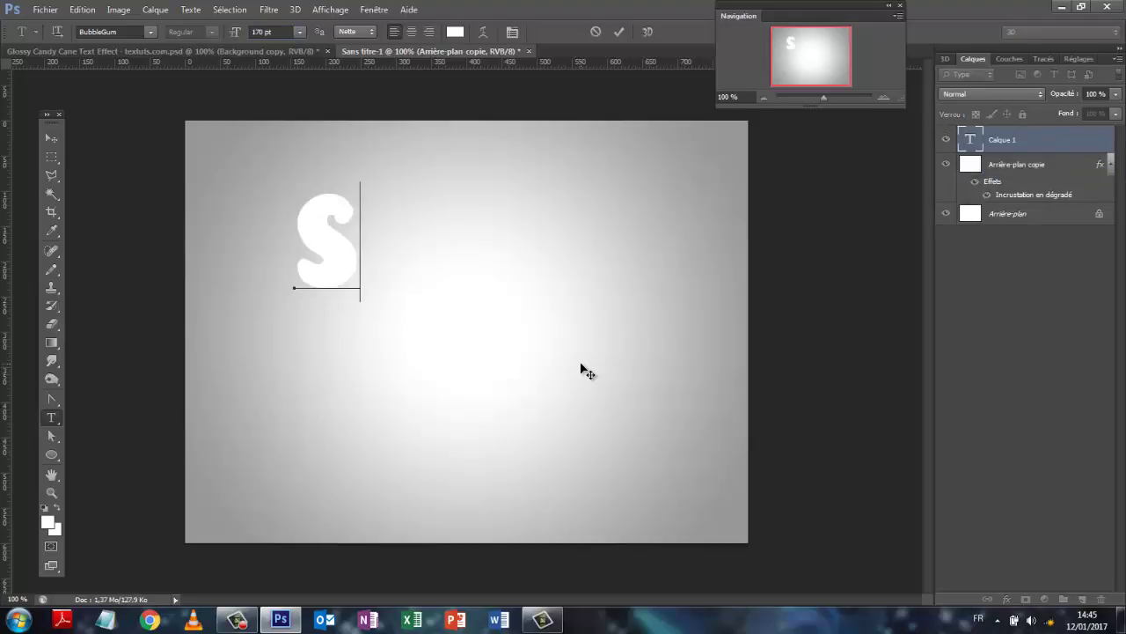
type("UCRE")
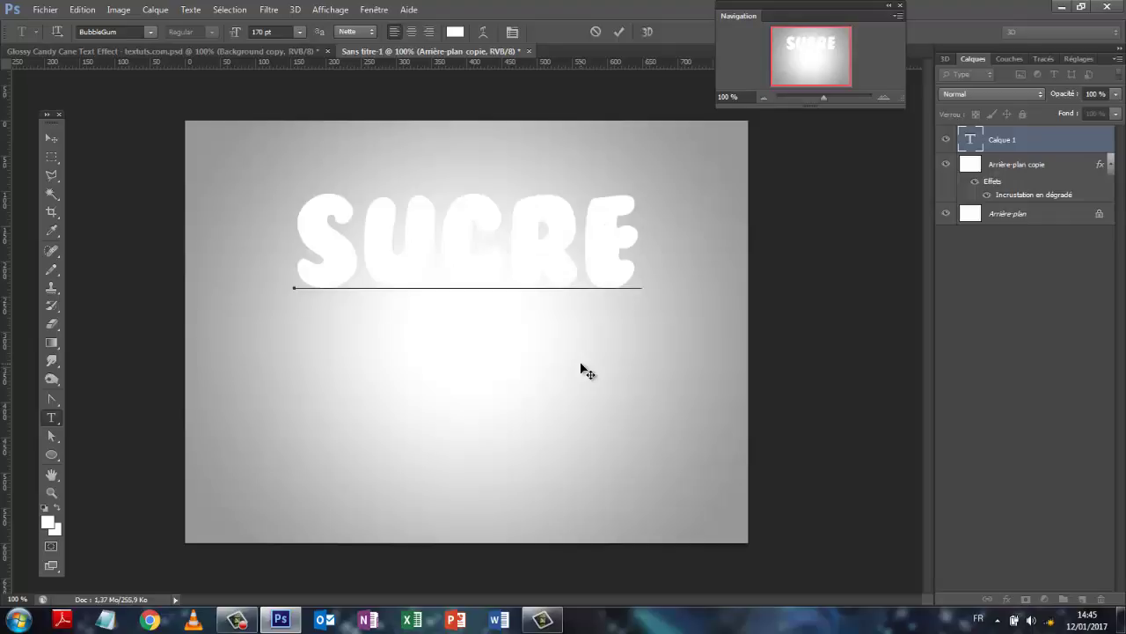
left_click(619, 31)
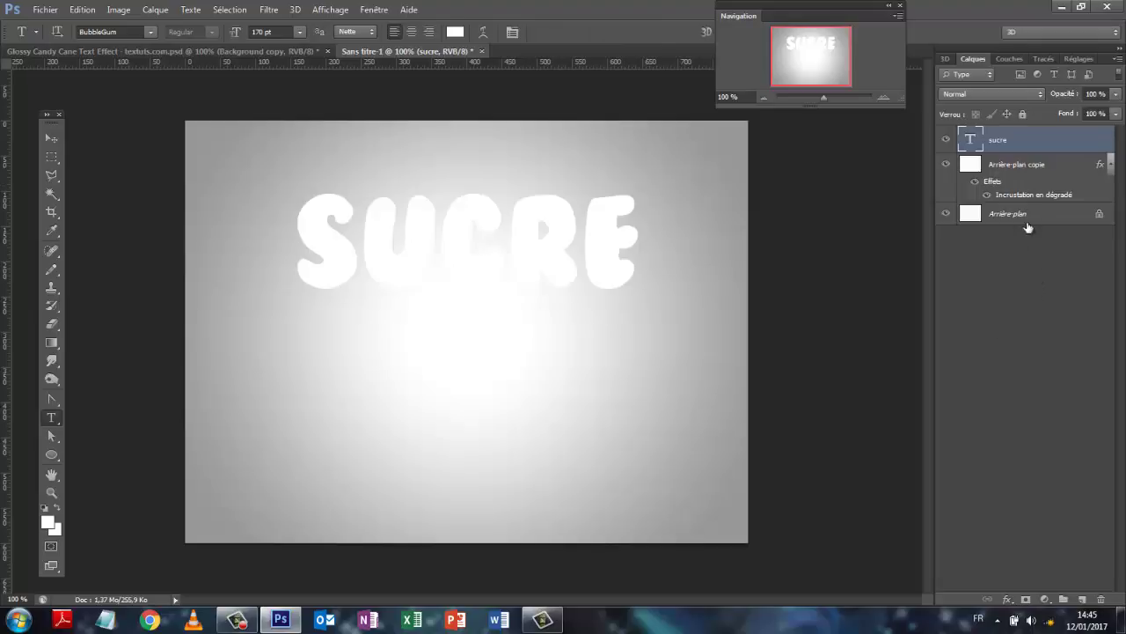
Add the text D ORGE as a separate layer beneath SUCRE and move it further down the canvas.
left_click(301, 404)
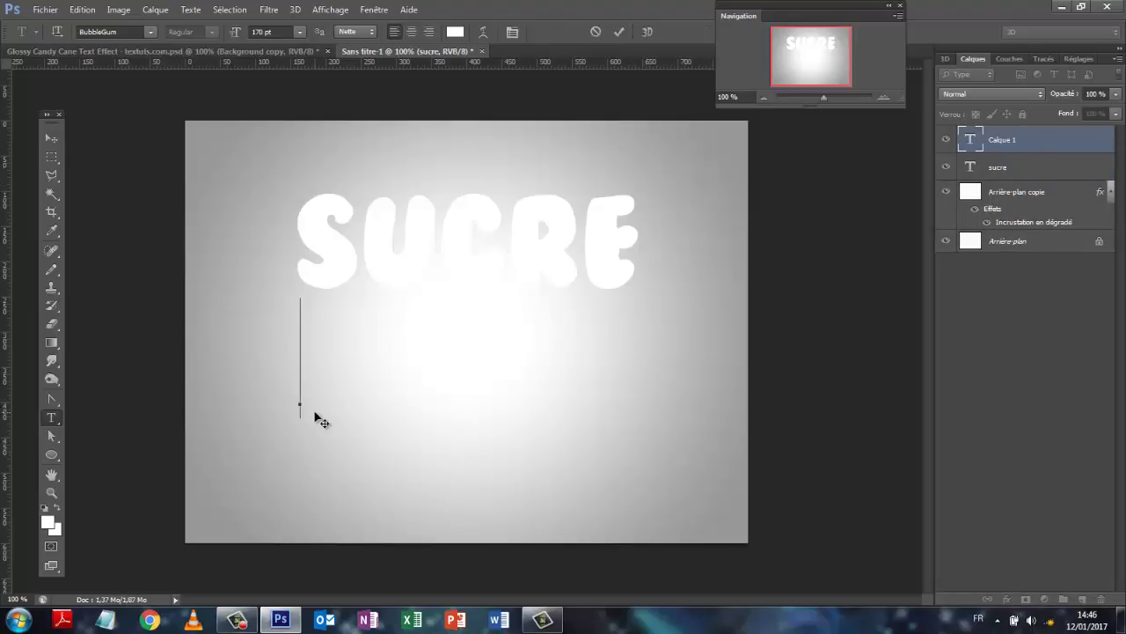
type("D")
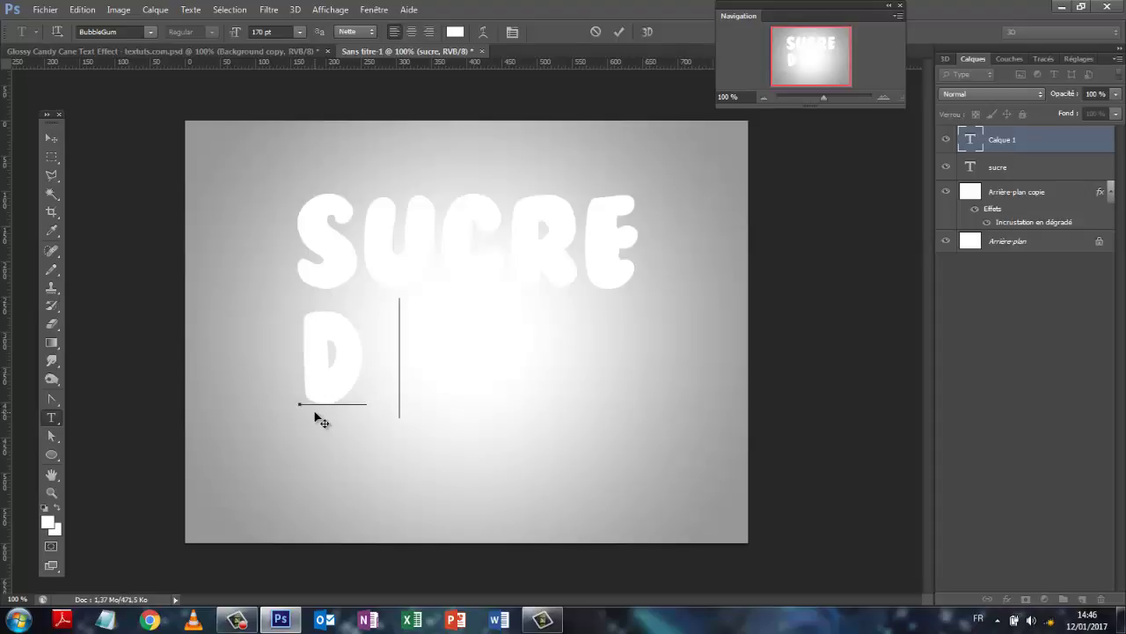
type(" OU")
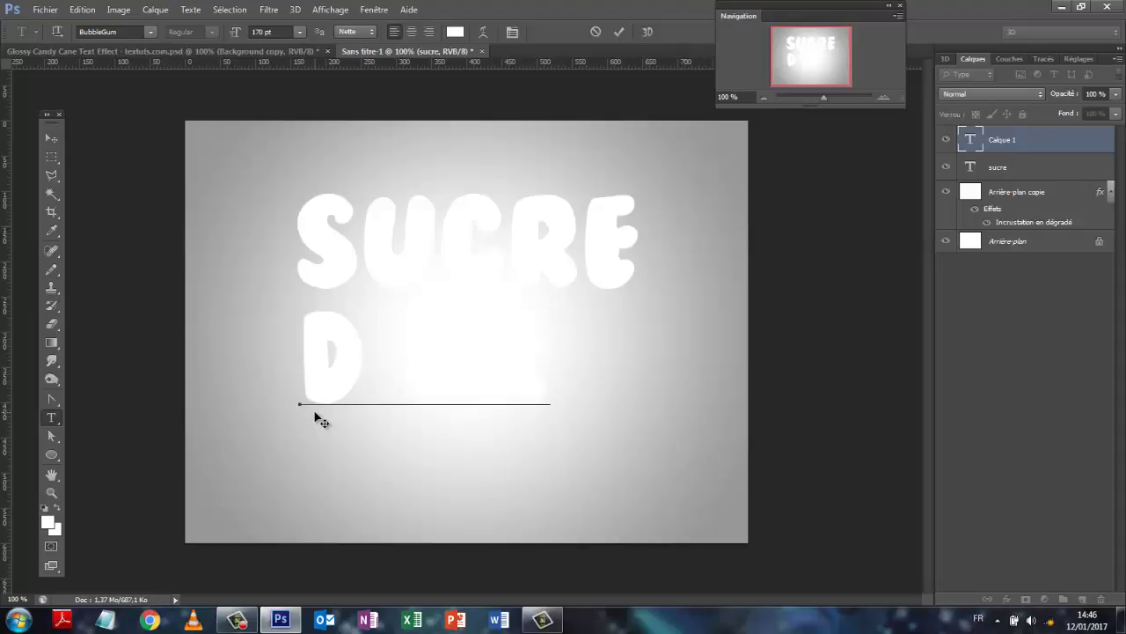
key("BackSpace")
key("BackSpace")
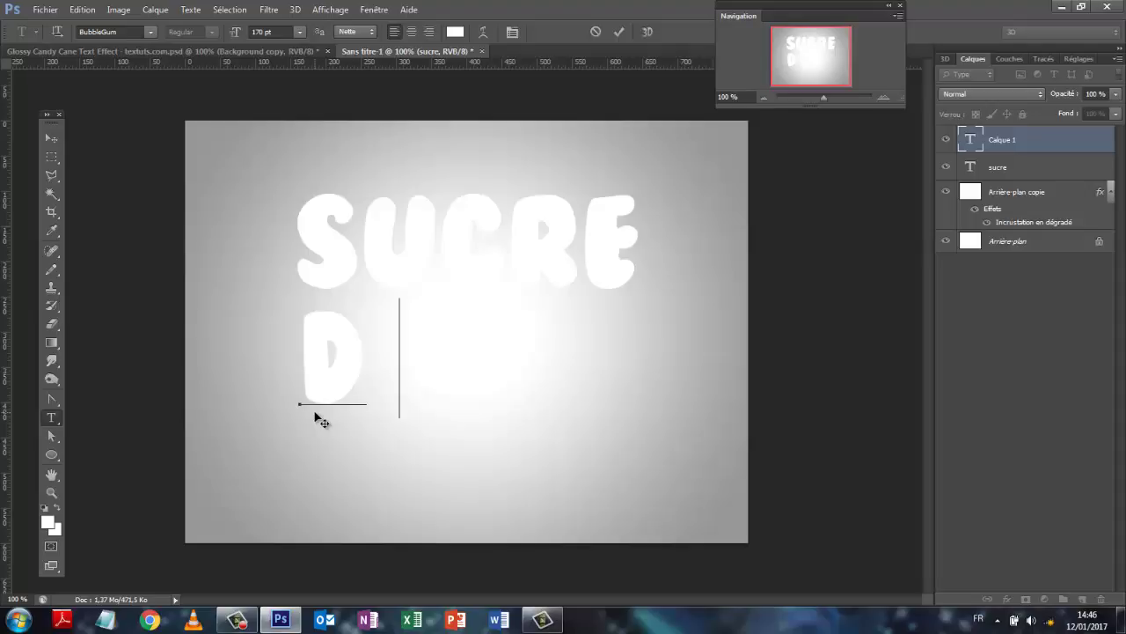
type("o")
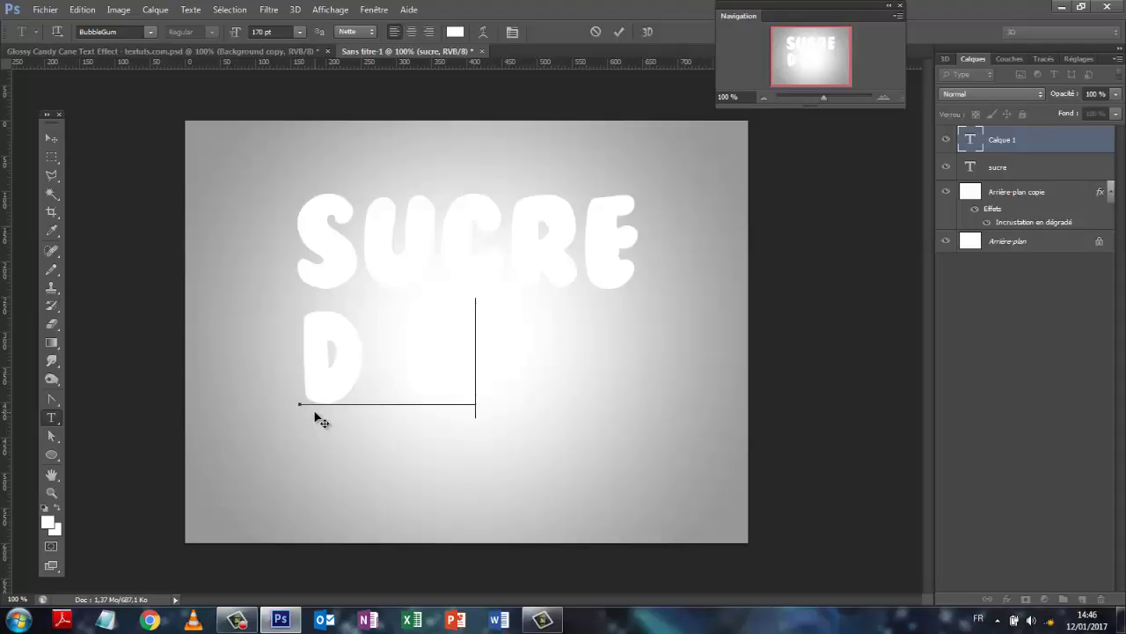
type("rge")
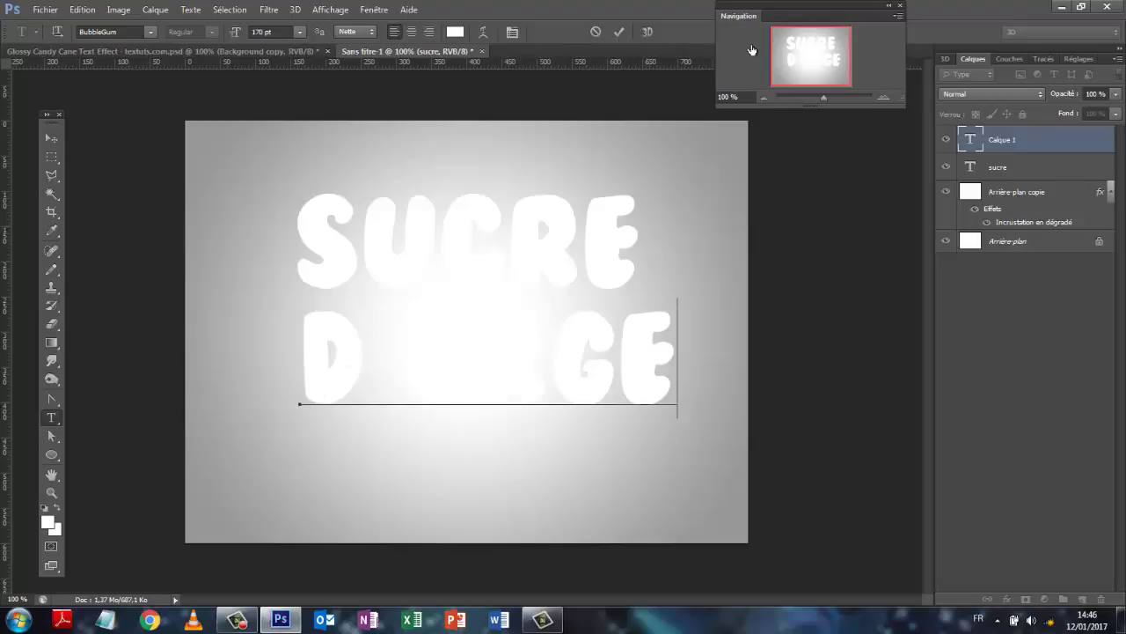
left_click(619, 31)
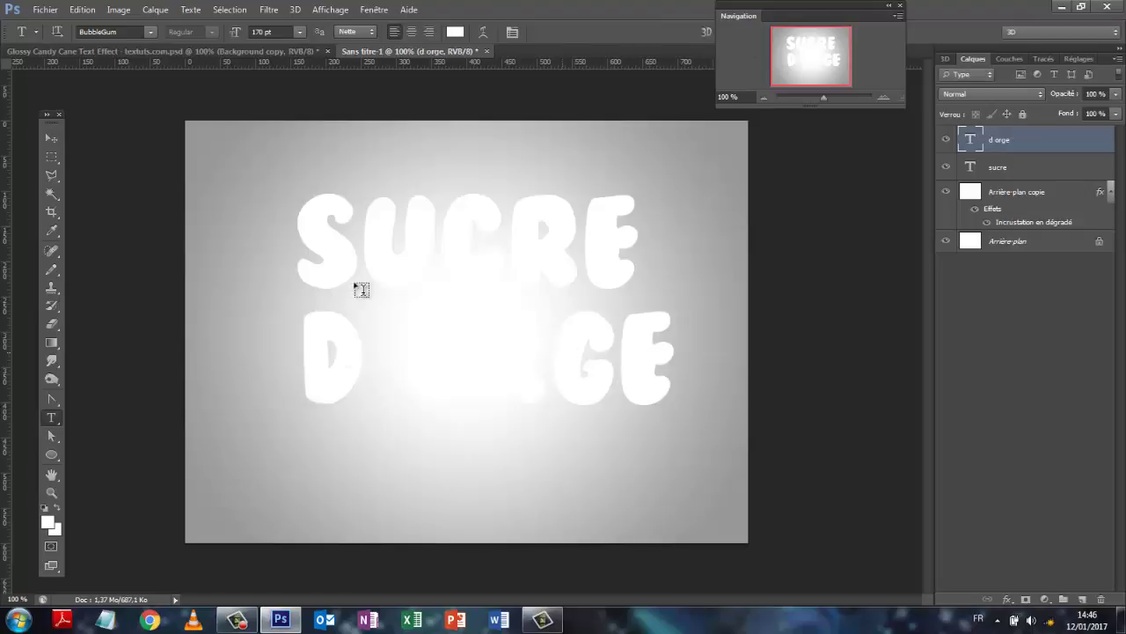
left_click(51, 138)
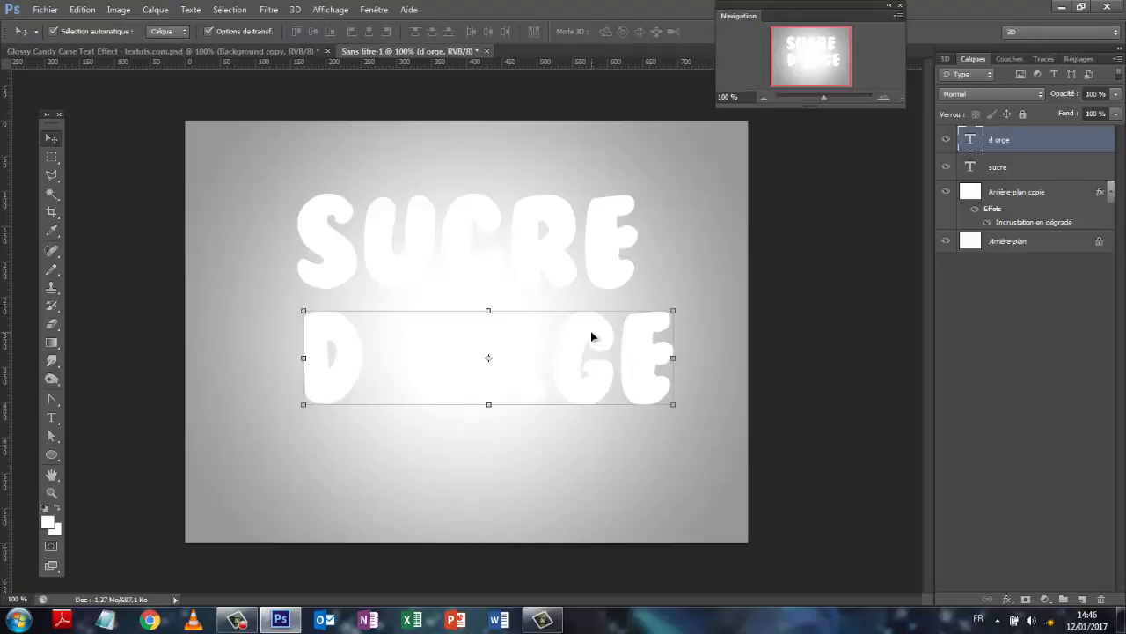
left_click_drag(590, 334, 582, 404)
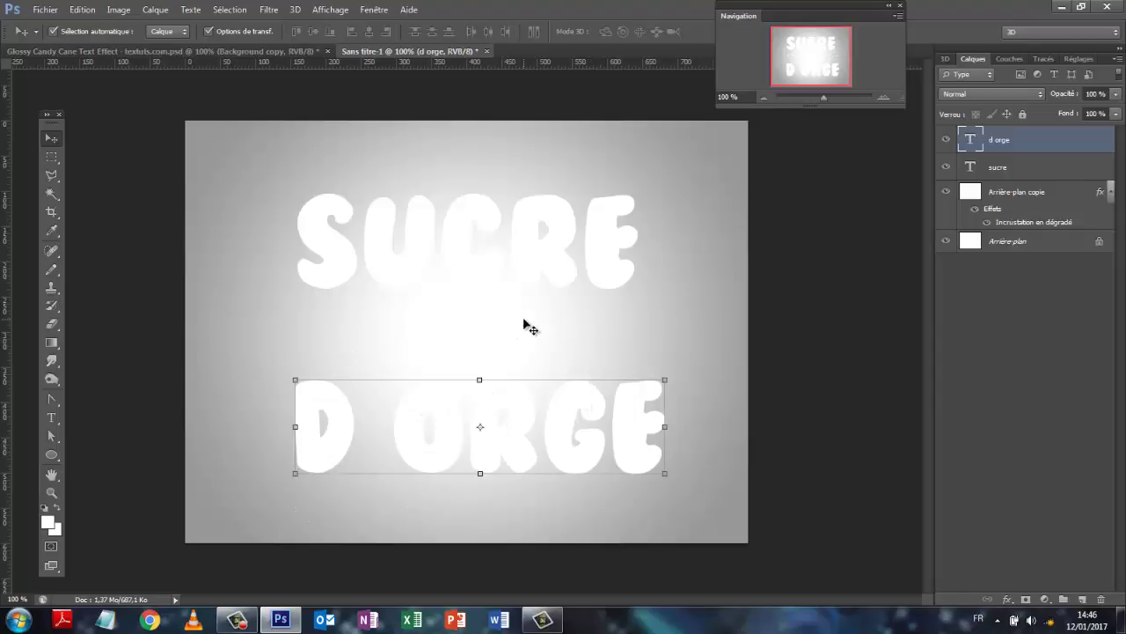
Hide the two background layers, and duplicate the d orge and sucre text layers together.
left_click(1021, 192)
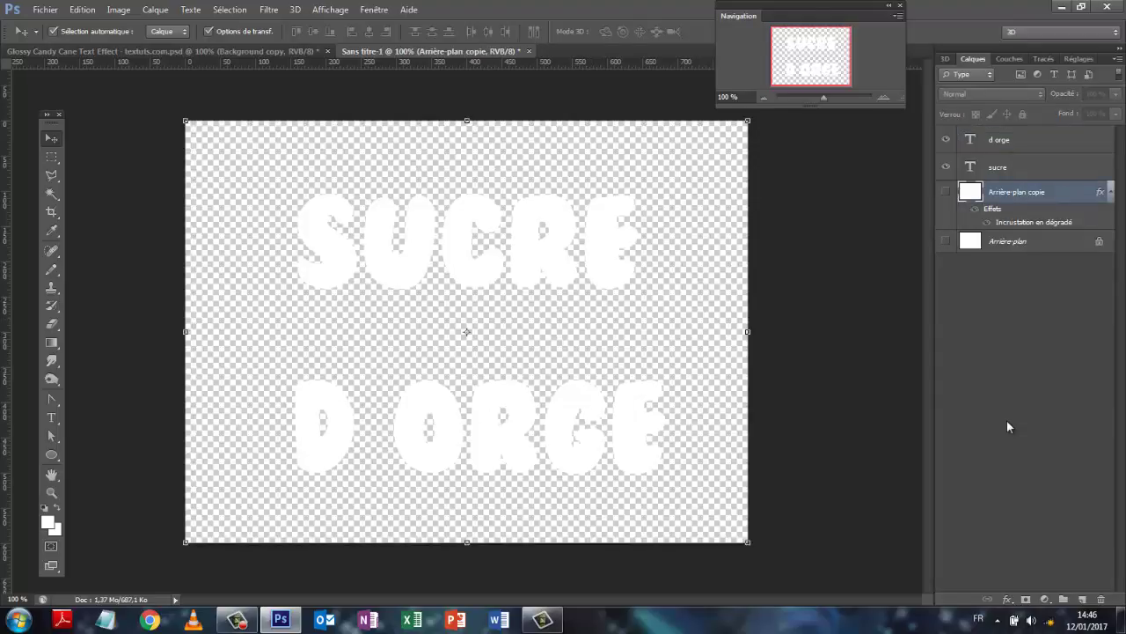
left_click(1009, 146)
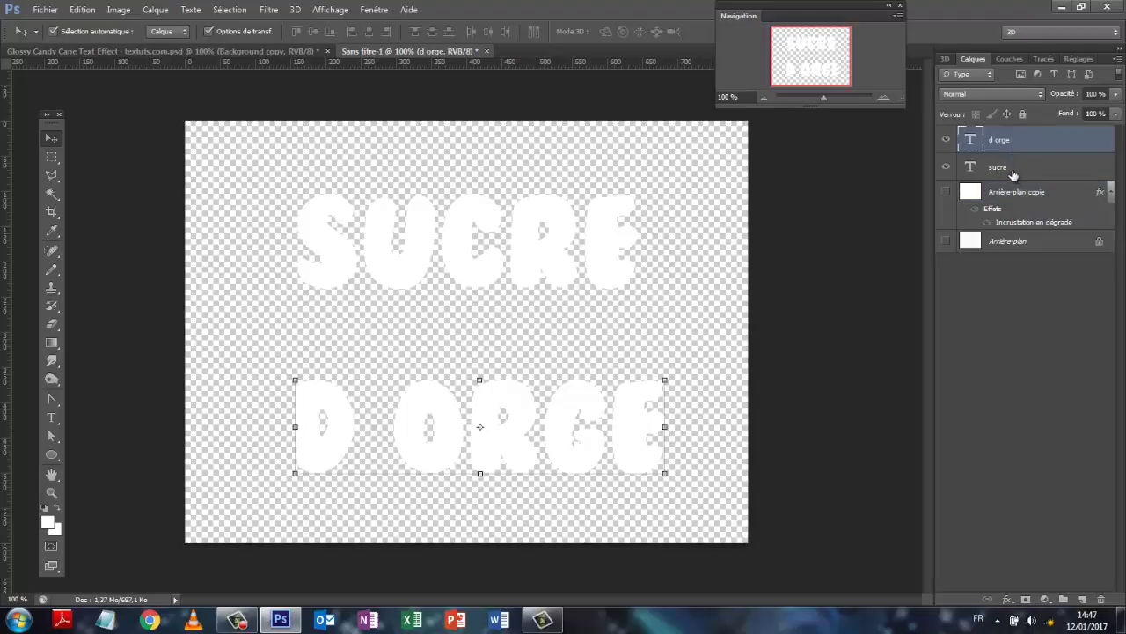
left_click(1015, 173, "shift")
left_click_drag(1032, 148, 1082, 600)
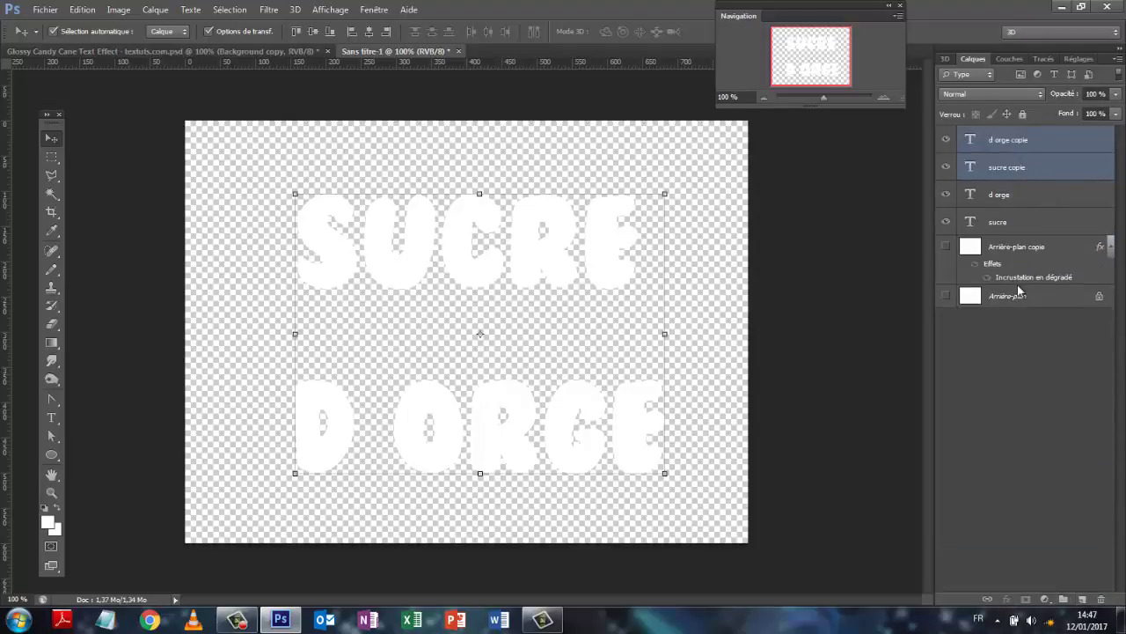
left_click(1008, 380)
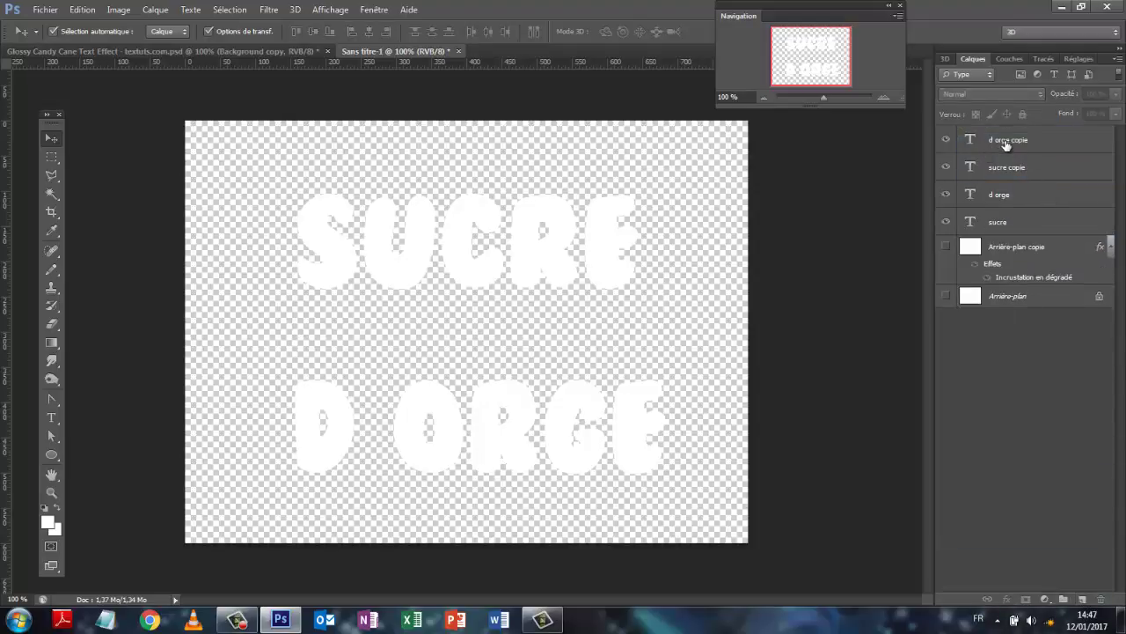
Hide the d orge copie and sucre copie layers and make the original sucre text layer active.
left_click(946, 139)
left_click(946, 167)
left_click(1022, 226)
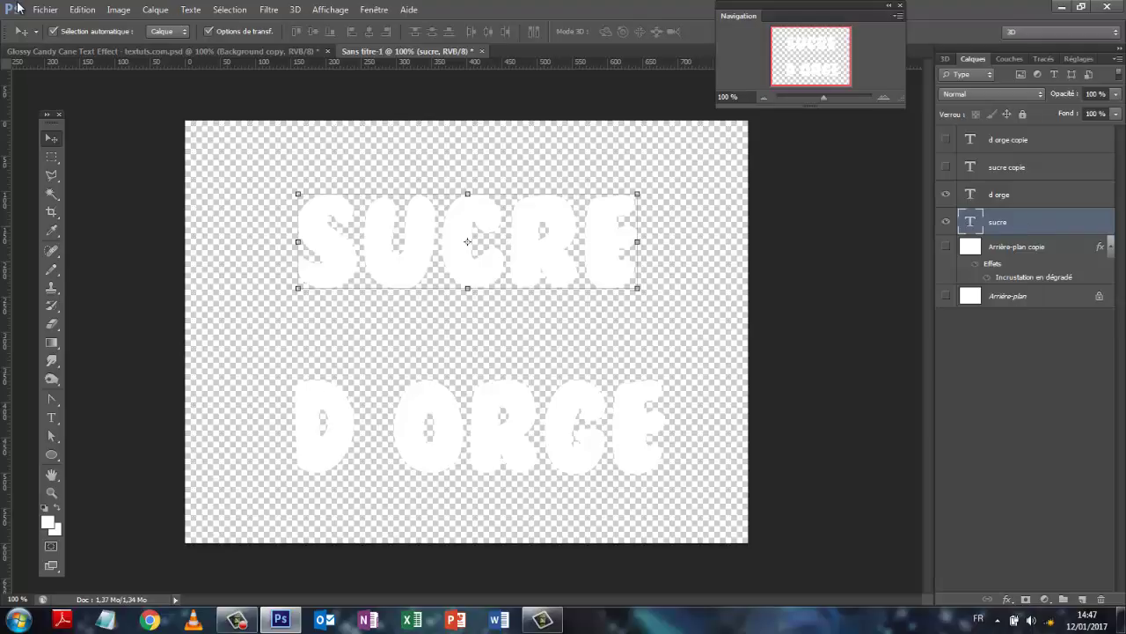
Add a Biseautage & estampage layer style to the sucre text with a size of 15 px.
left_click(154, 11)
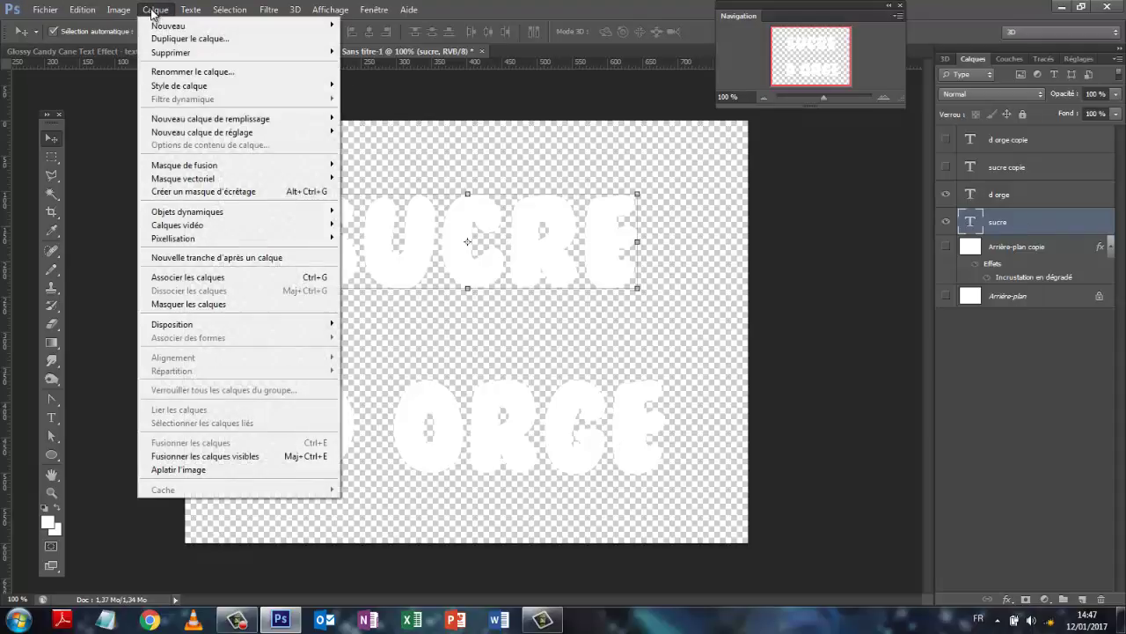
mouse_move(320, 88)
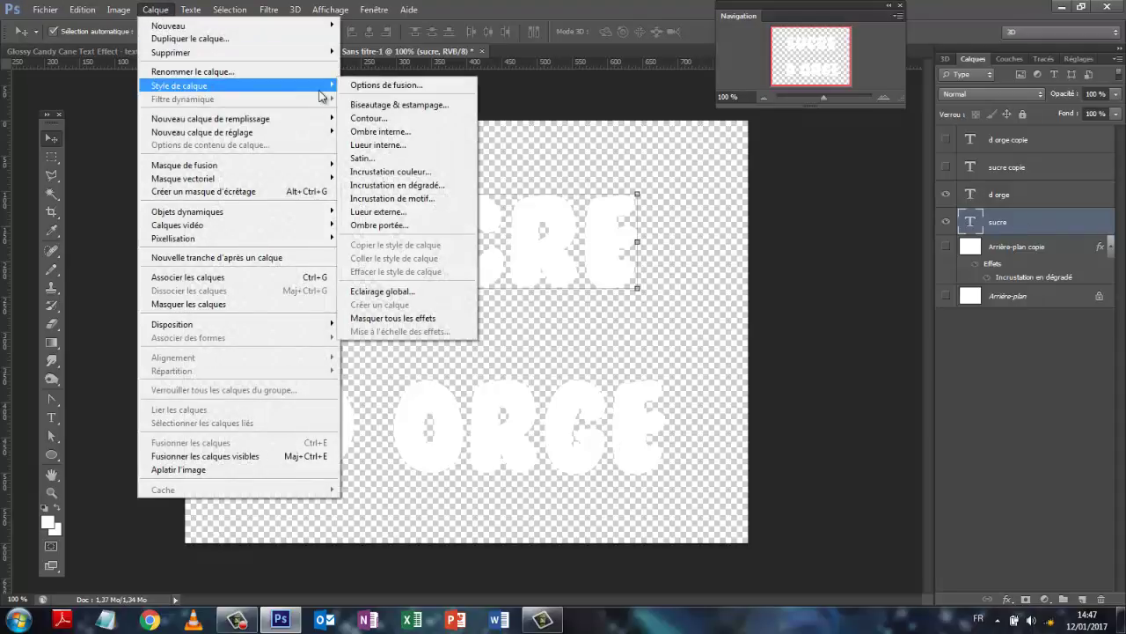
left_click(392, 86)
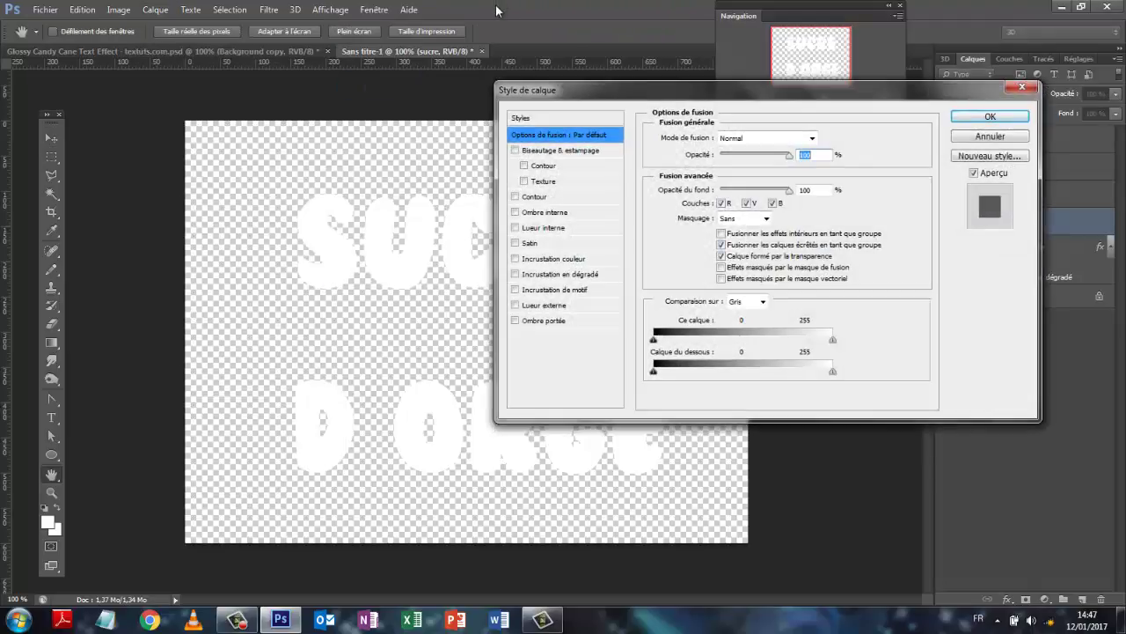
left_click(527, 153)
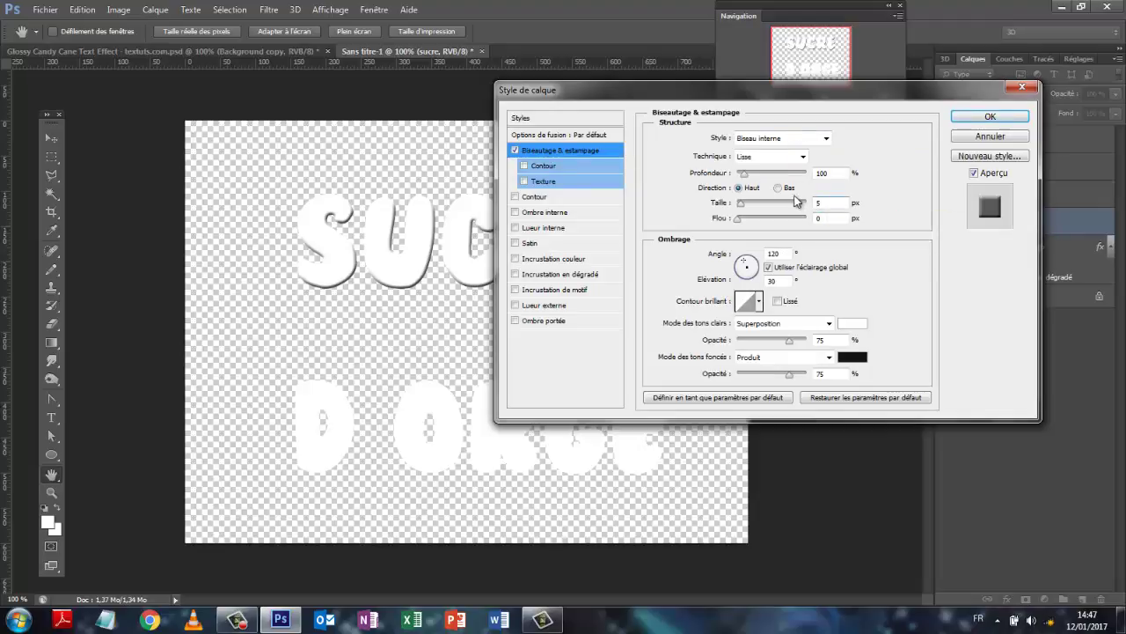
left_click_drag(823, 203, 816, 203)
type("15")
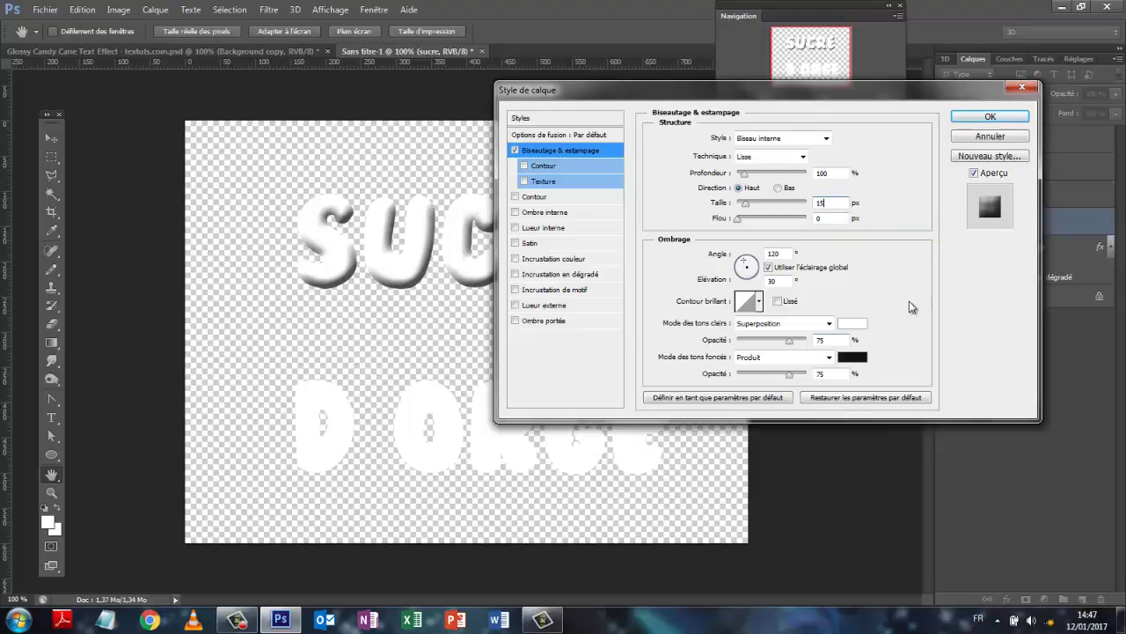
Turn off global lighting for the bevel and set its angle to 40° and elevation to 50°.
left_click(768, 266)
left_click_drag(783, 252, 757, 257)
type("40")
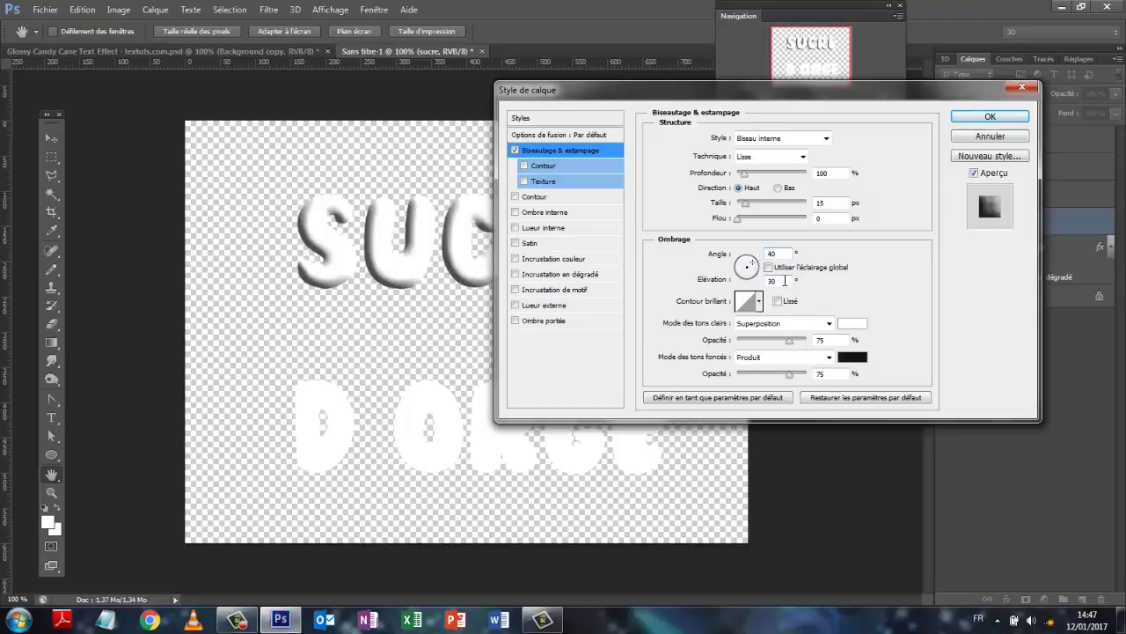
left_click_drag(784, 281, 764, 290)
type("50")
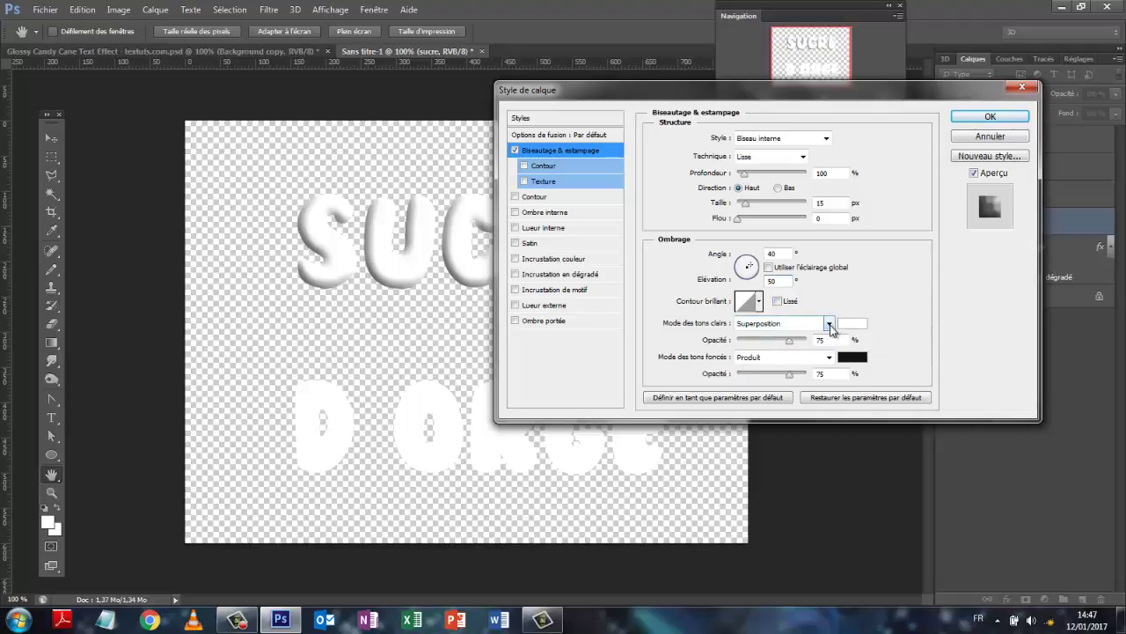
Set the bevel's highlight mode to Lumière linéaire at 100% opacity.
left_click(828, 325)
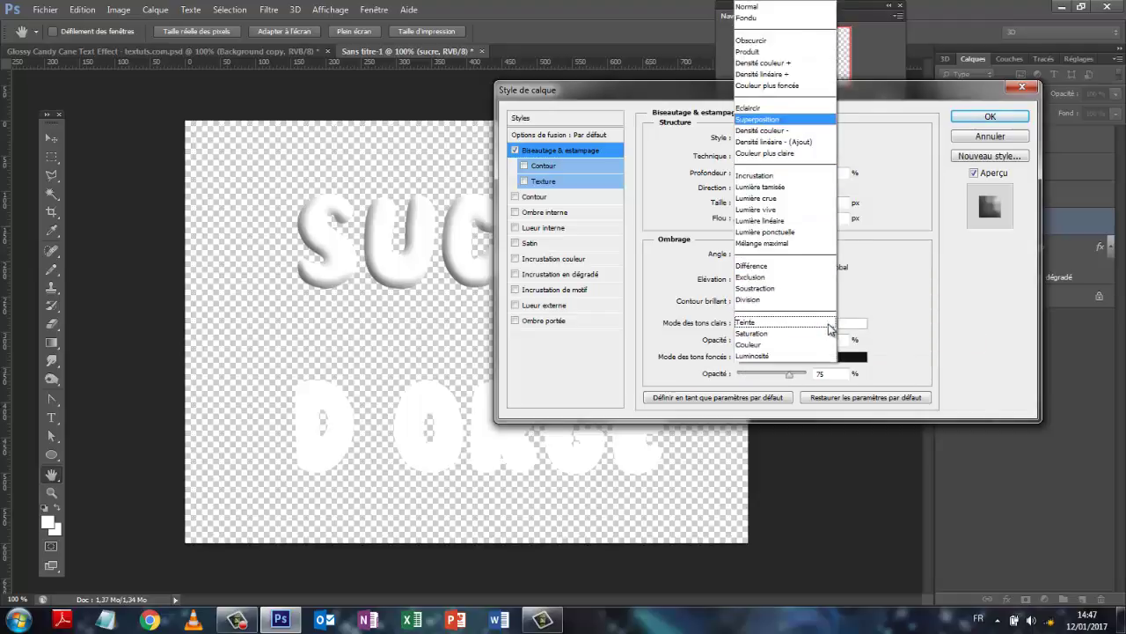
left_click(771, 221)
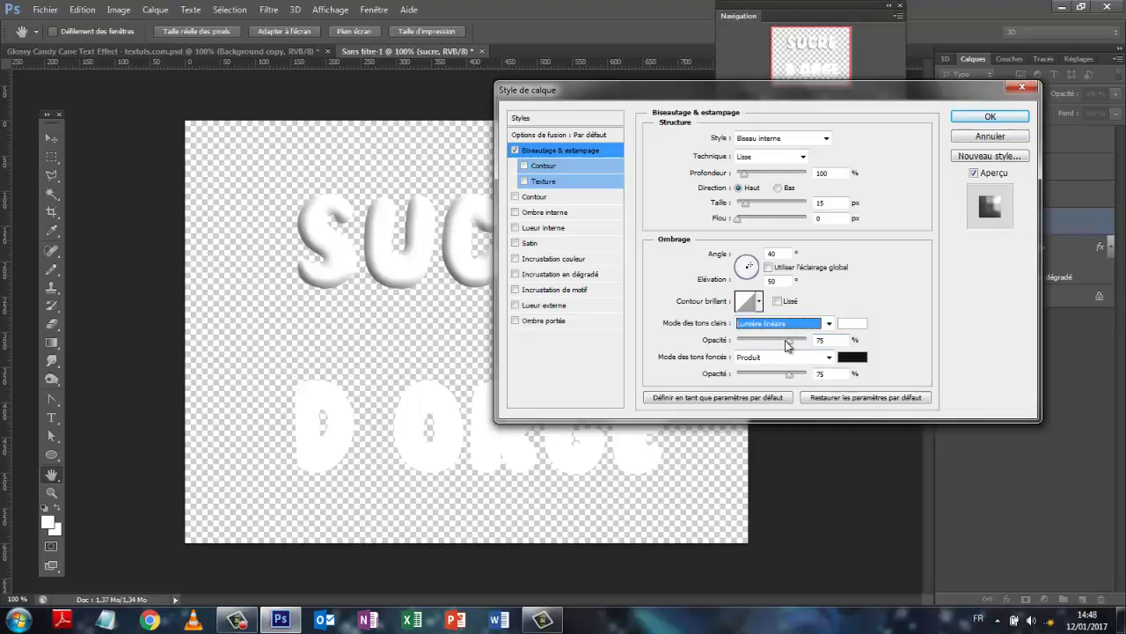
left_click_drag(789, 343, 806, 343)
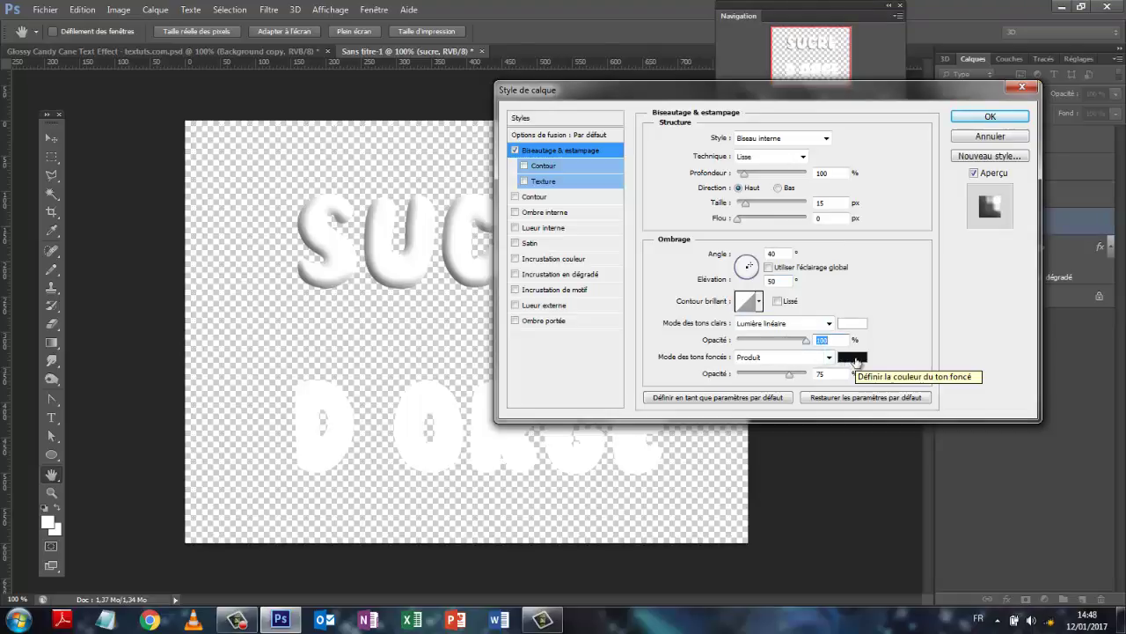
Set the bevel's shadow tone to colour #878787 in Superposition mode at 70% opacity.
left_click(854, 357)
left_click(748, 437)
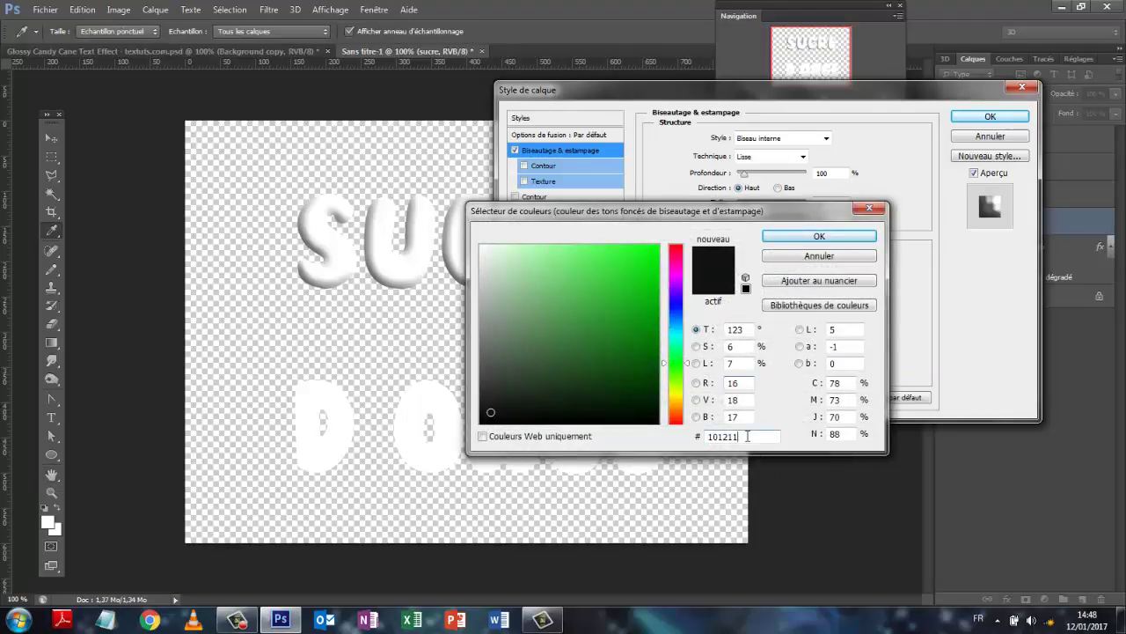
type("878787")
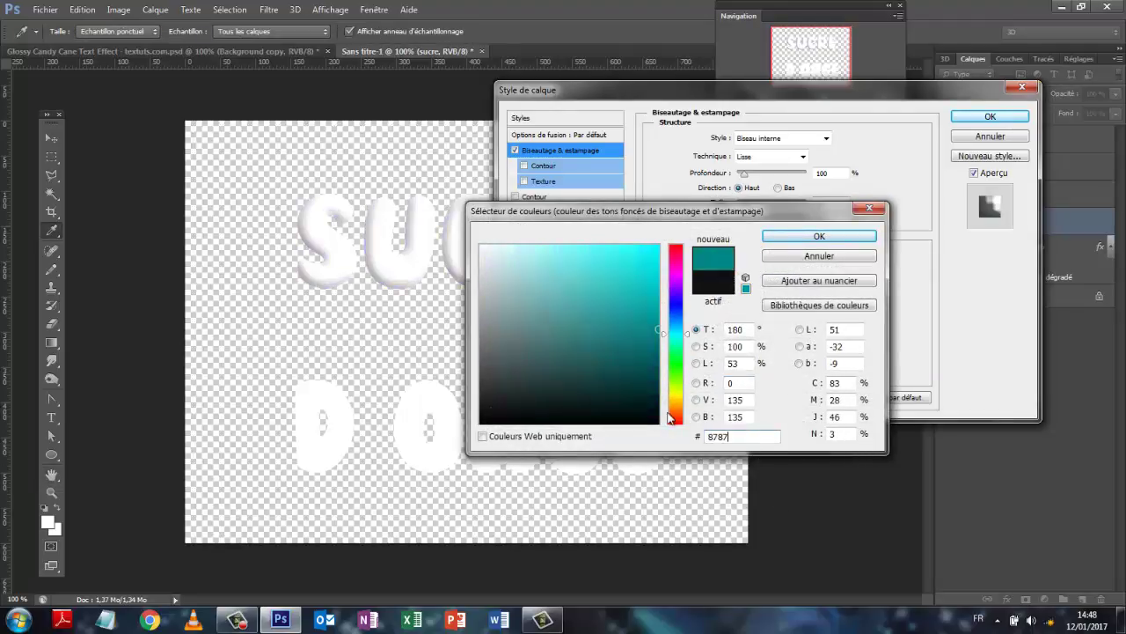
left_click(818, 238)
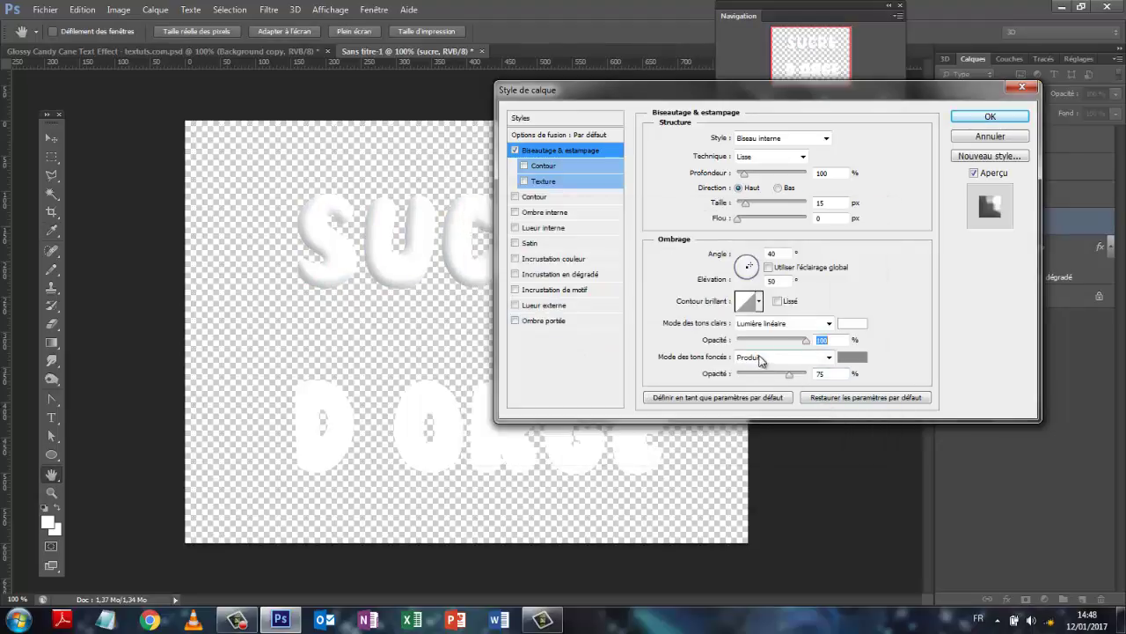
left_click(828, 358)
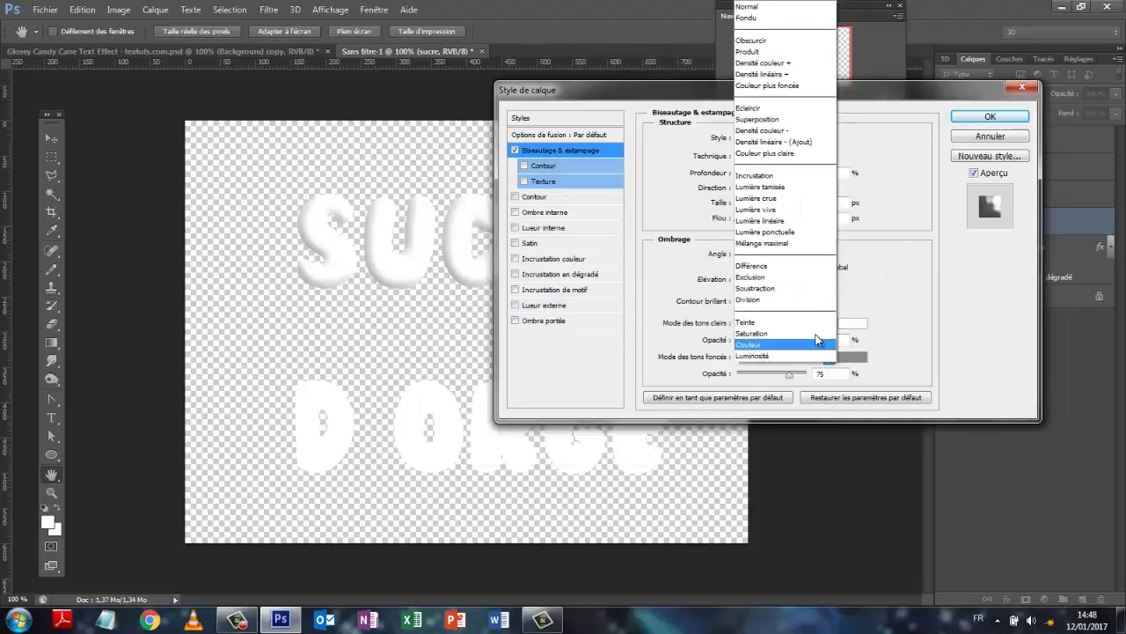
left_click(763, 119)
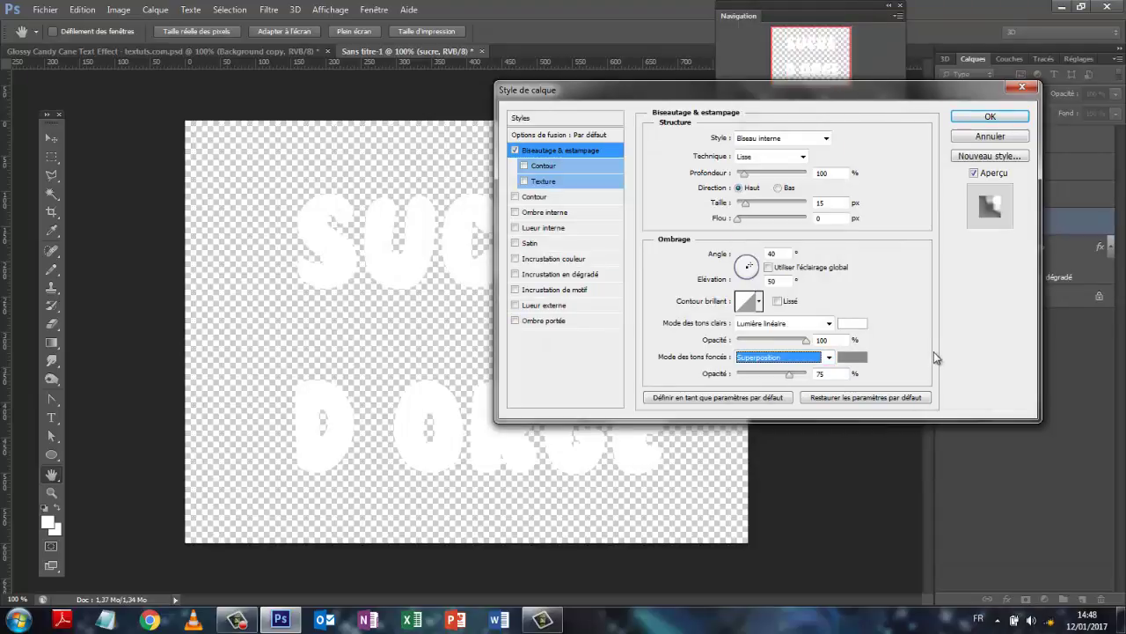
left_click(823, 374)
double_click(823, 374)
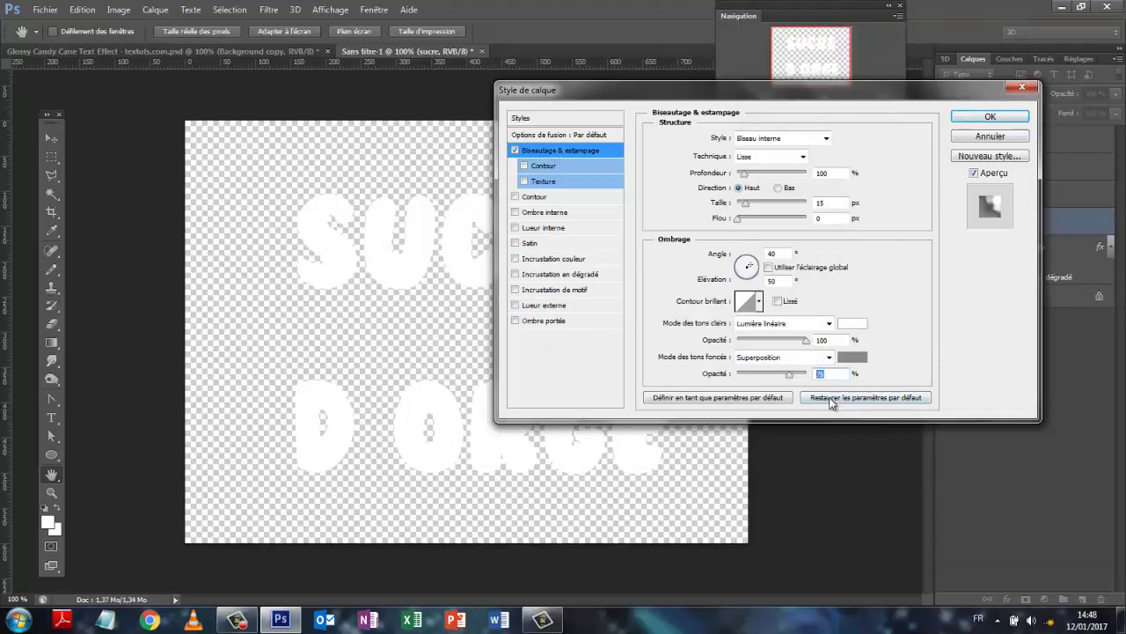
type("70")
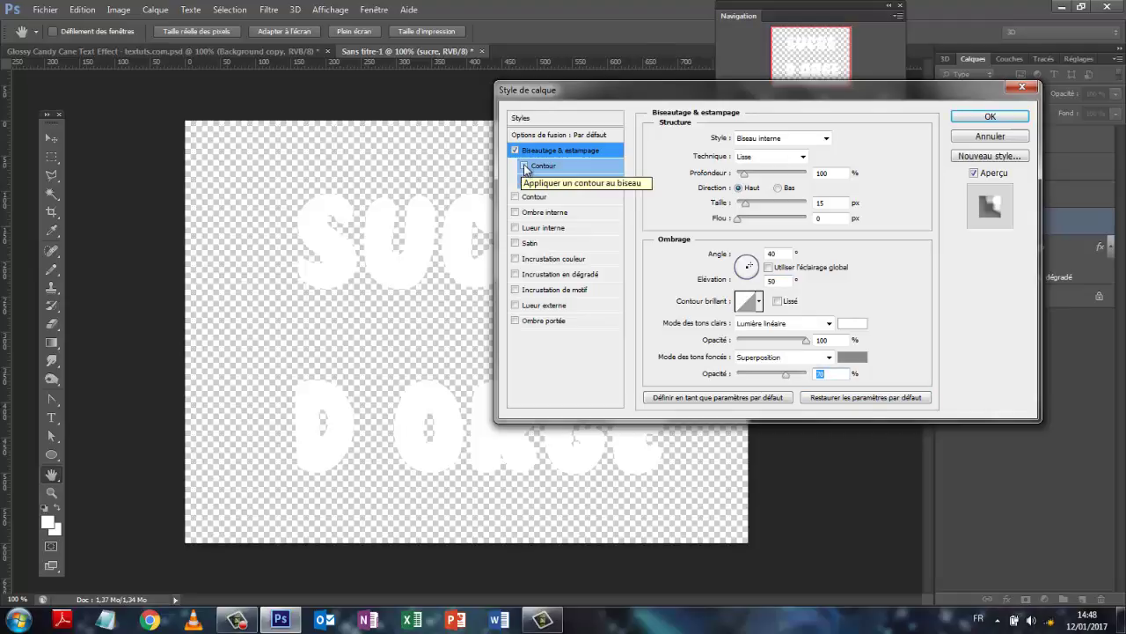
Enable the bevel's Contour option with the concave curve preset that rises steeply at its end, and turn on Lissé.
left_click(525, 168)
left_click(550, 169)
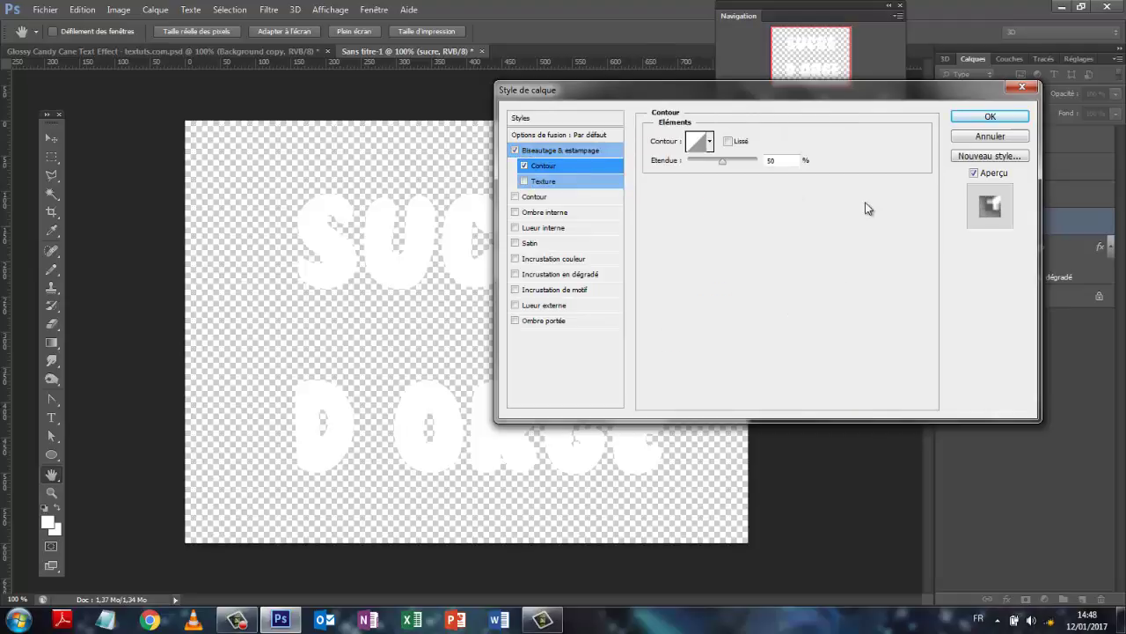
left_click(701, 145)
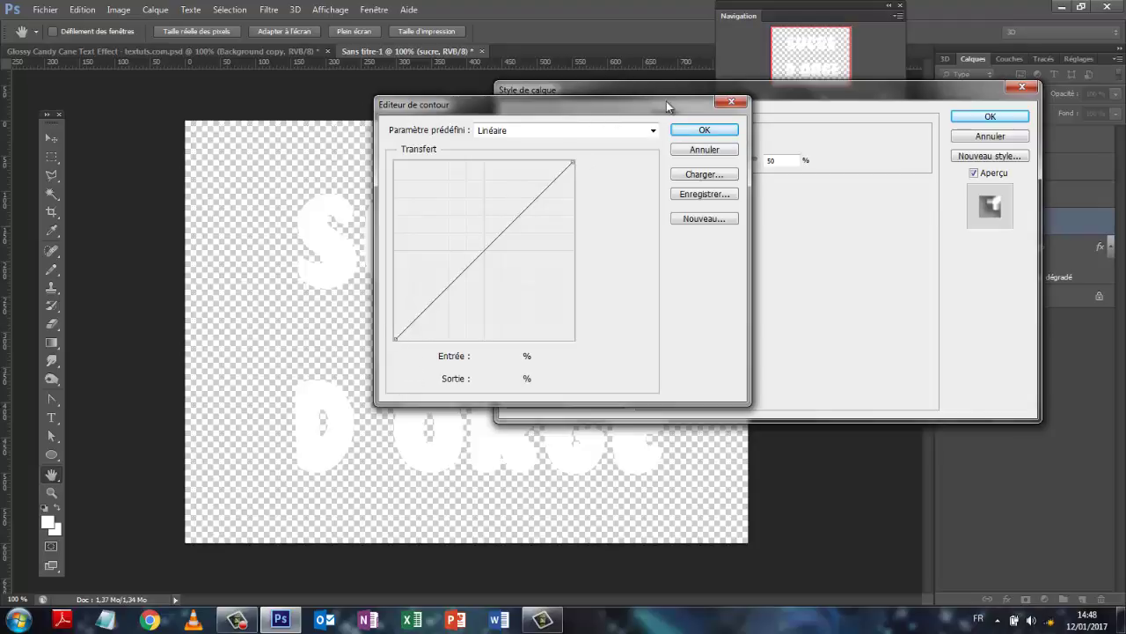
left_click(696, 132)
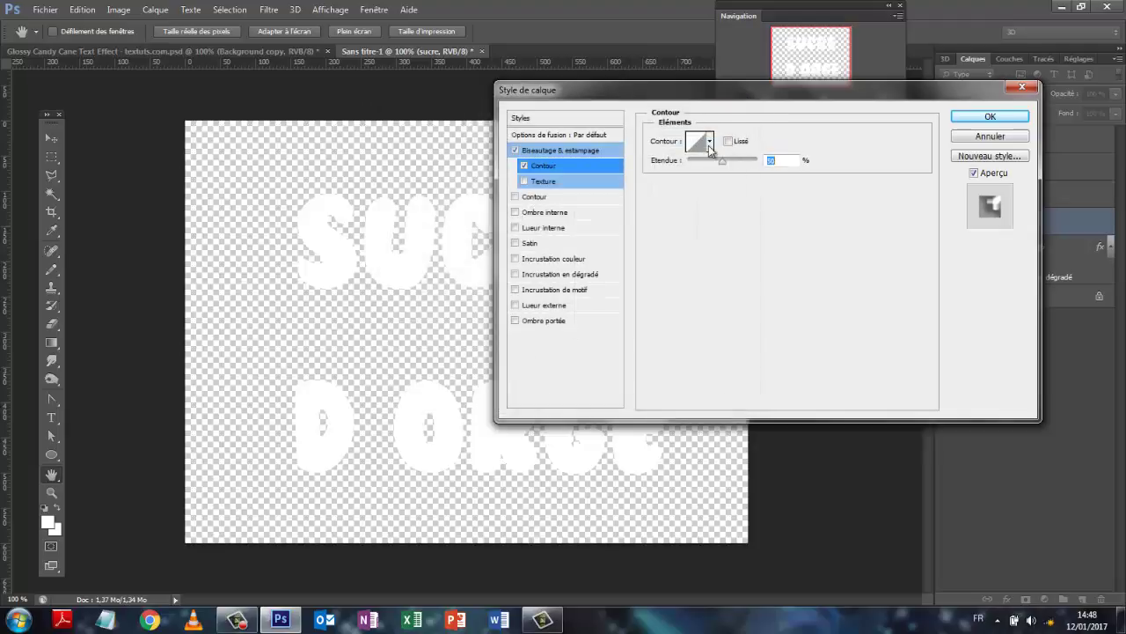
left_click(710, 144)
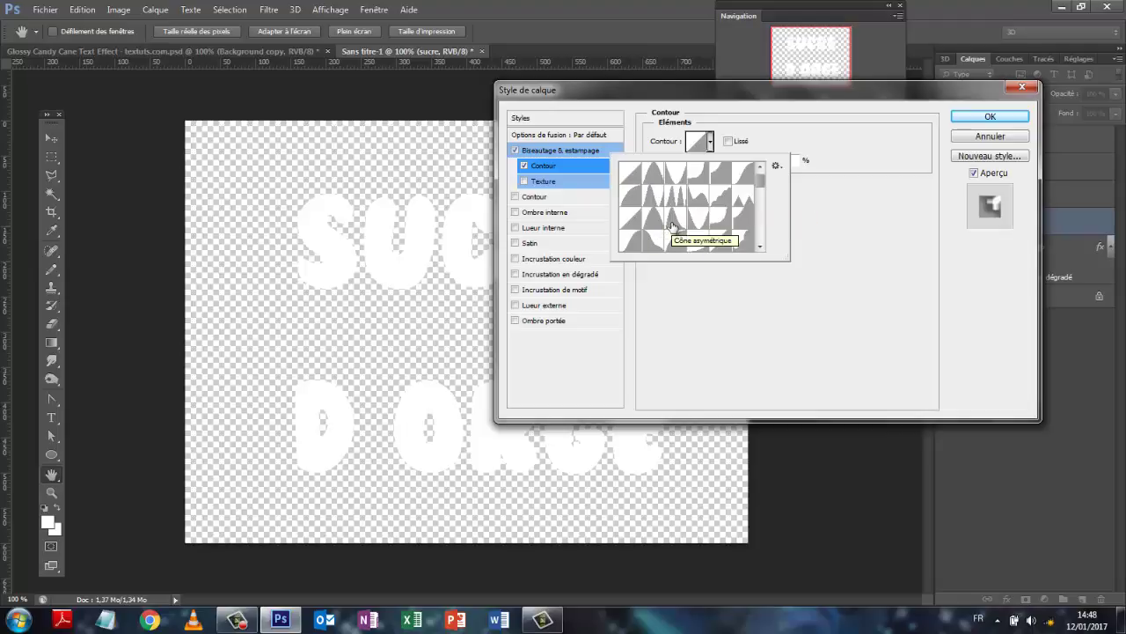
left_click(706, 253)
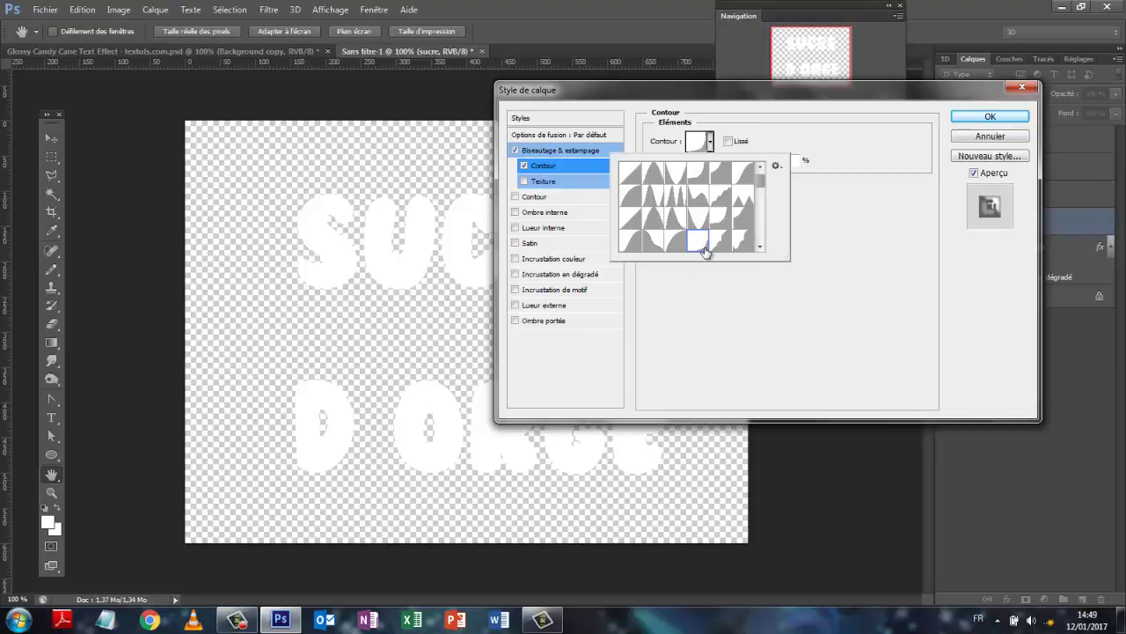
left_click(870, 278)
left_click(730, 141)
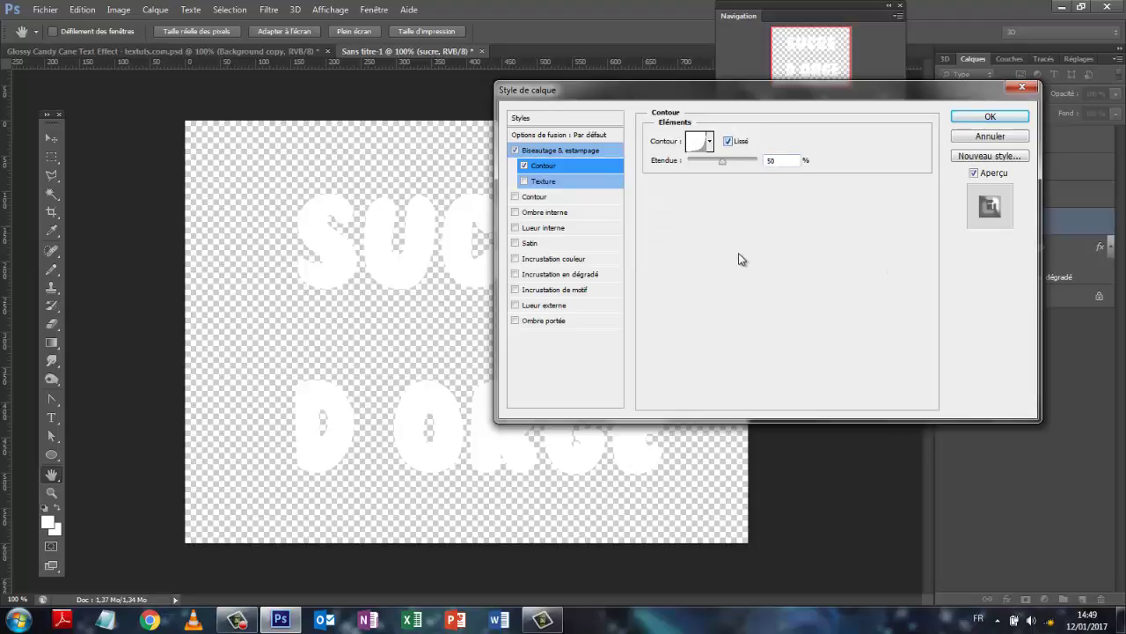
Enable the bevel's Texture, append the Diagonal Stripes Pattern set to the current patterns, and choose the grey diagonal stripes pattern.
left_click_drag(647, 97, 724, 96)
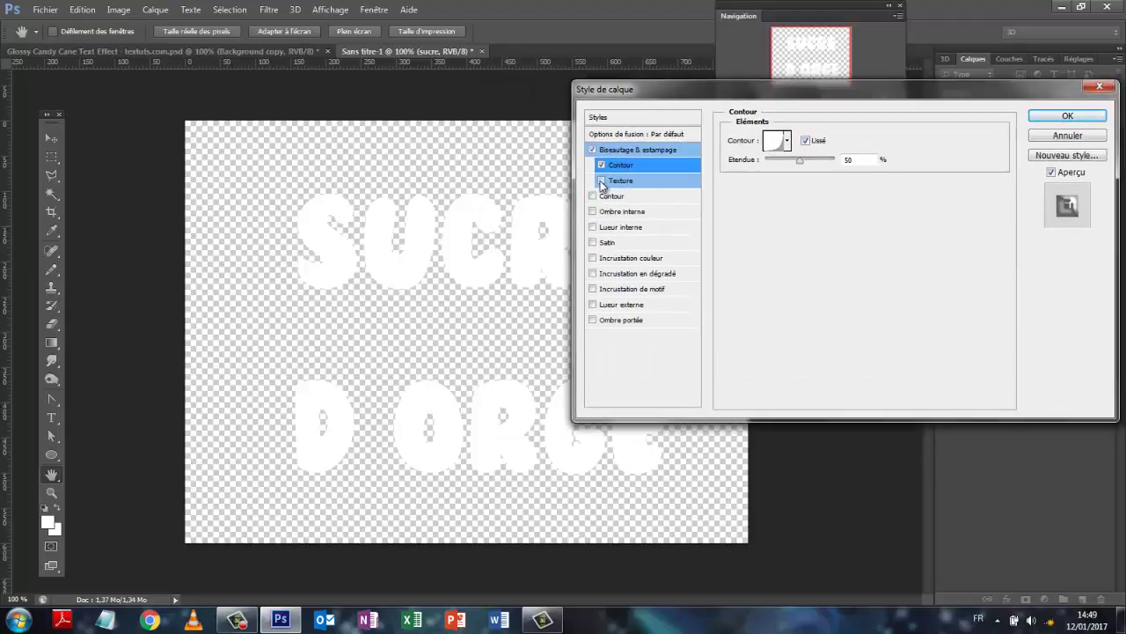
left_click(600, 179)
left_click(628, 181)
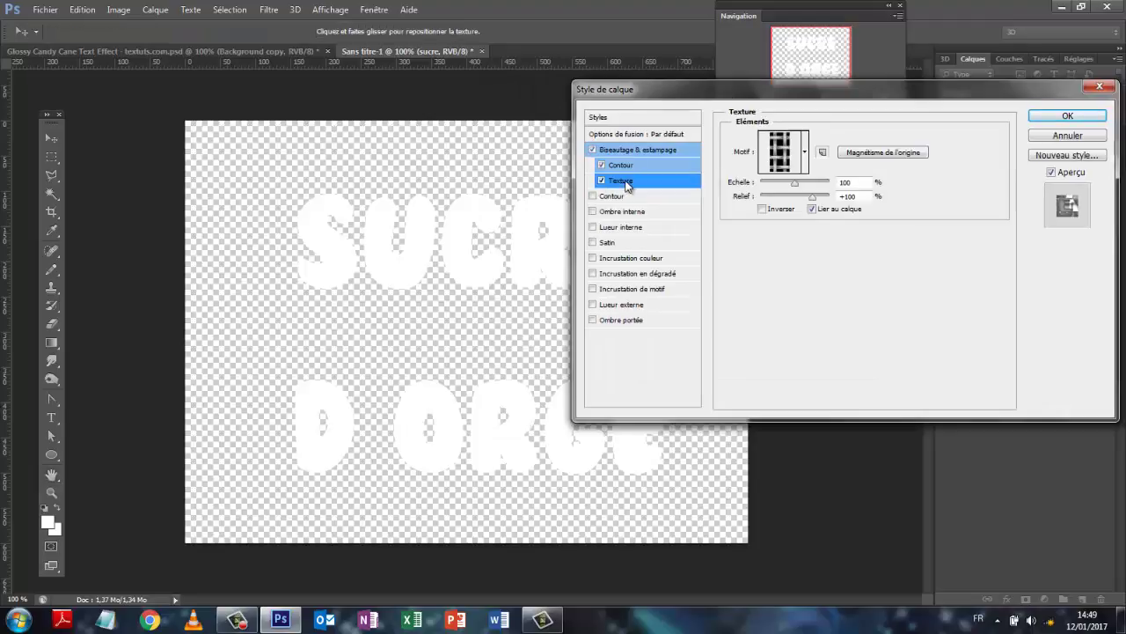
left_click(804, 152)
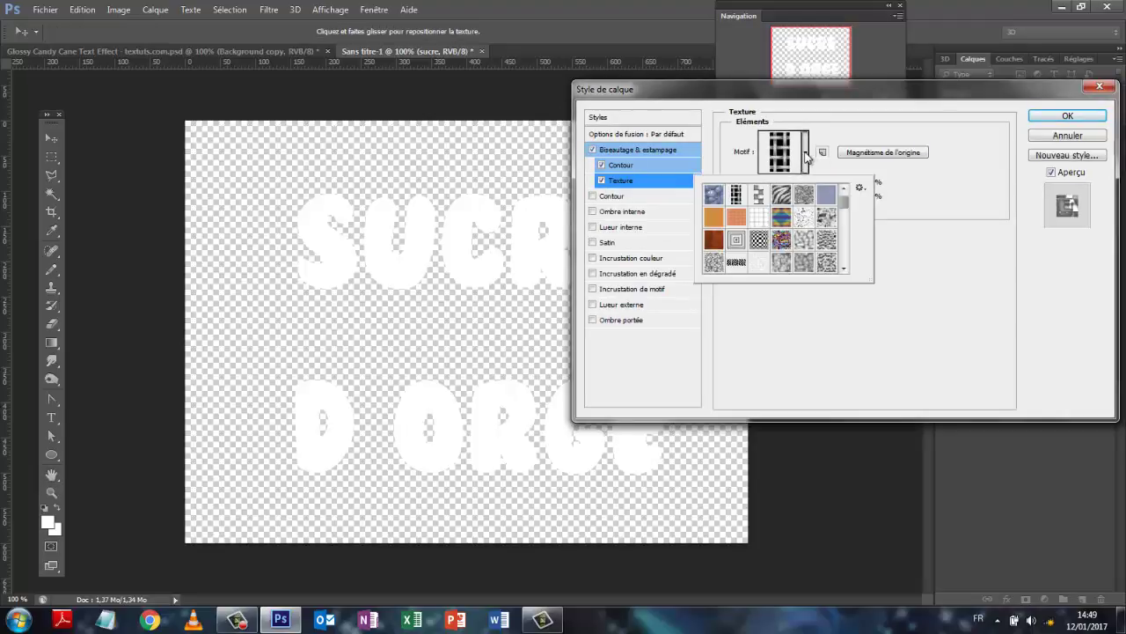
left_click(859, 189)
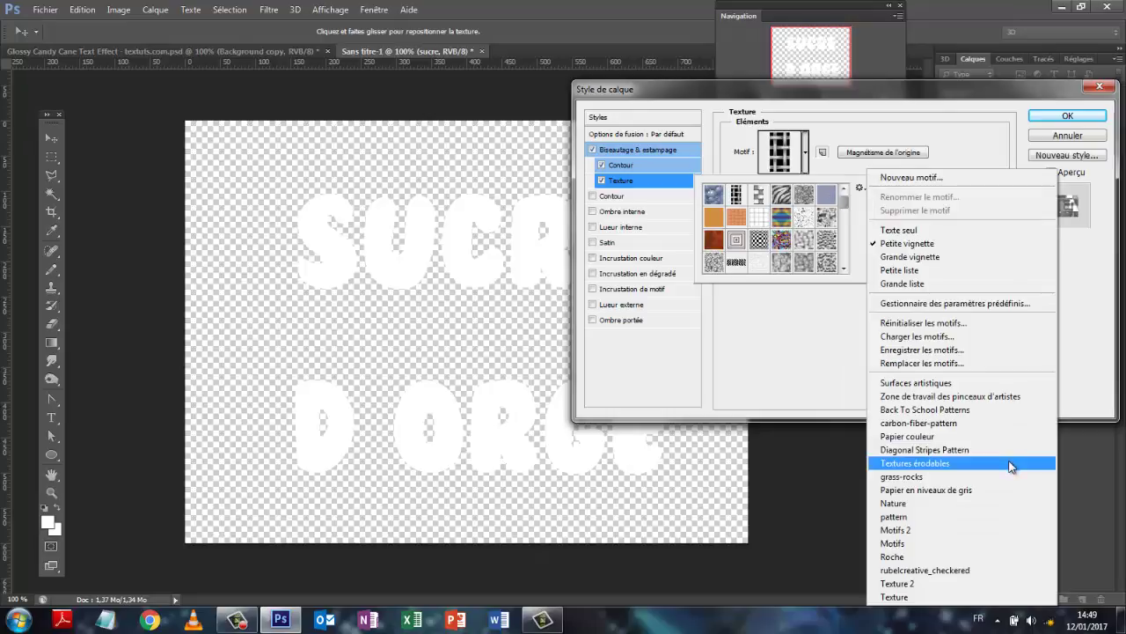
left_click(901, 450)
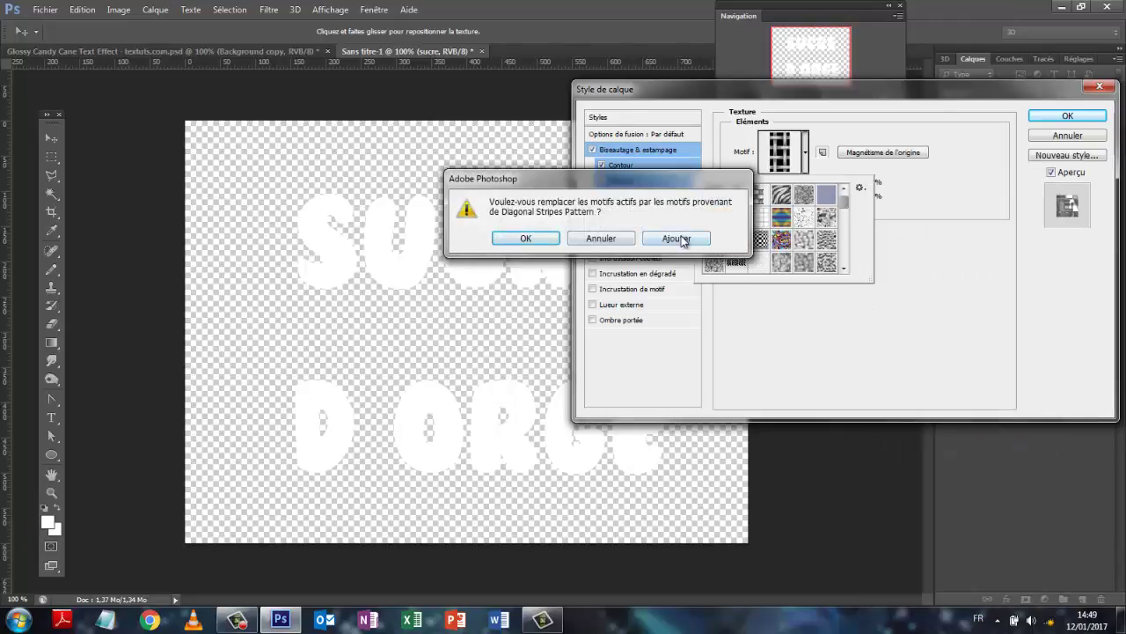
left_click(678, 239)
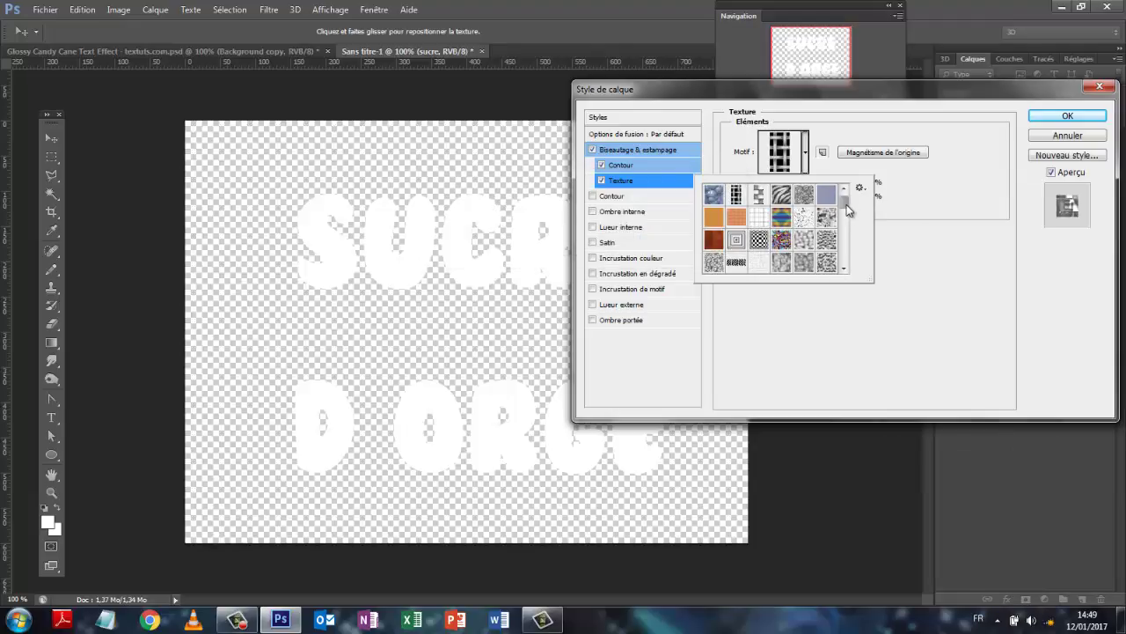
left_click_drag(847, 205, 841, 257)
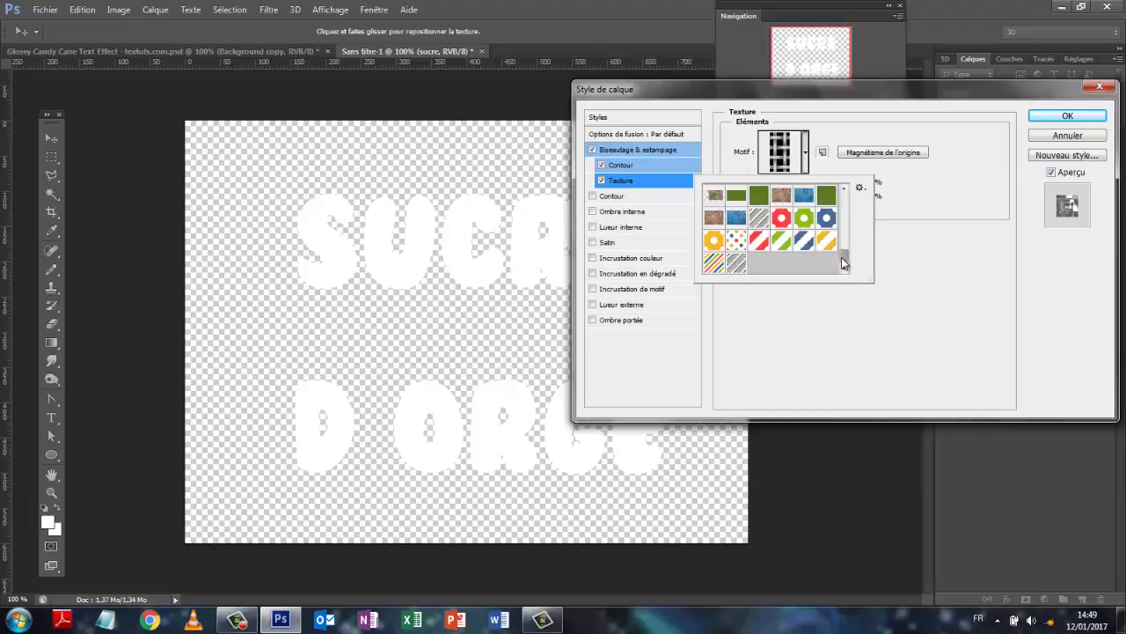
left_click(737, 268)
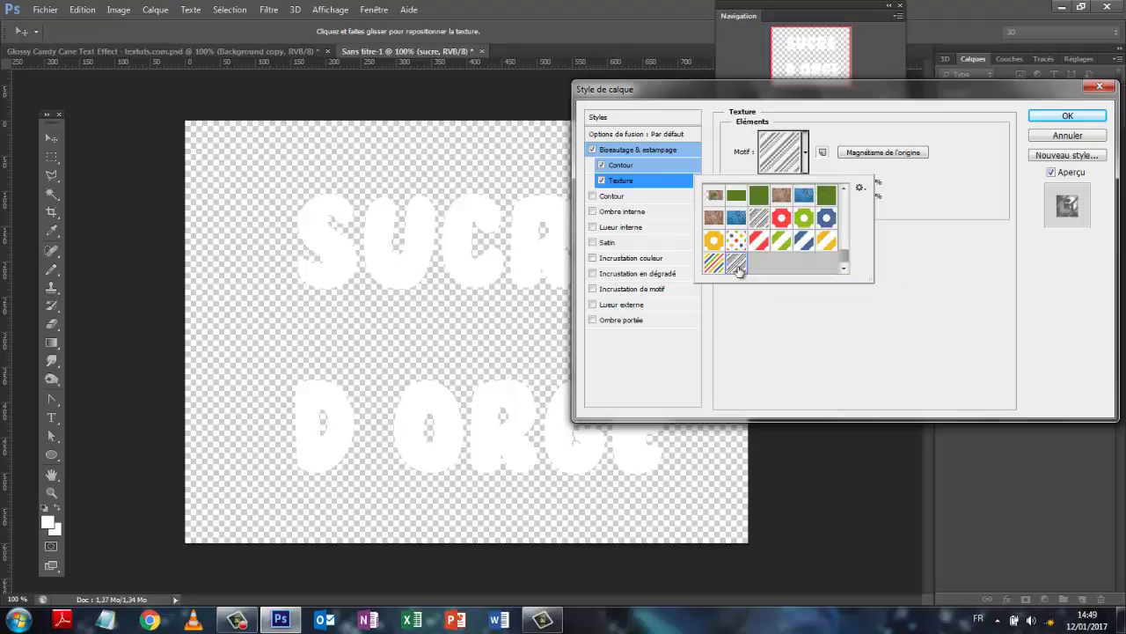
left_click(910, 278)
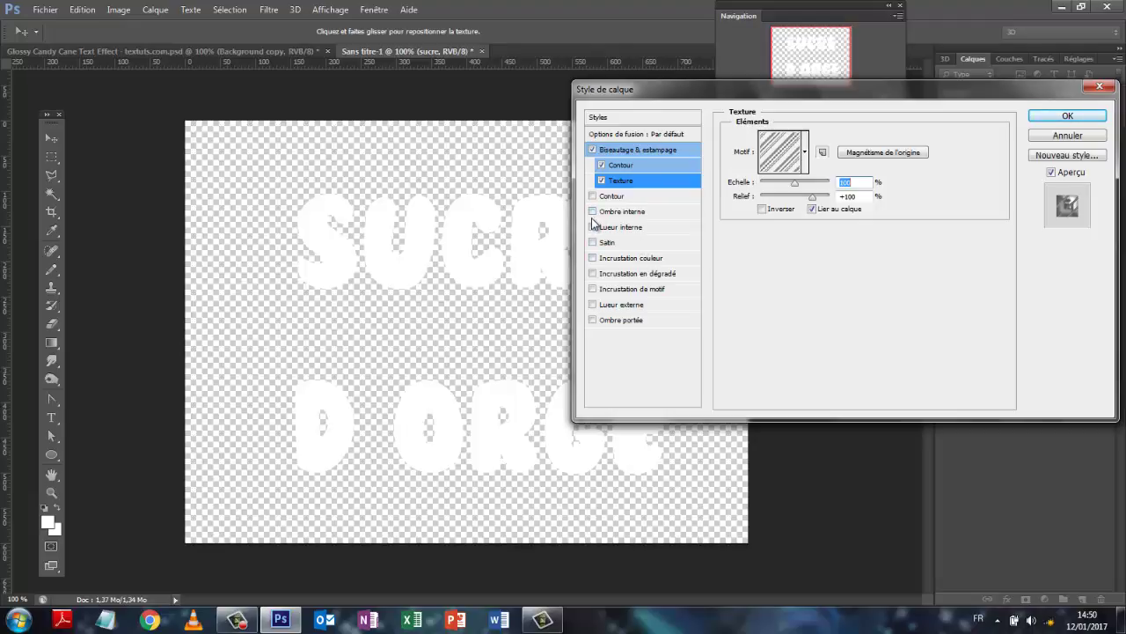
Enable the Ombre interne effect with the Densité couleur - blending mode at 40% opacity.
left_click(617, 213)
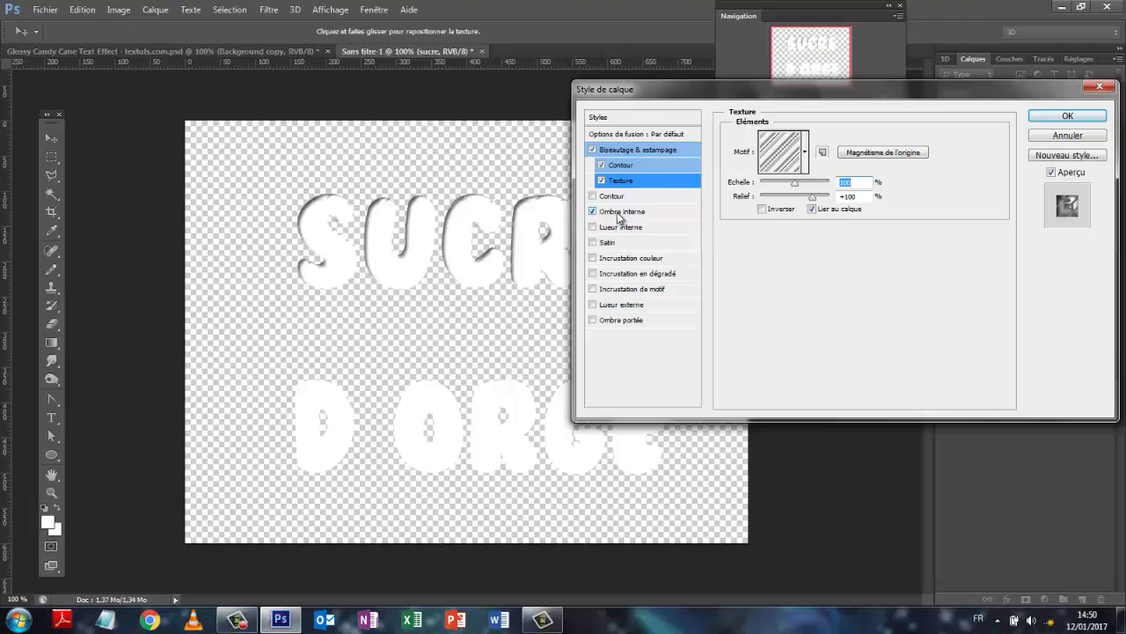
left_click(620, 214)
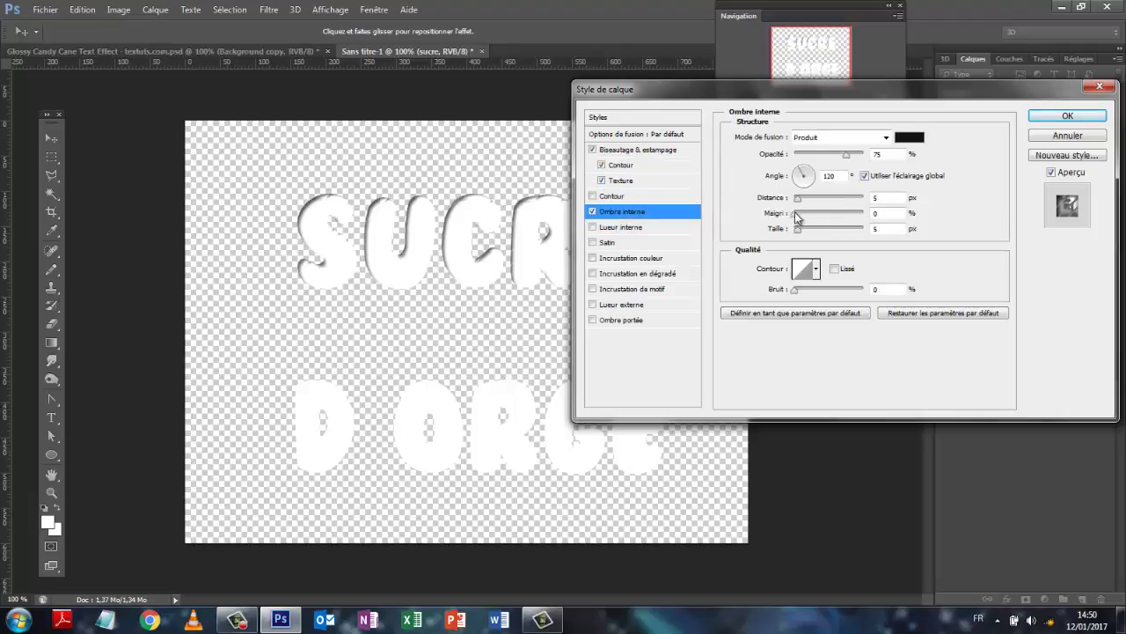
left_click(886, 139)
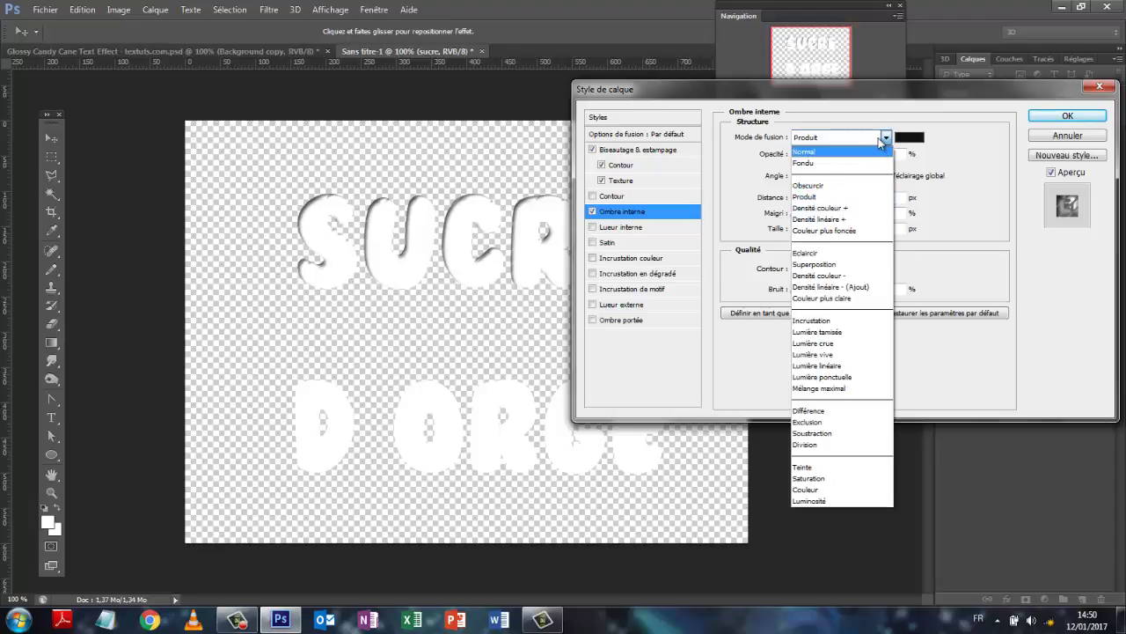
left_click(825, 276)
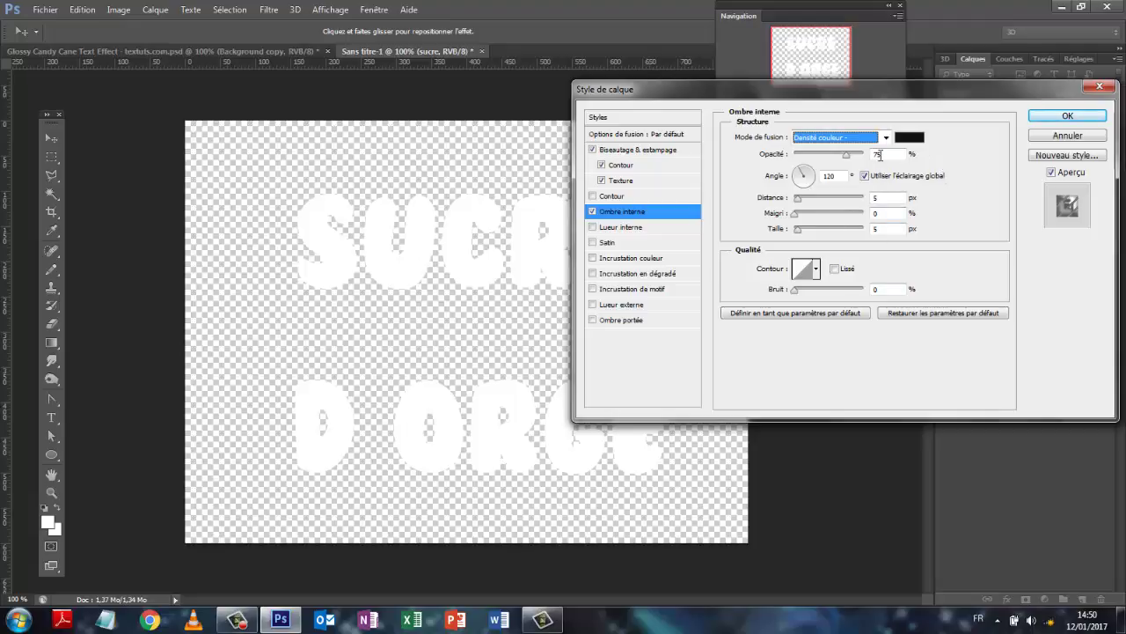
left_click_drag(887, 156, 879, 156)
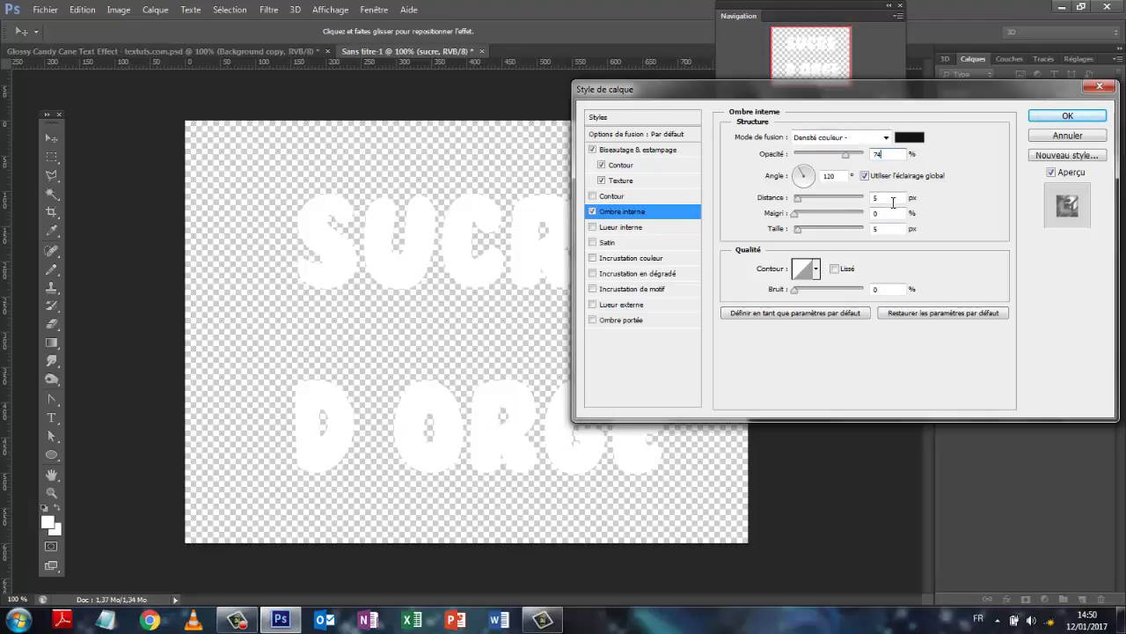
key("BackSpace")
key("BackSpace")
type("40")
Set the inner shadow's colour to white #ffffff.
left_click(915, 137)
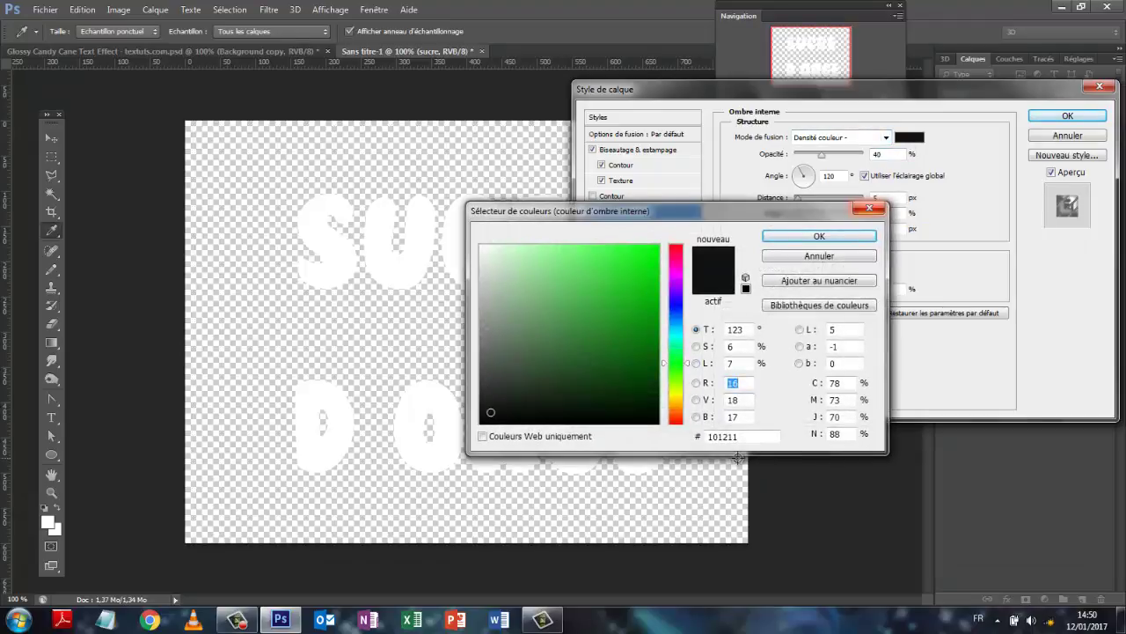
left_click_drag(755, 438, 675, 433)
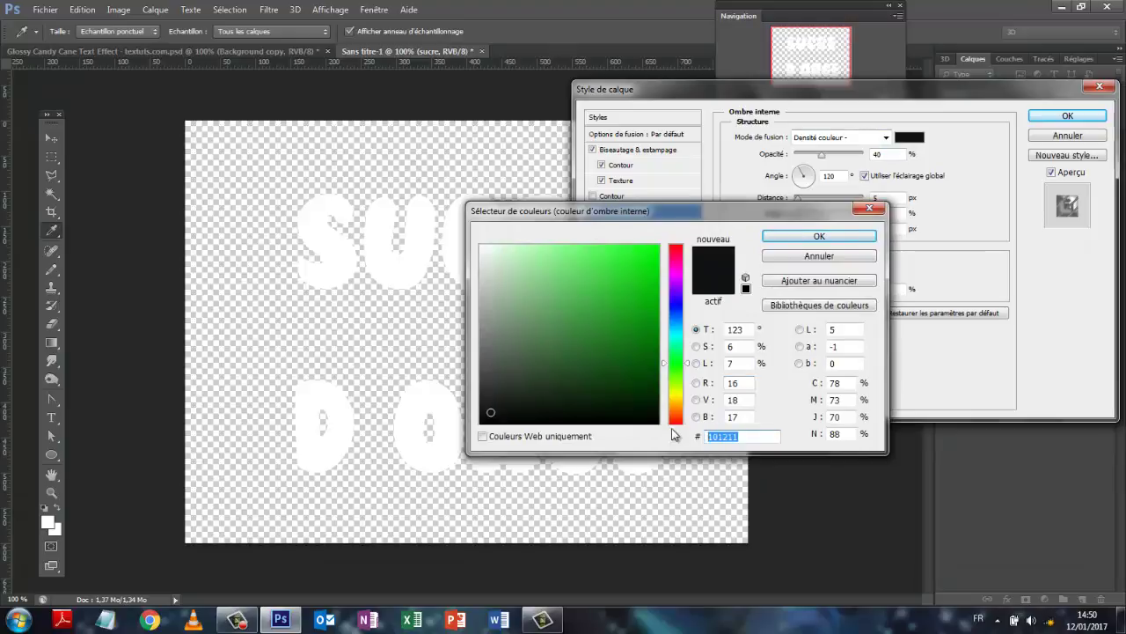
type("ffff")
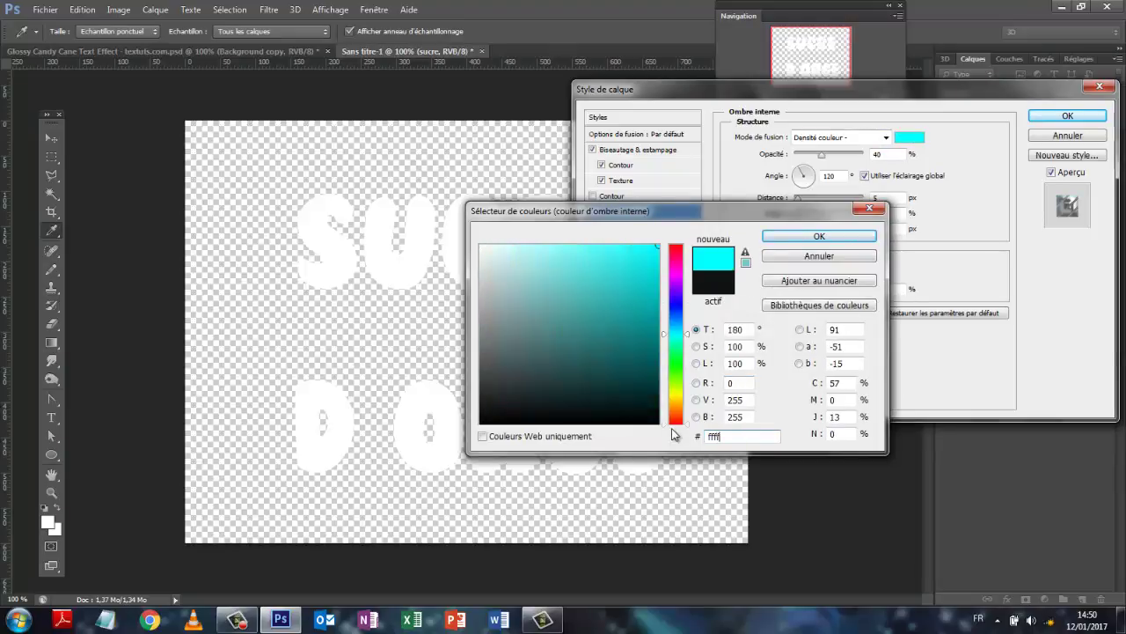
type("ff")
key("Return")
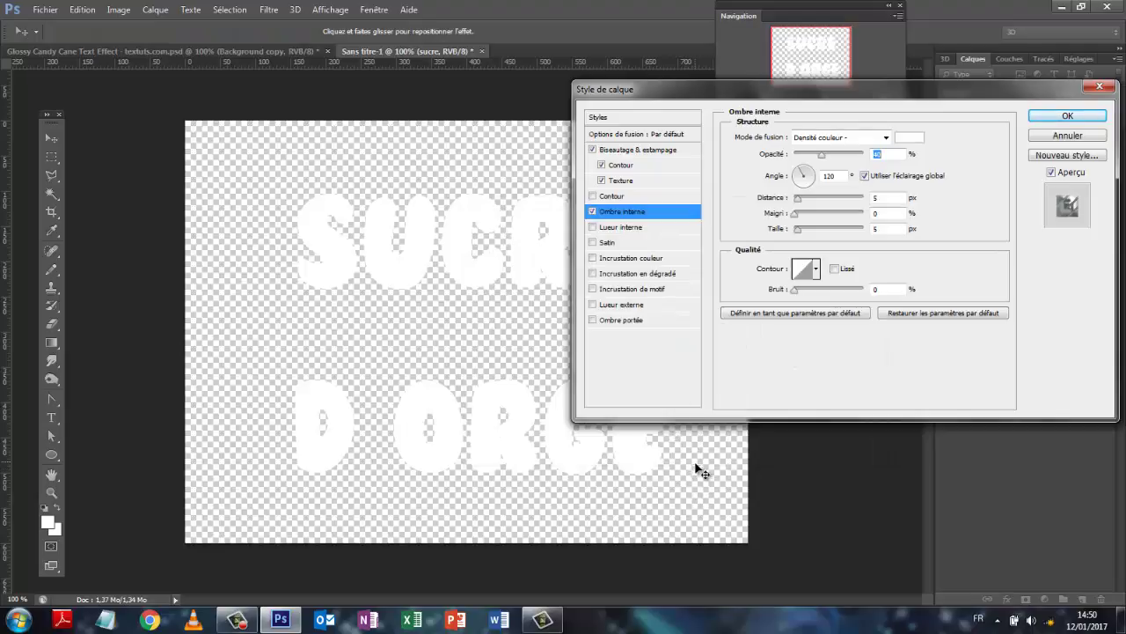
Enter -108° as the inner shadow's angle and turn off Utiliser l'éclairage global for this effect.
left_click(830, 175)
type("-108")
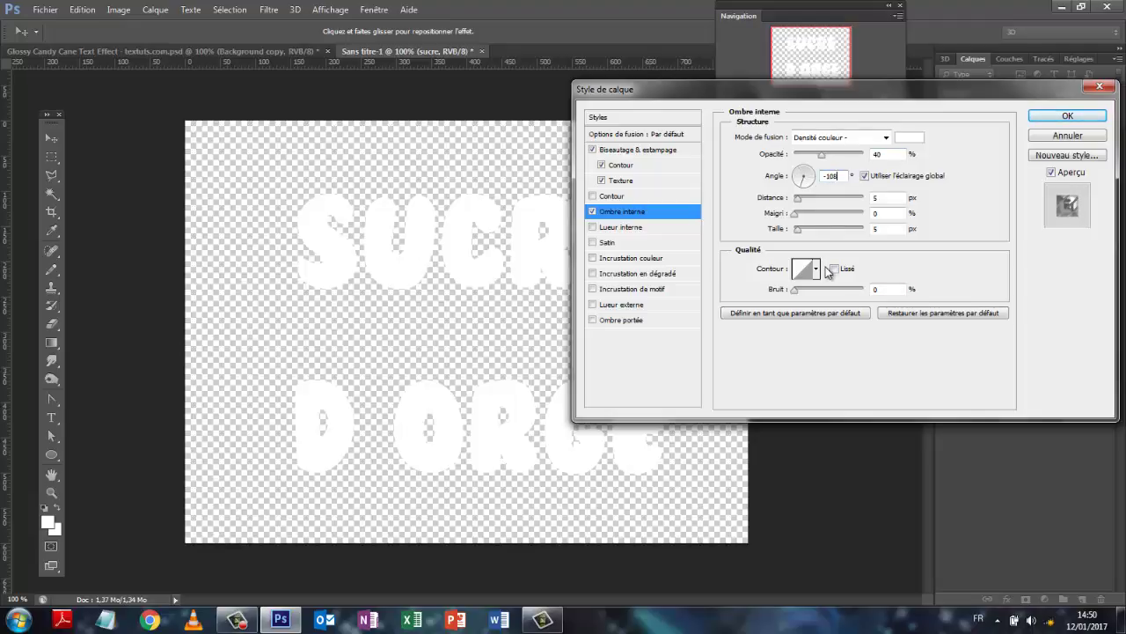
left_click(865, 177)
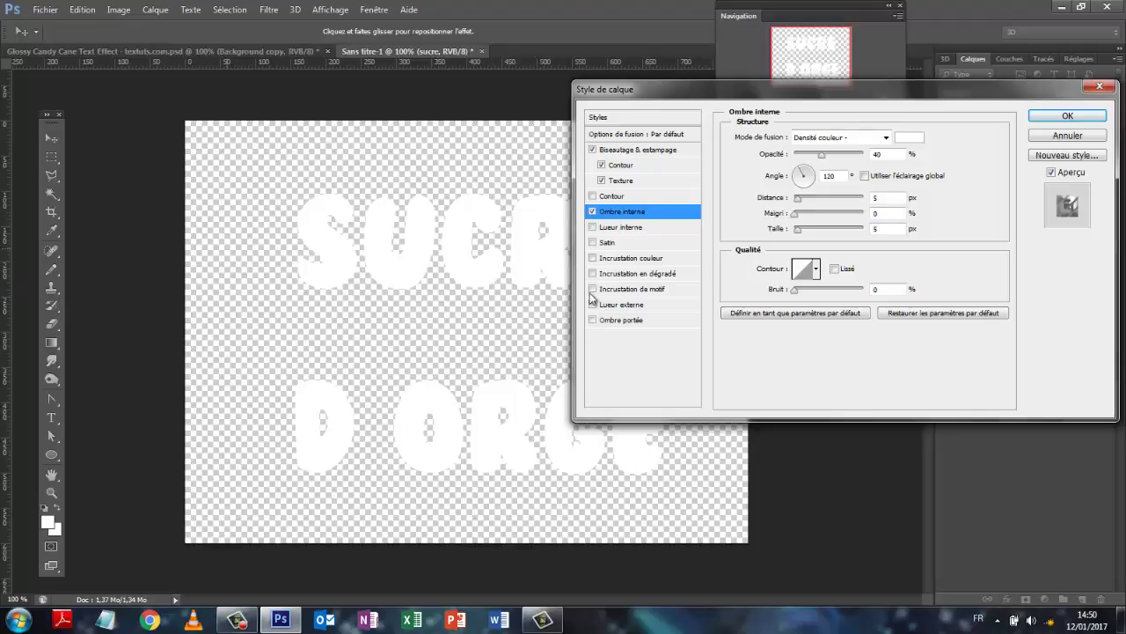
Enable the Lueur interne effect with the Densité couleur + blending mode at 61% opacity.
left_click(593, 227)
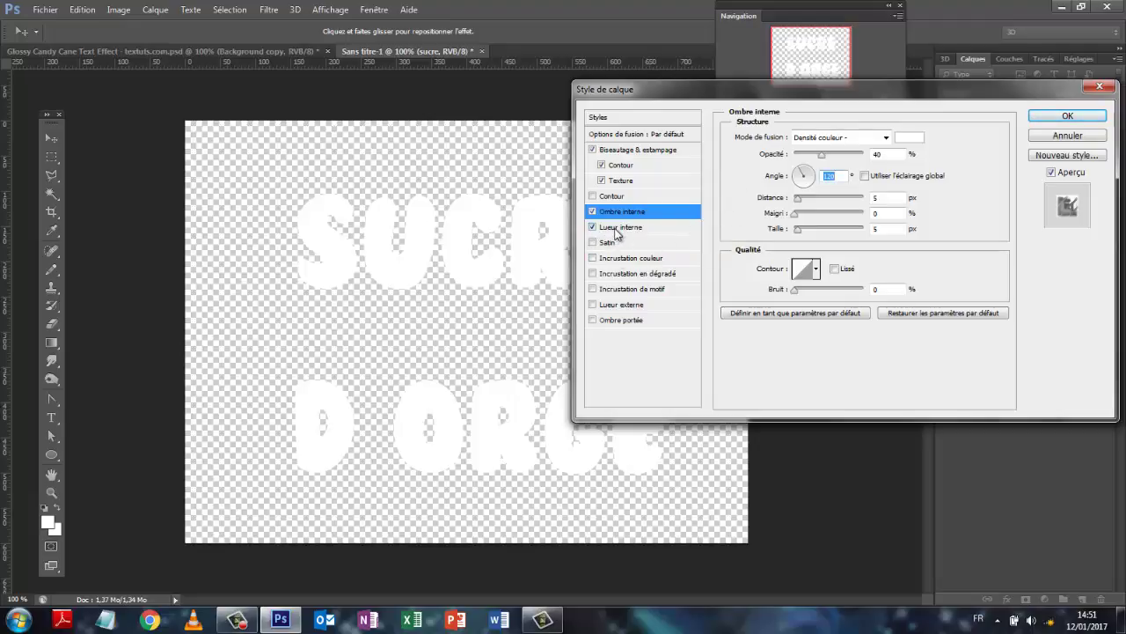
left_click(621, 227)
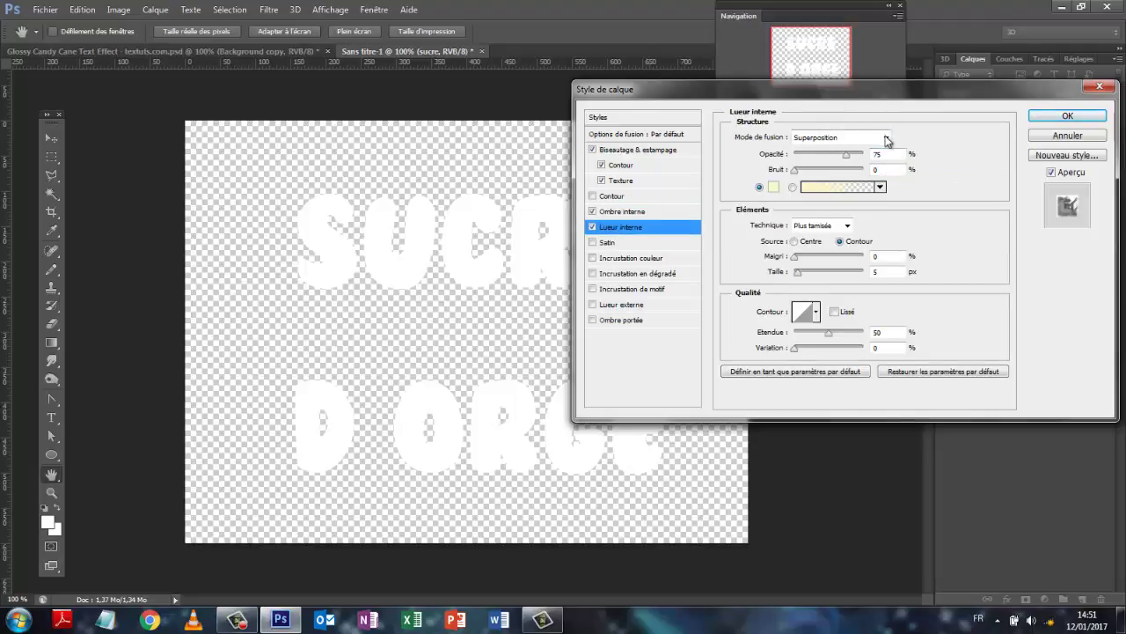
left_click(886, 138)
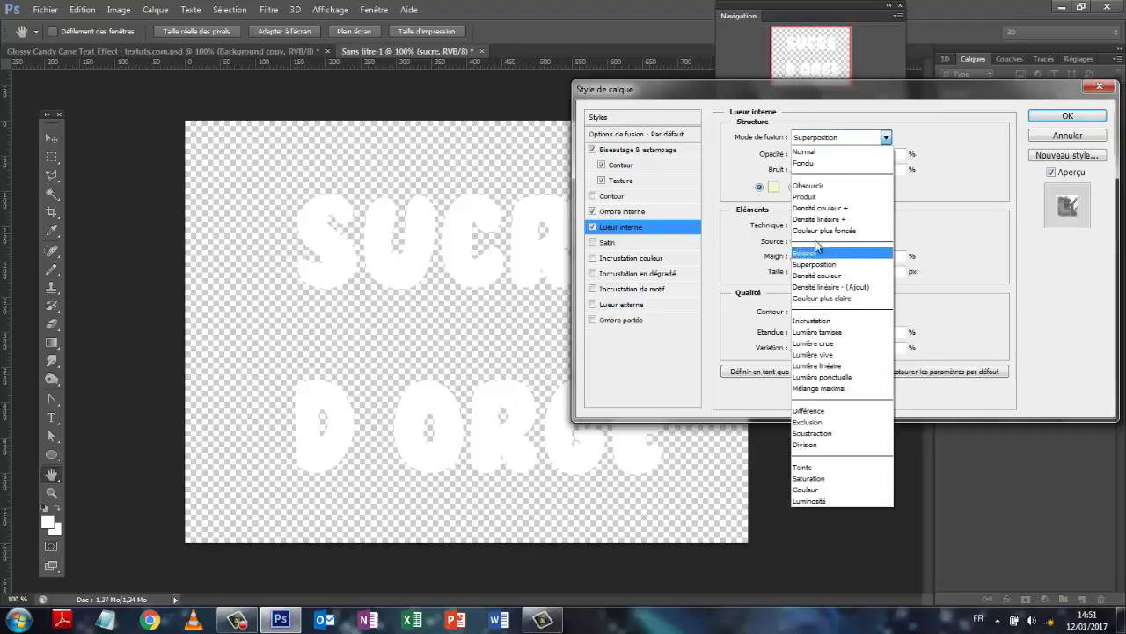
left_click(819, 198)
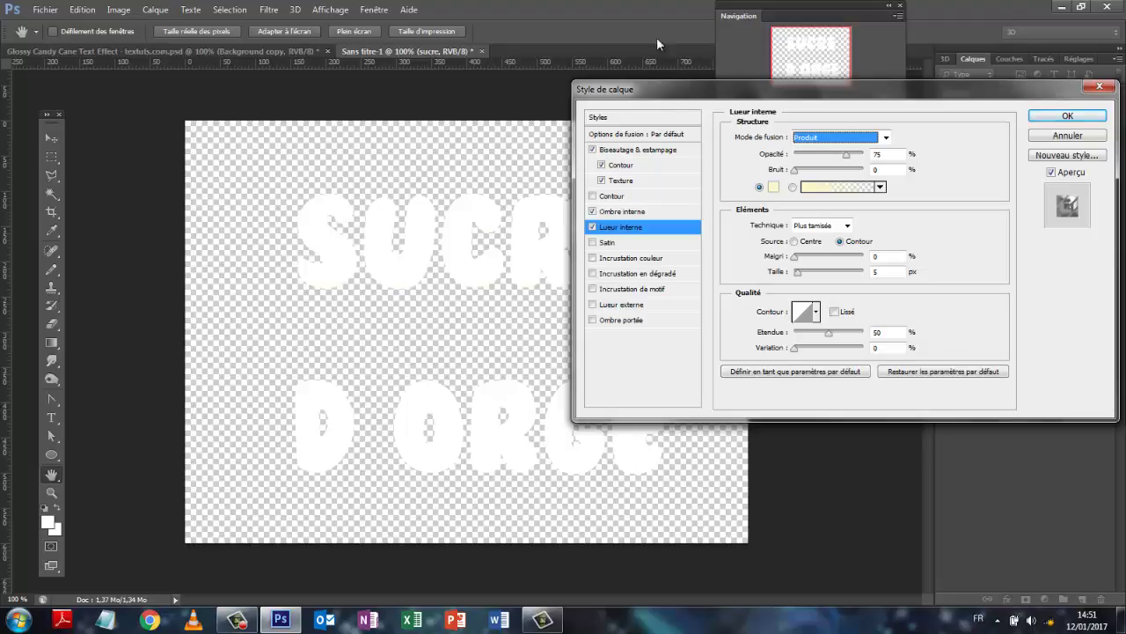
left_click(887, 138)
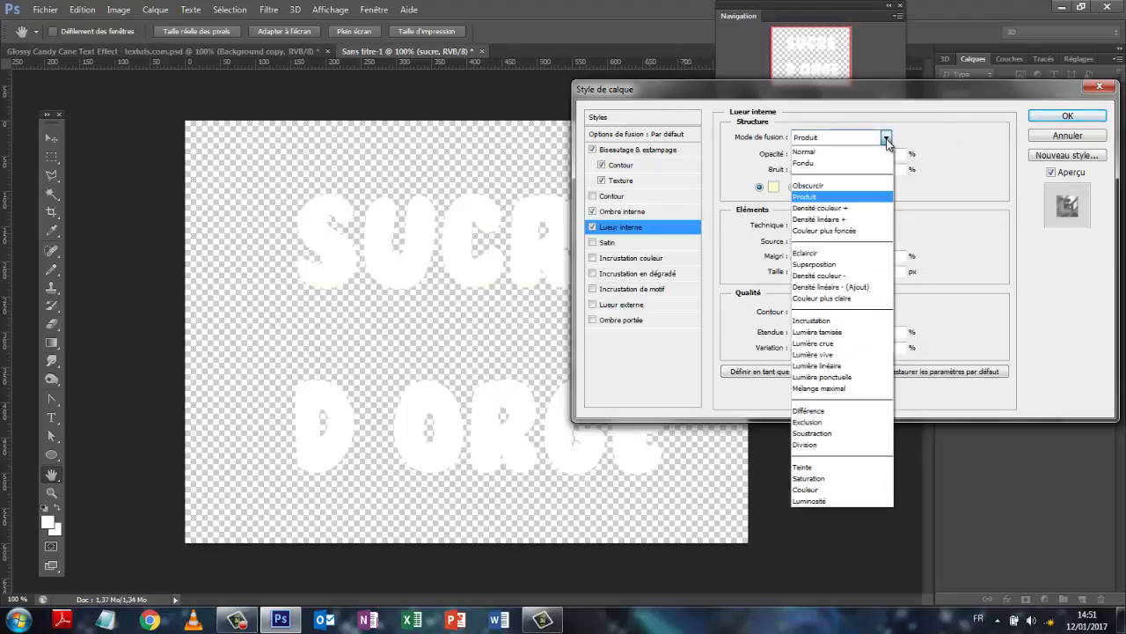
left_click(828, 209)
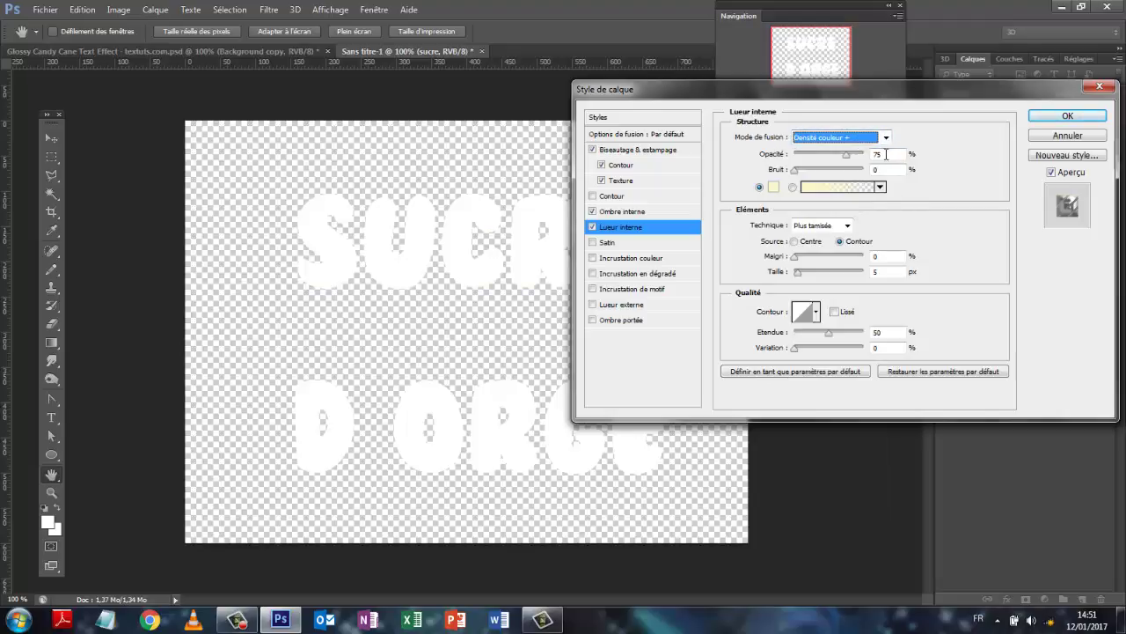
left_click(880, 154)
type("61")
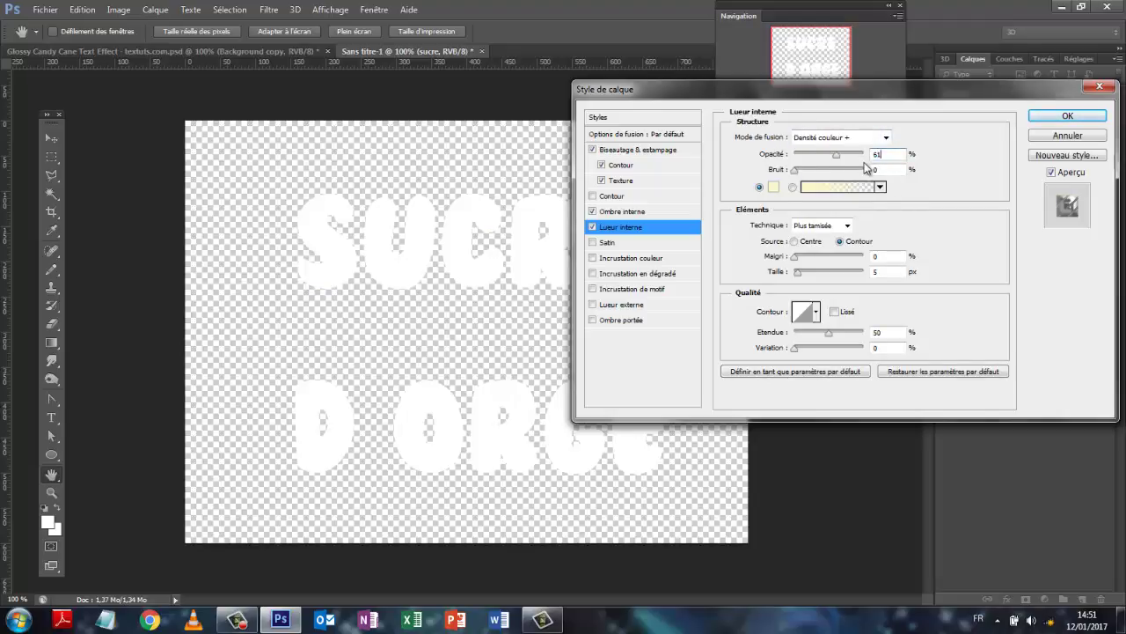
Switch the inner glow to a gradient fill and set the gradient's starting colour stop to #391c21.
left_click(793, 187)
left_click(820, 188)
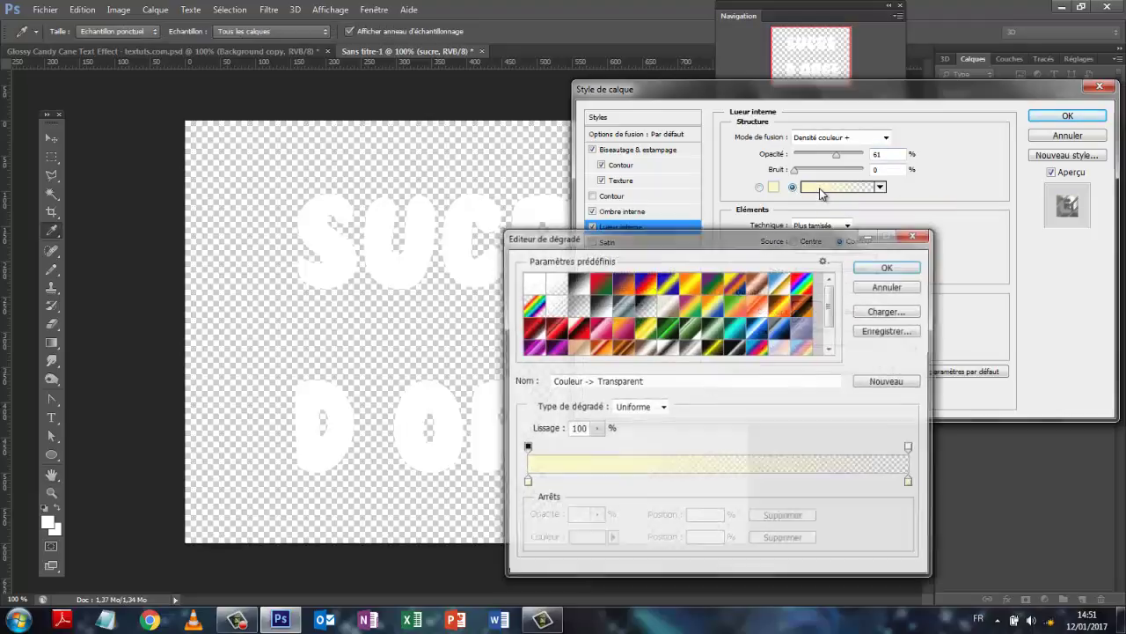
left_click(525, 484)
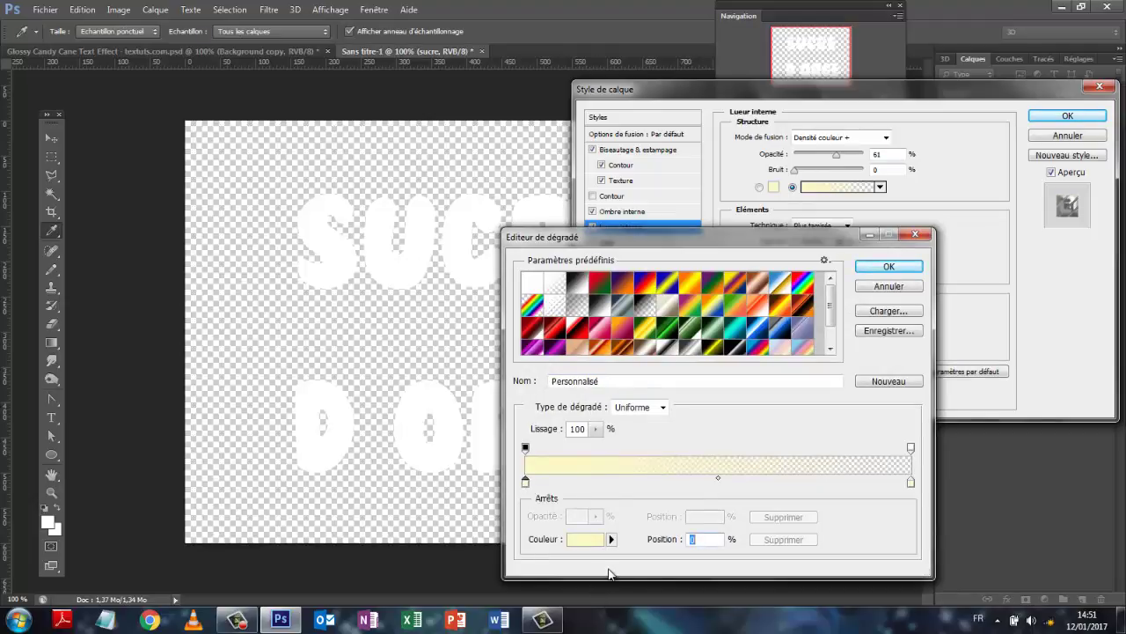
left_click(586, 546)
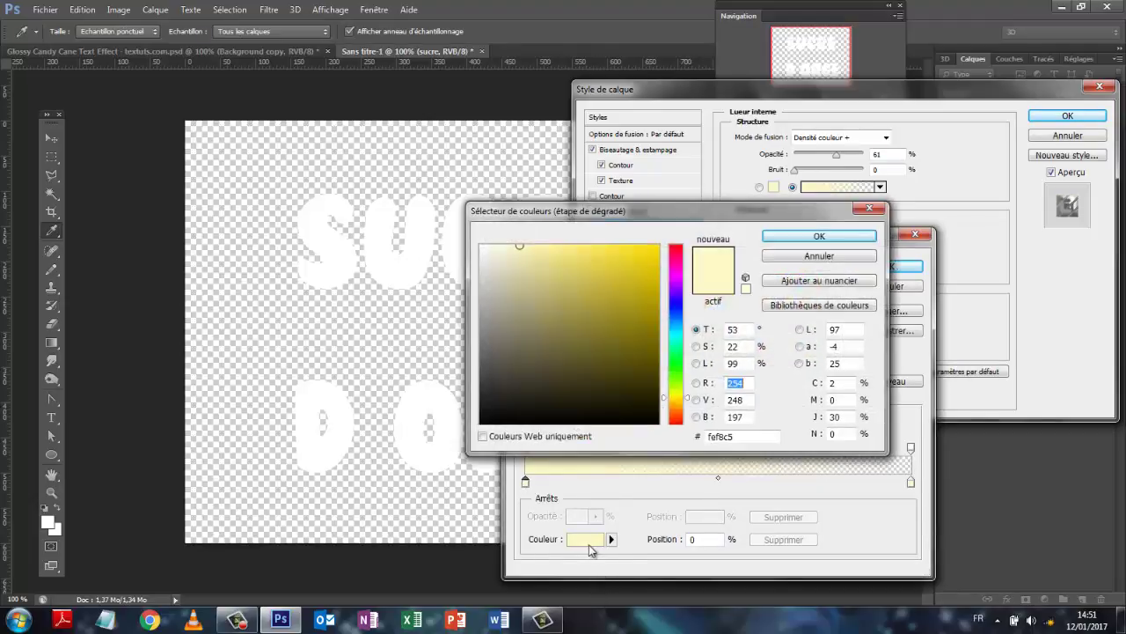
left_click(706, 438)
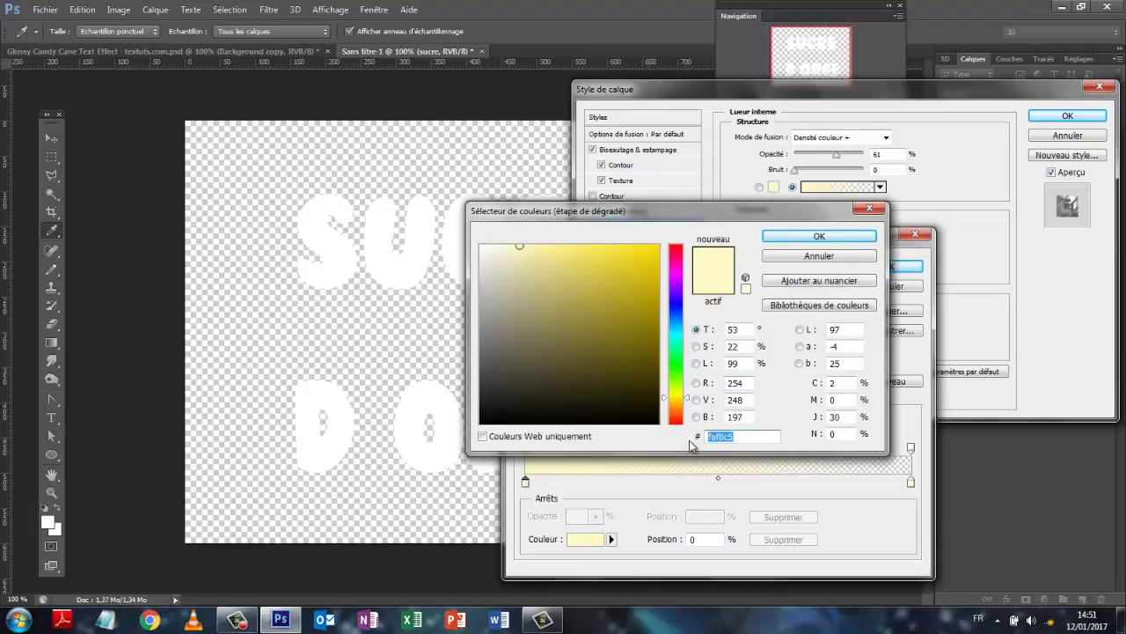
type("391")
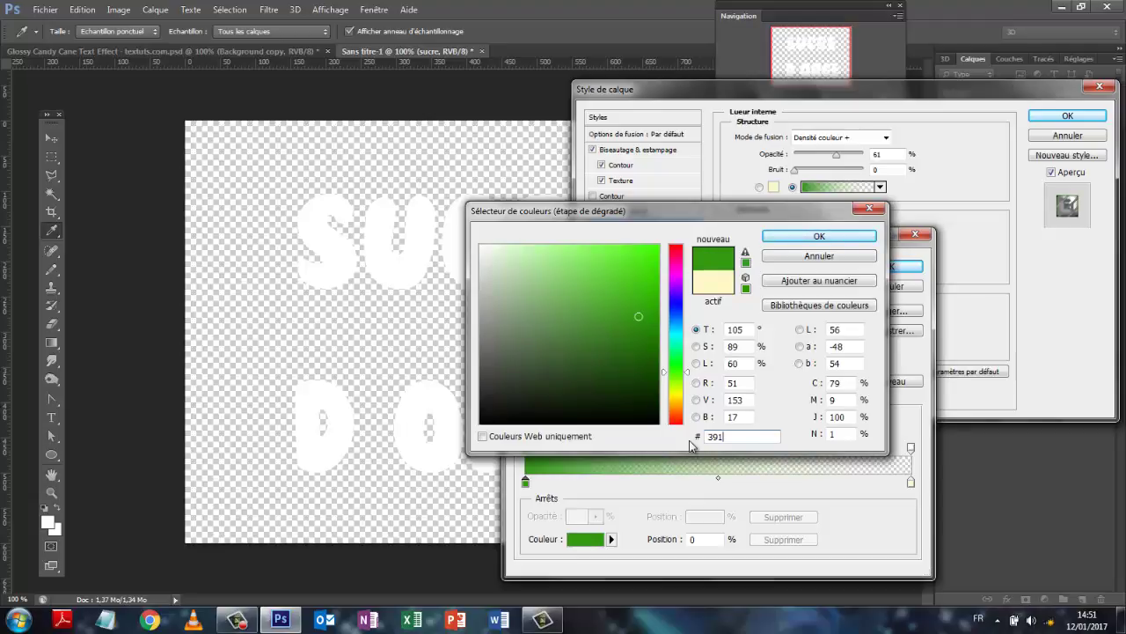
type("c21")
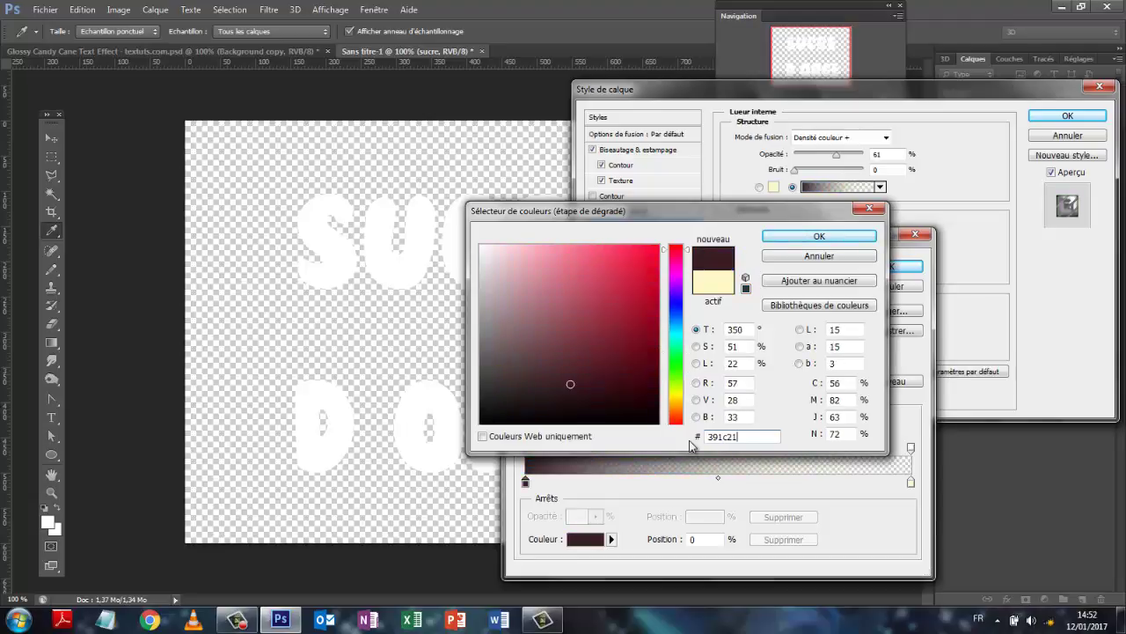
left_click(820, 236)
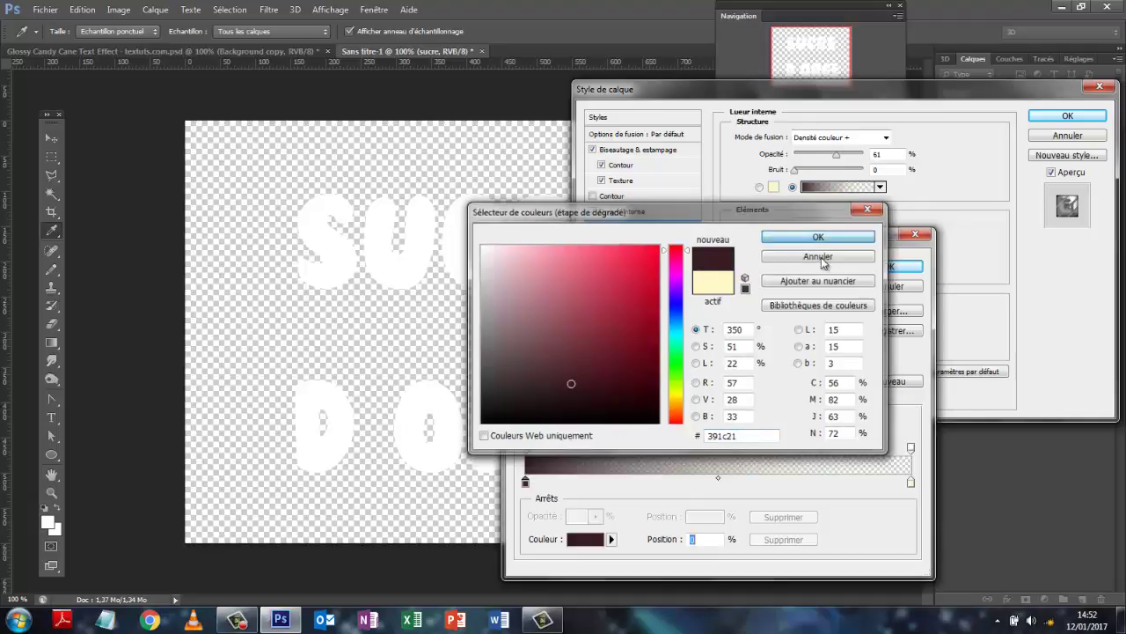
Set the ending colour stop of the inner glow's gradient to #f7efed and apply the gradient.
left_click(911, 482)
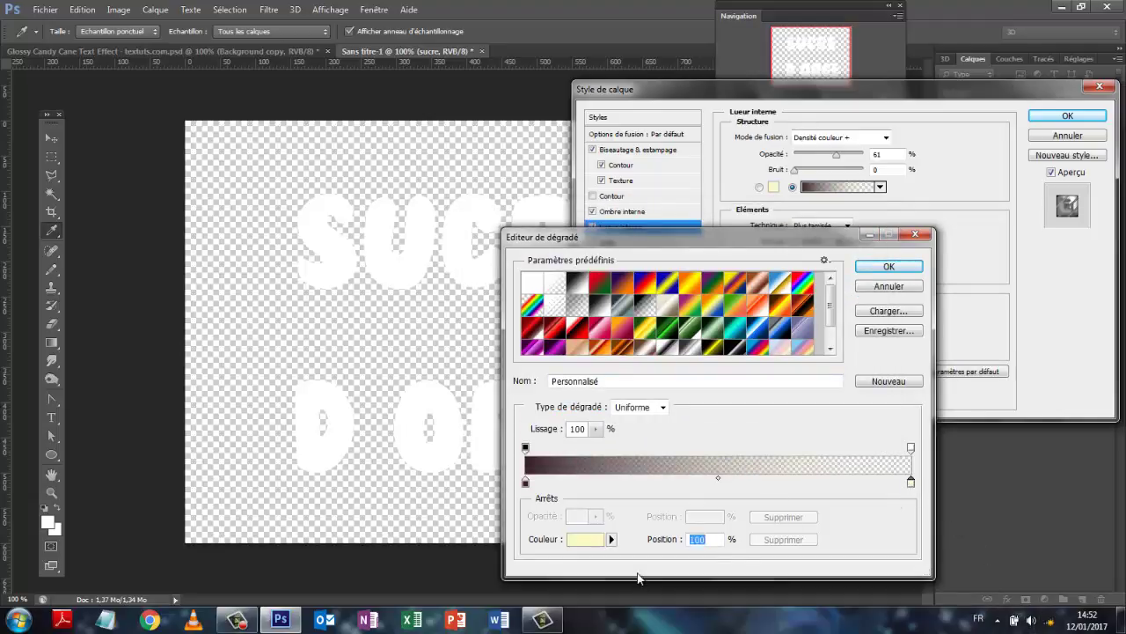
left_click(585, 539)
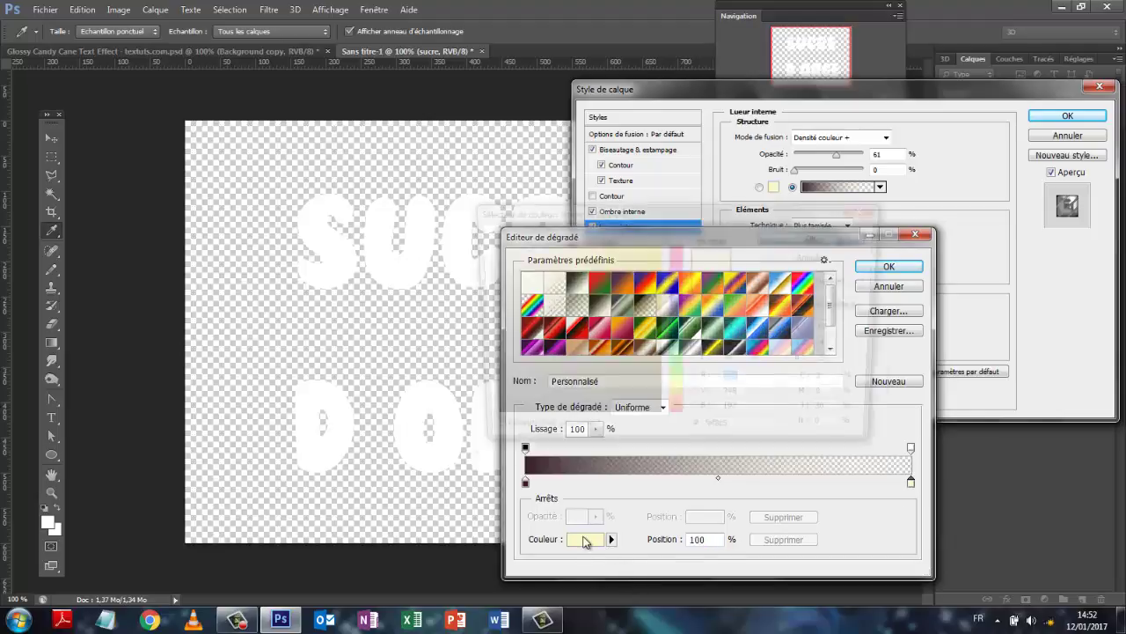
left_click_drag(759, 436, 673, 440)
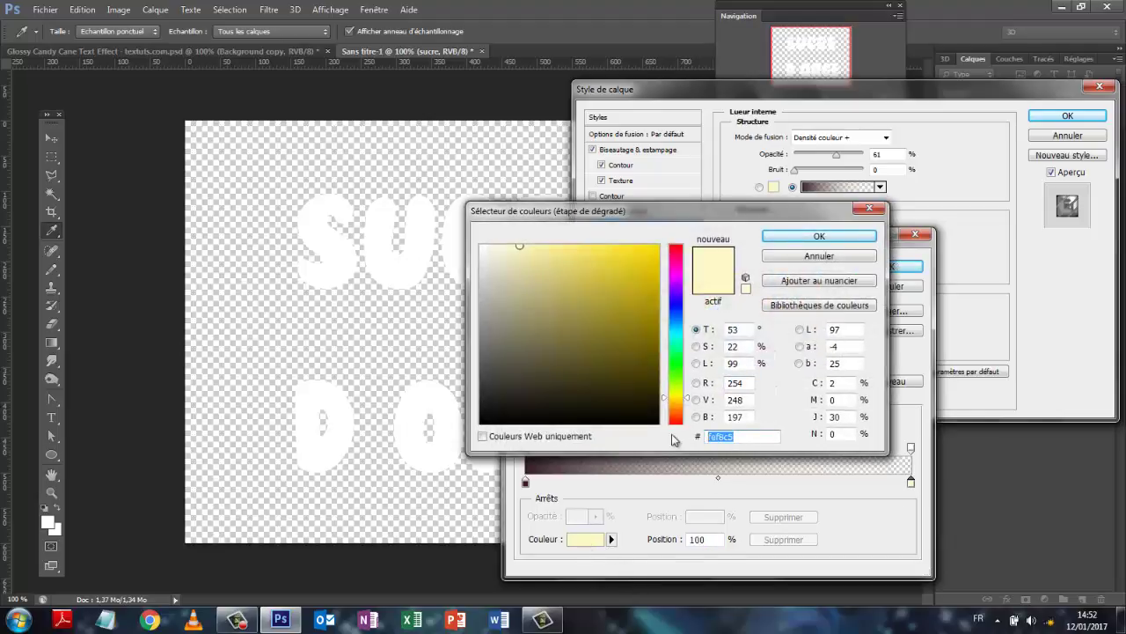
type("f7")
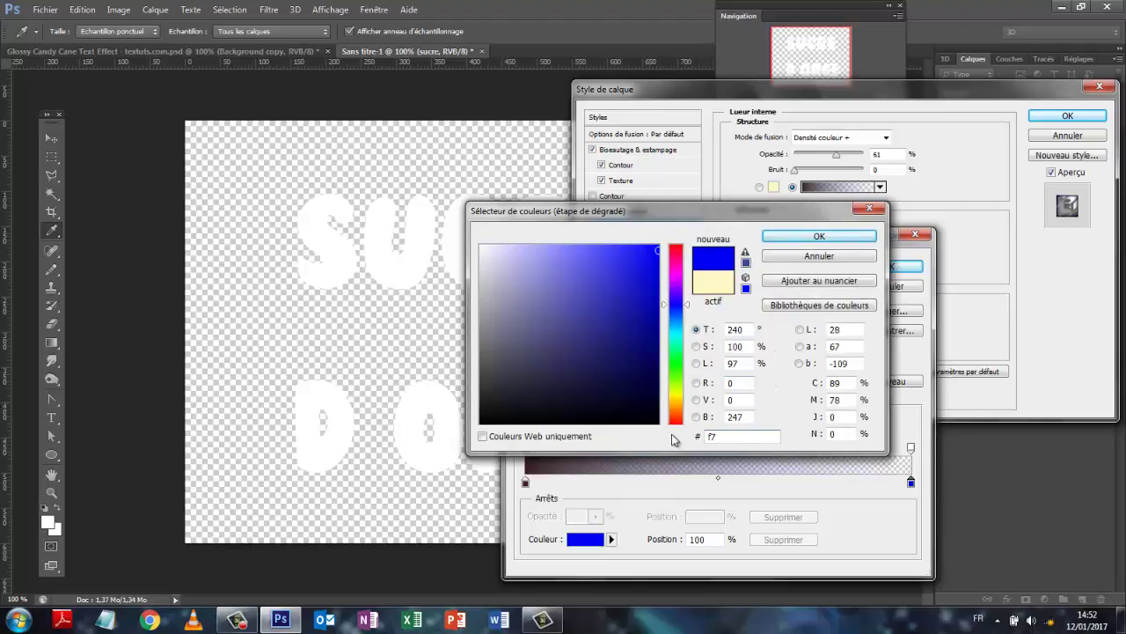
type("e")
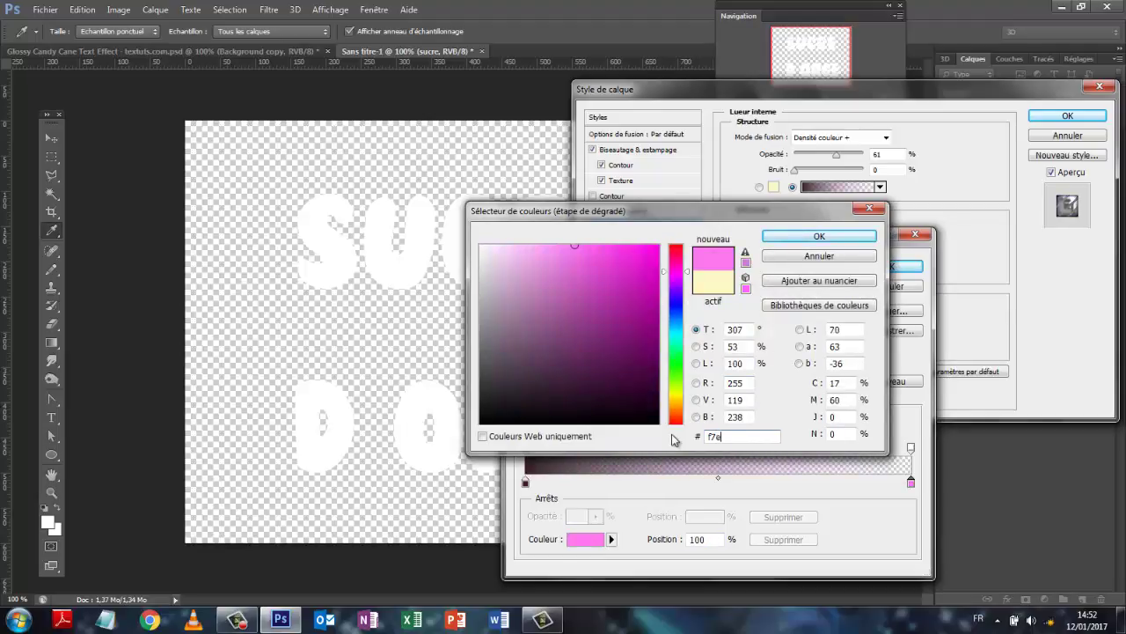
type("fed")
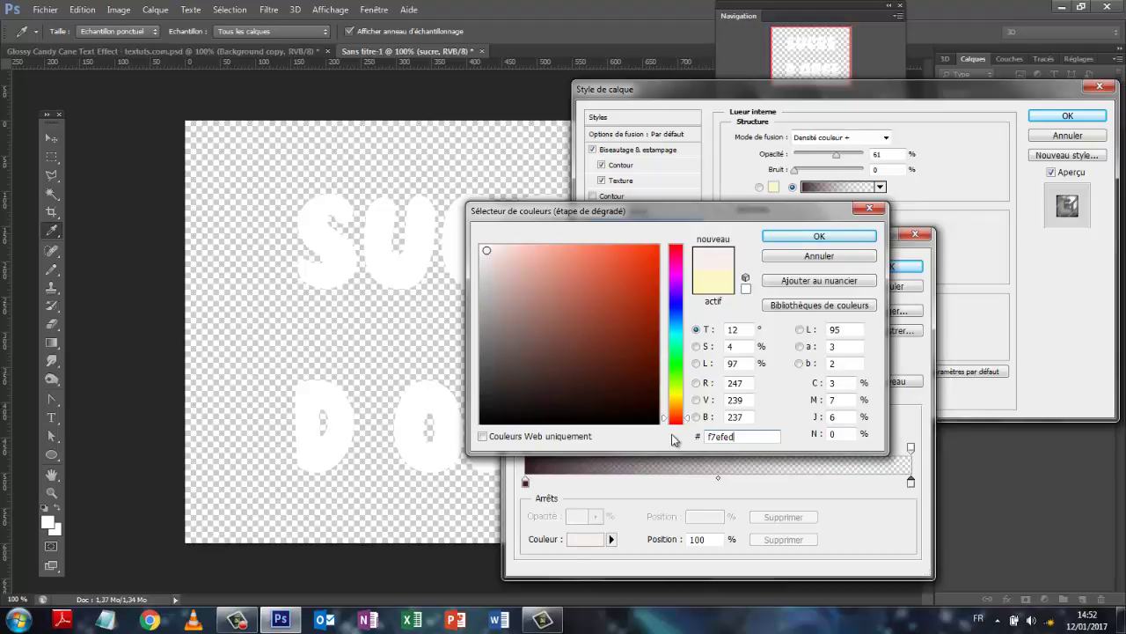
left_click(811, 238)
left_click(898, 266)
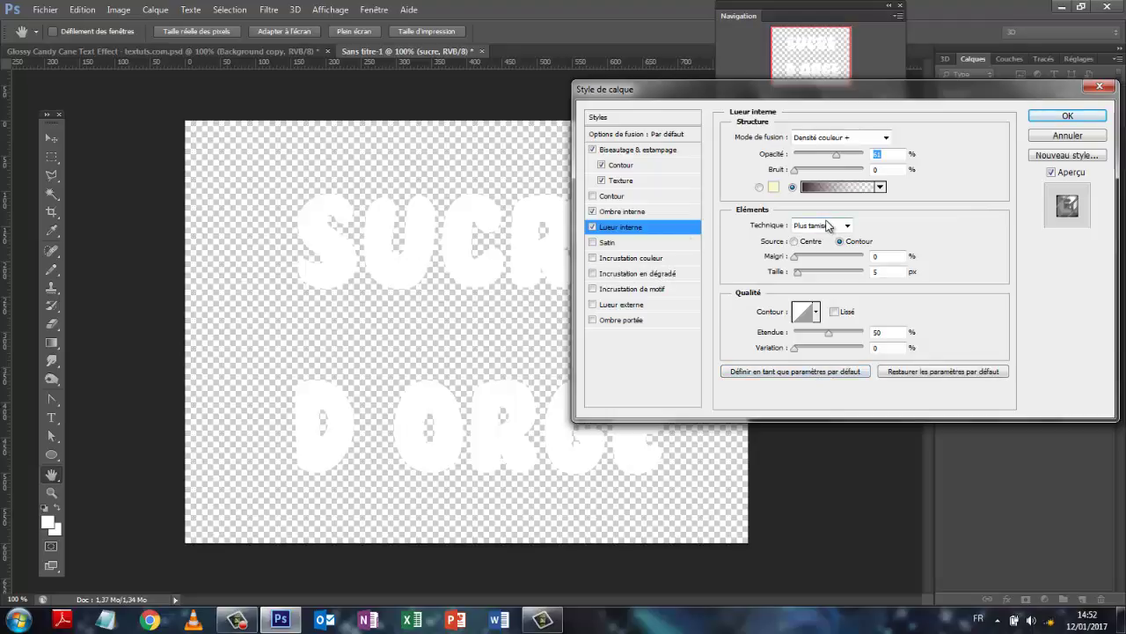
Enable the Satin effect and set its colour to #ffeae3.
left_click(593, 242)
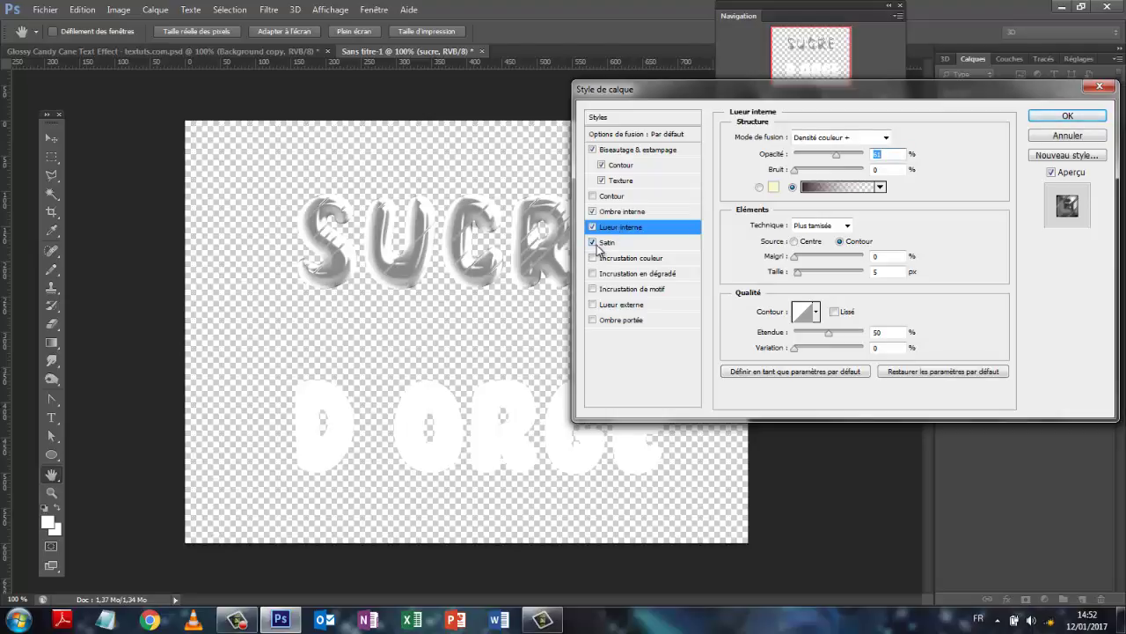
left_click(606, 246)
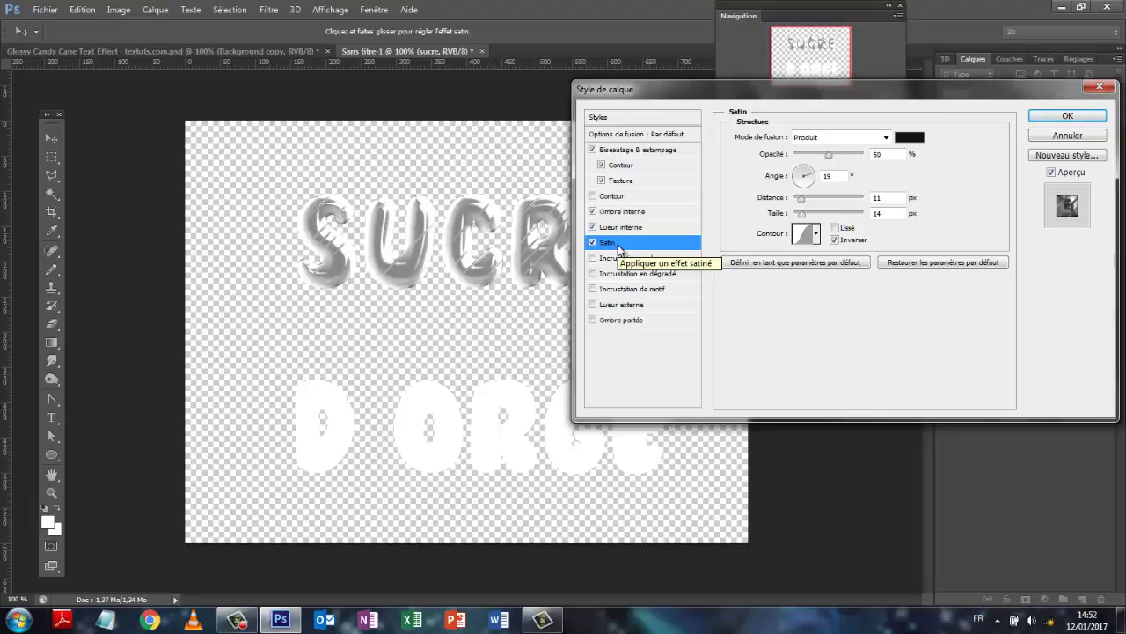
left_click(909, 139)
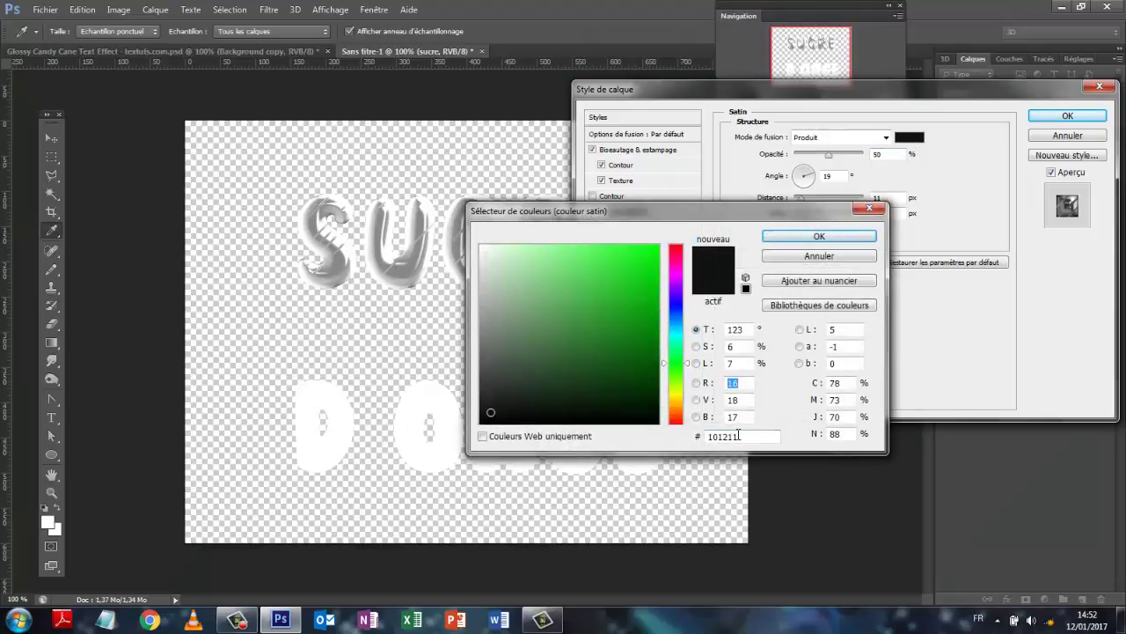
double_click(708, 438)
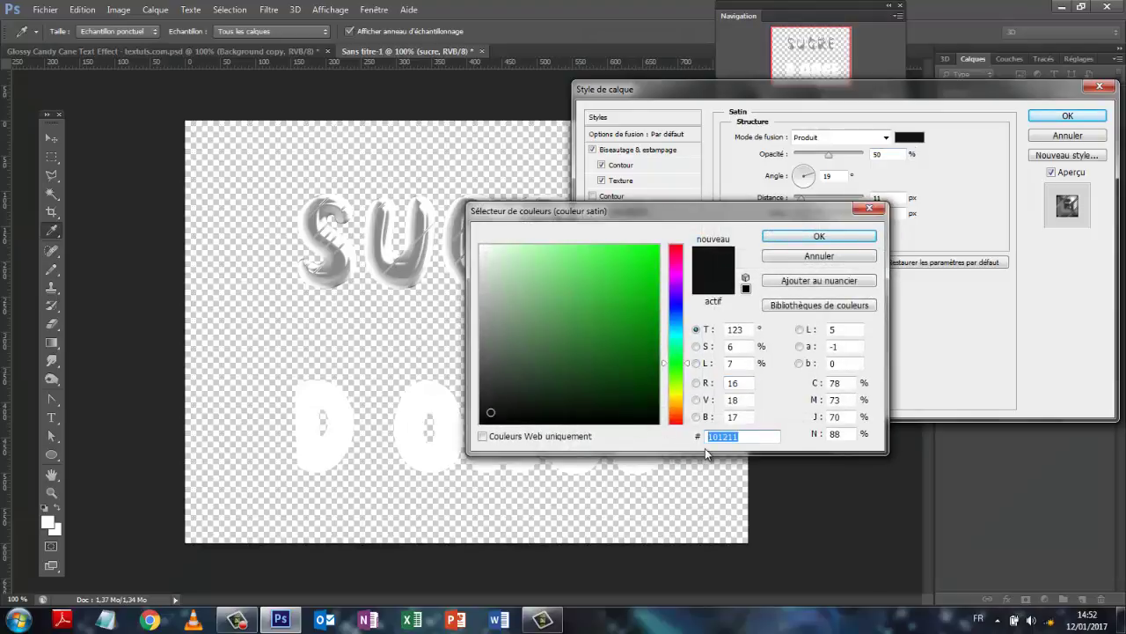
type("ff")
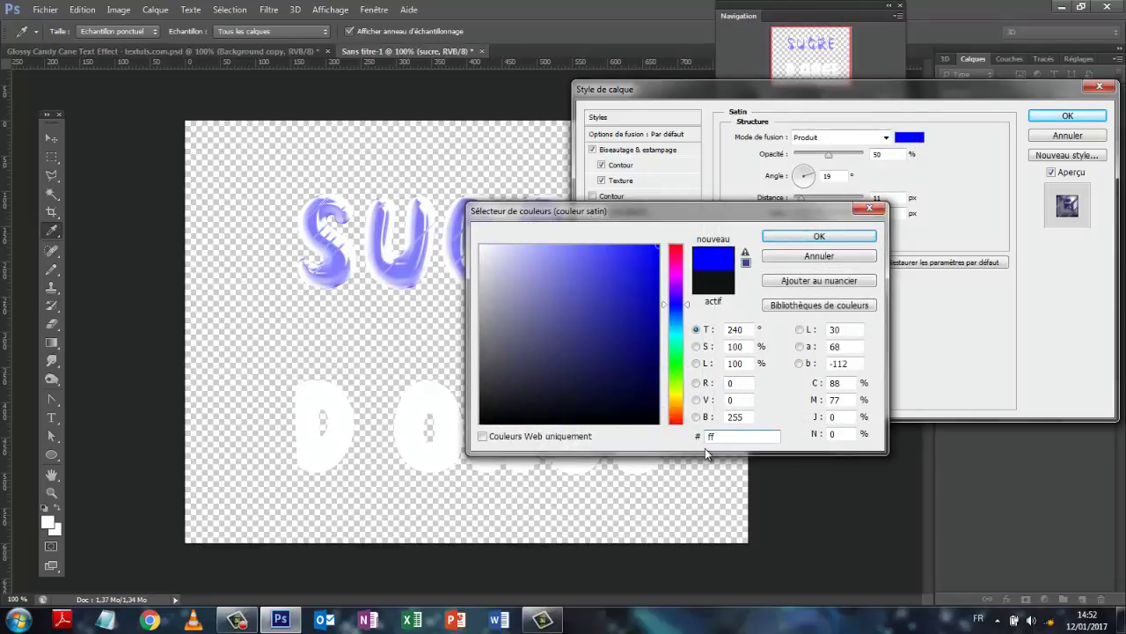
type("ea")
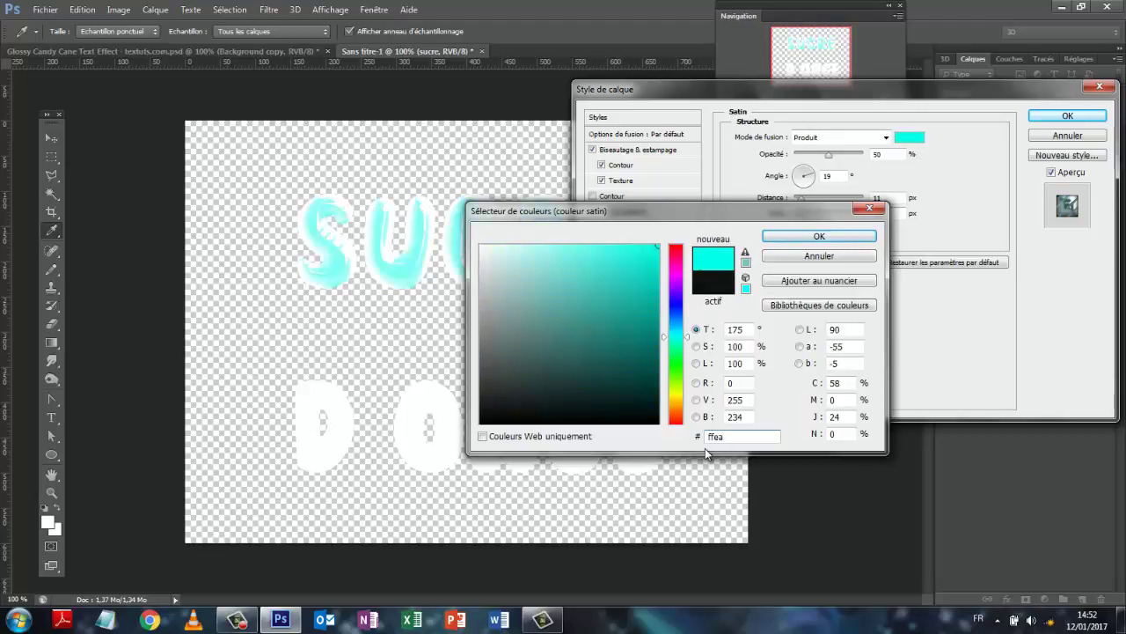
type("e3")
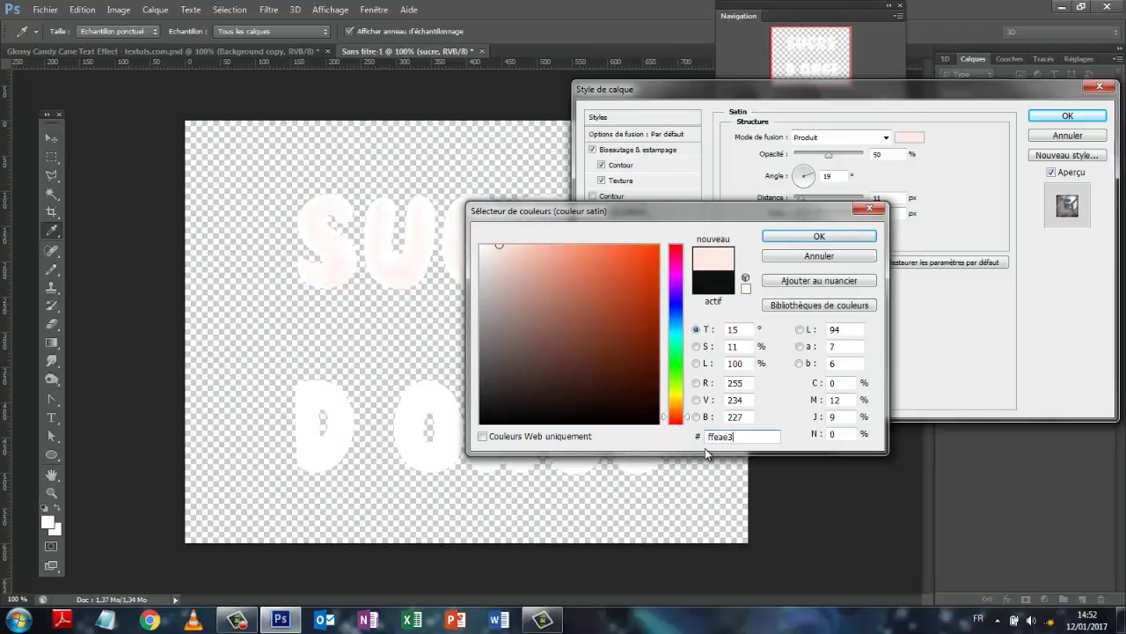
left_click(819, 236)
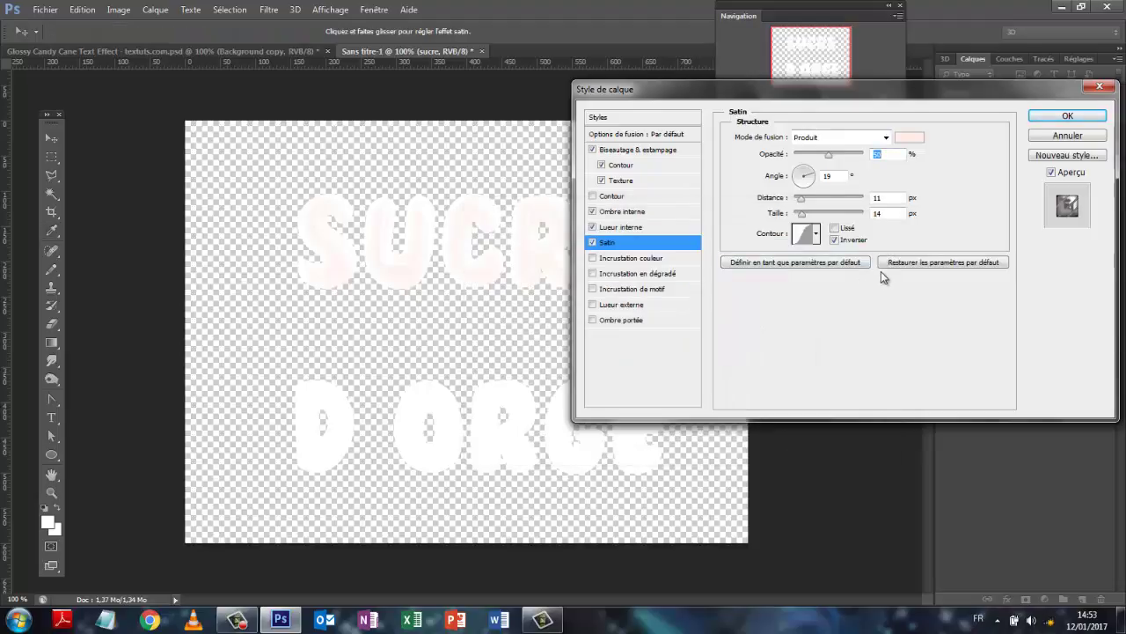
Set the satin effect's angle to 60°, its distance to 6 px and its size to 5 px.
double_click(831, 175)
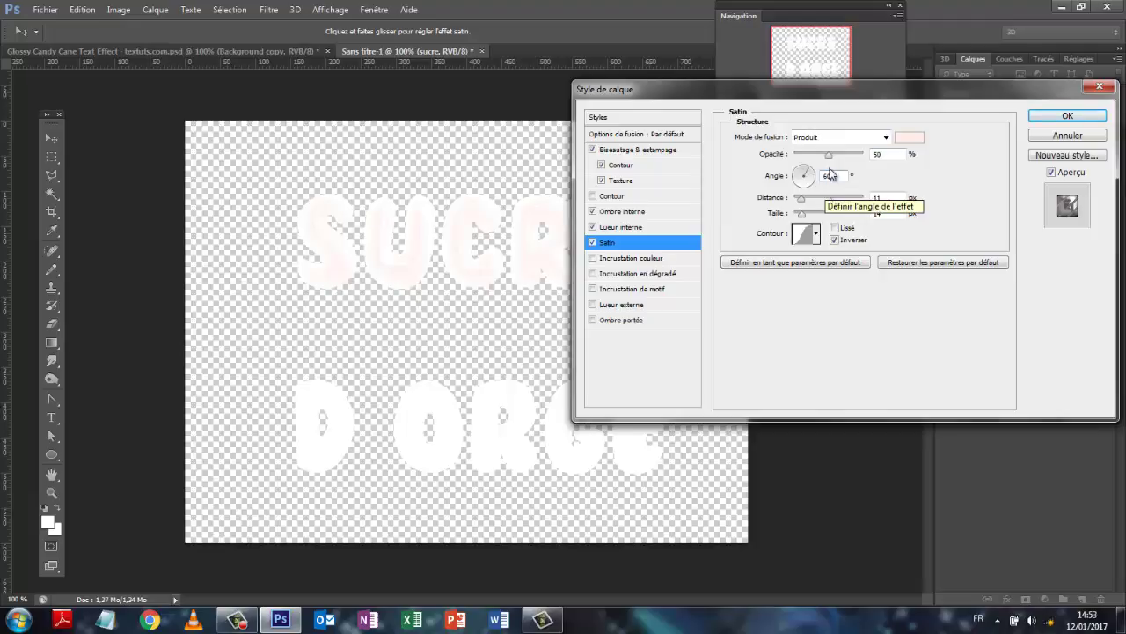
double_click(886, 196)
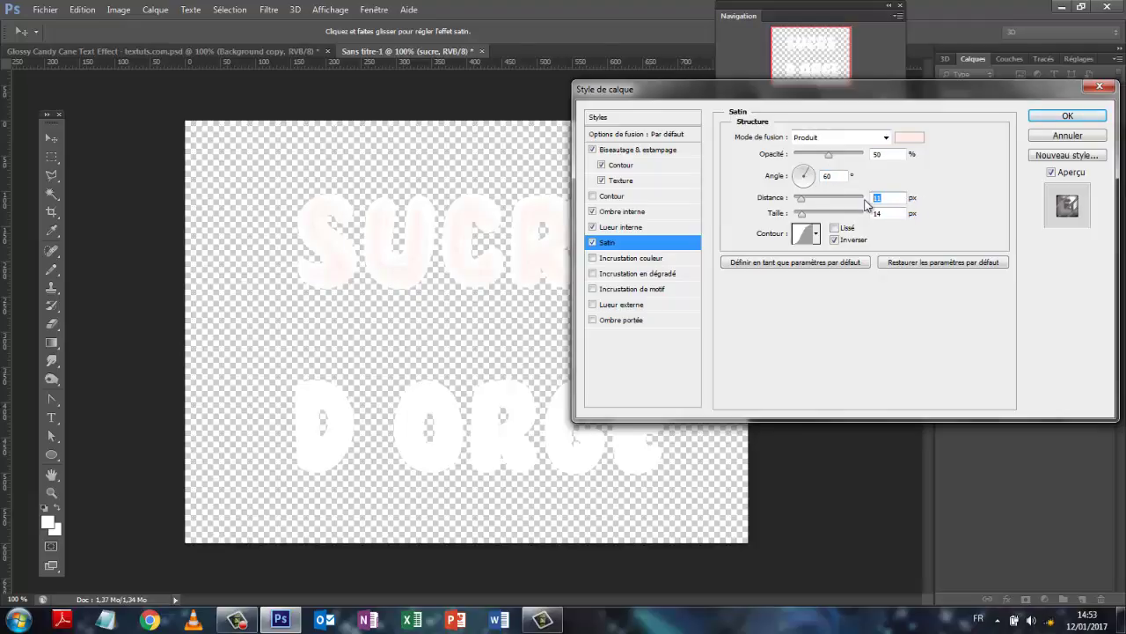
type("6")
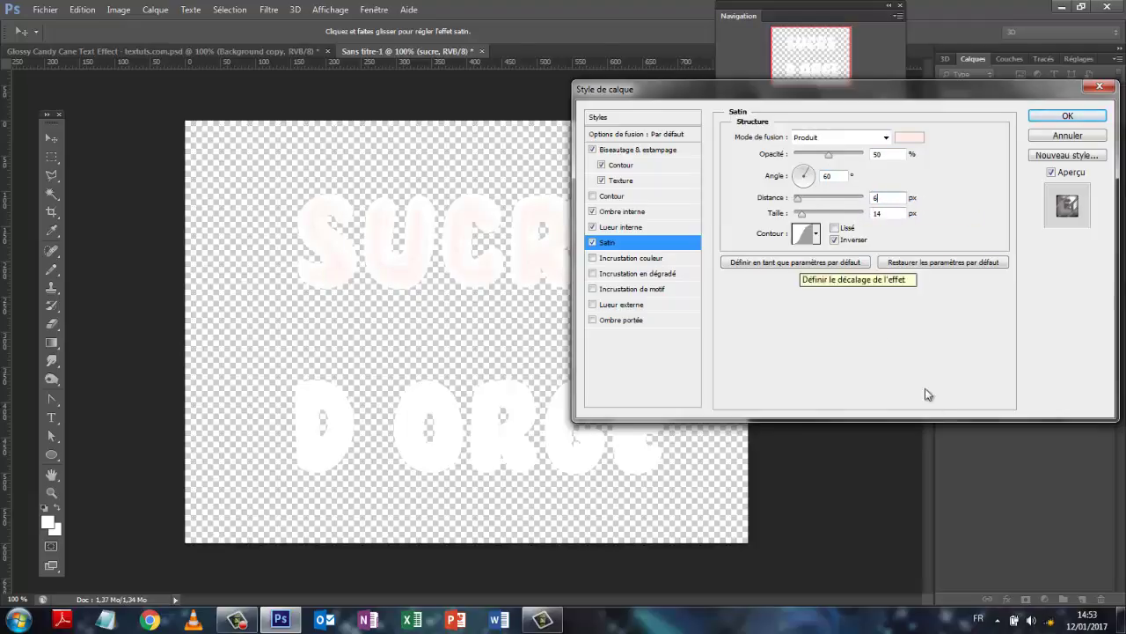
double_click(879, 213)
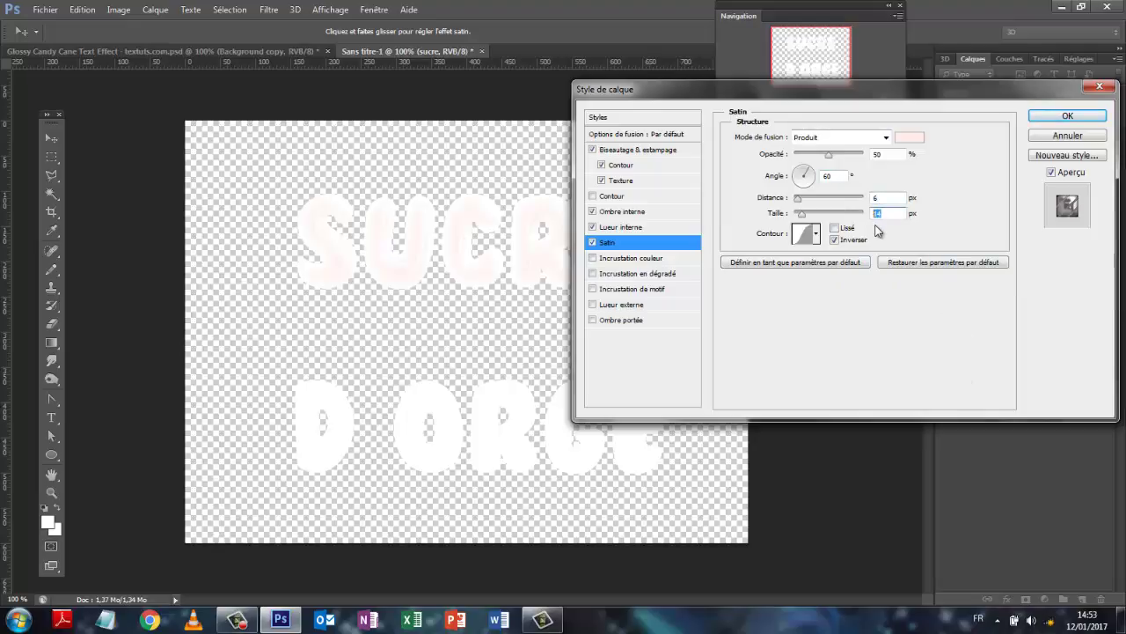
type("5")
Change the satin effect's contour to the Linéaire preset.
left_click(808, 237)
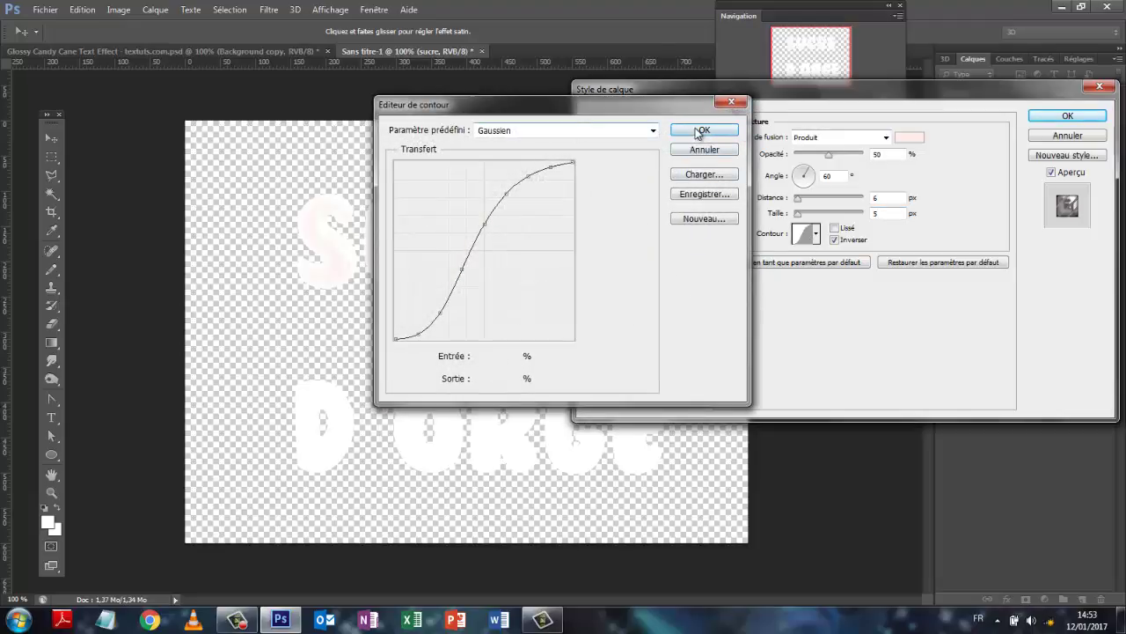
left_click(730, 102)
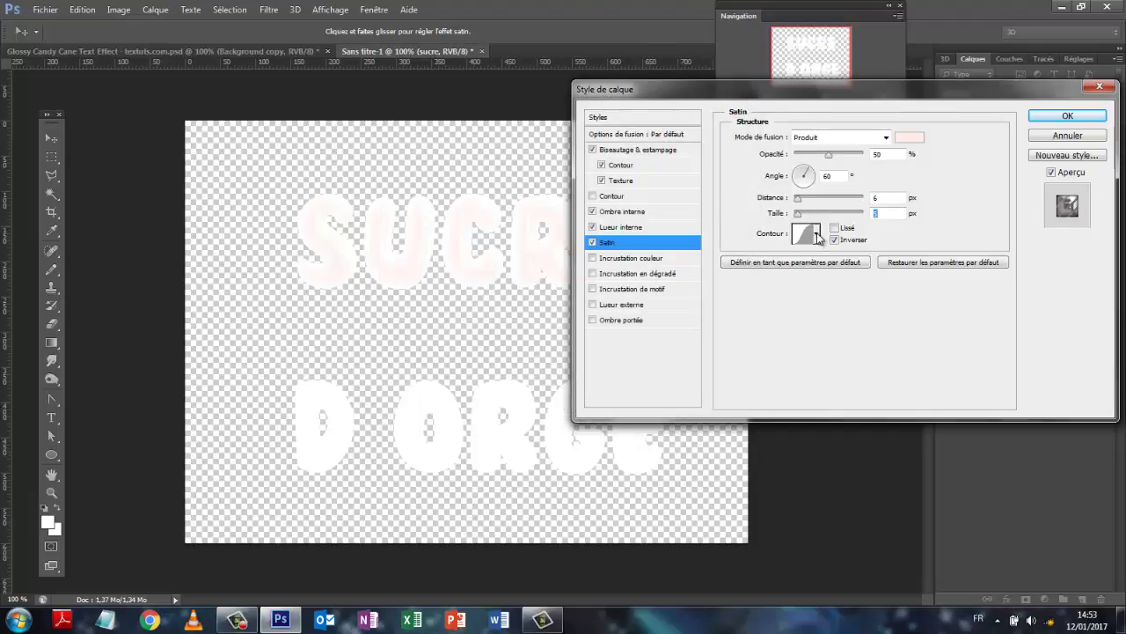
left_click(817, 235)
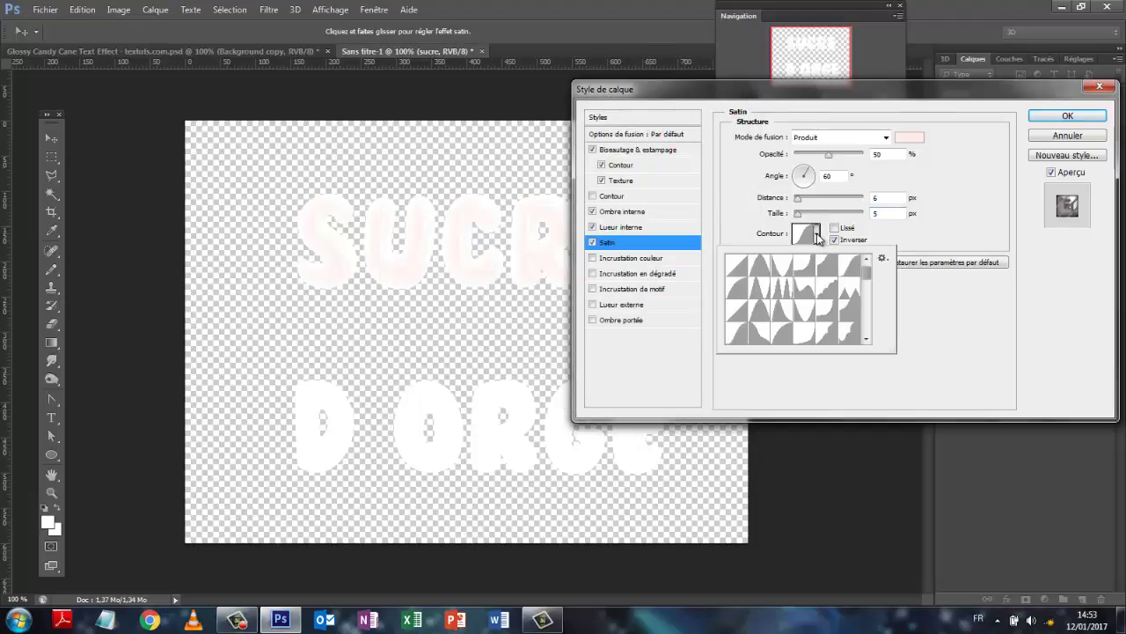
left_click(737, 269)
left_click(996, 345)
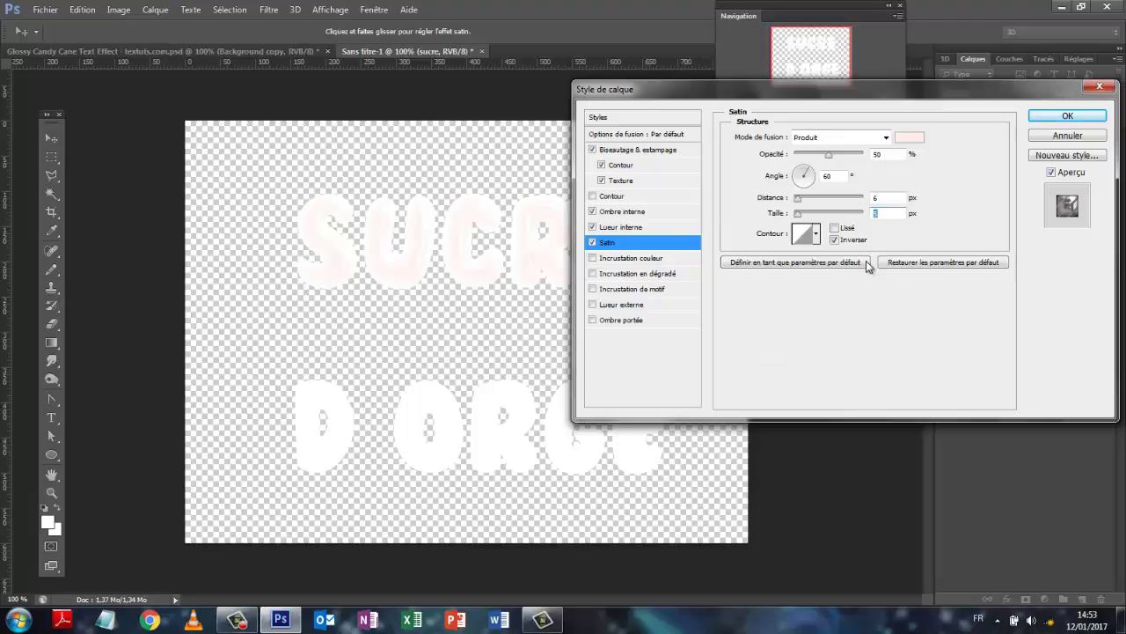
left_click(812, 239)
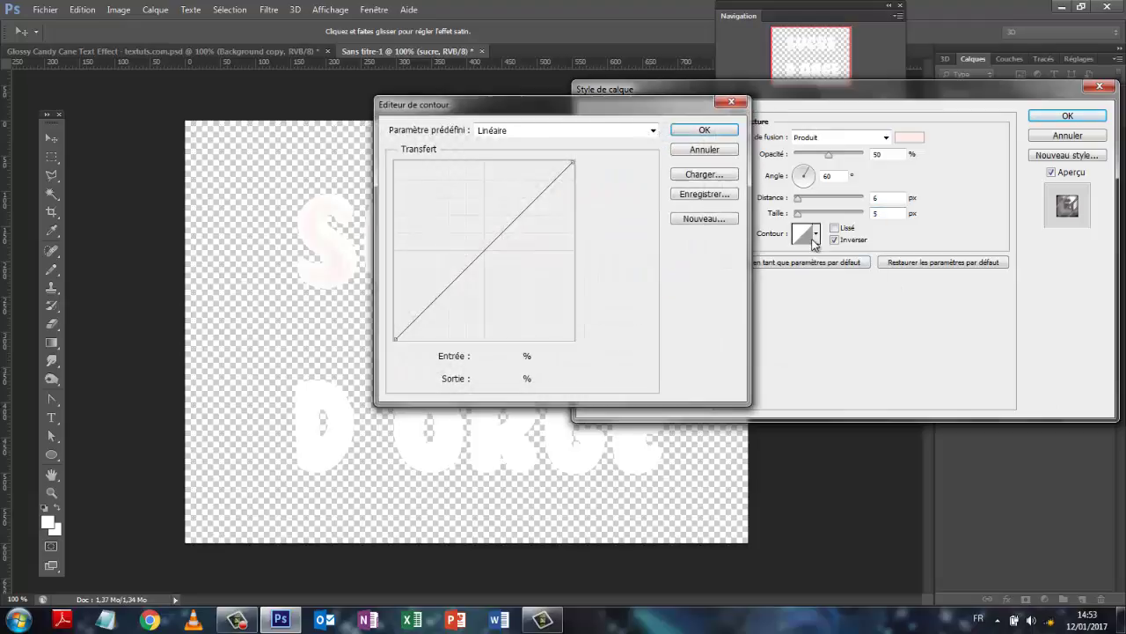
left_click(688, 134)
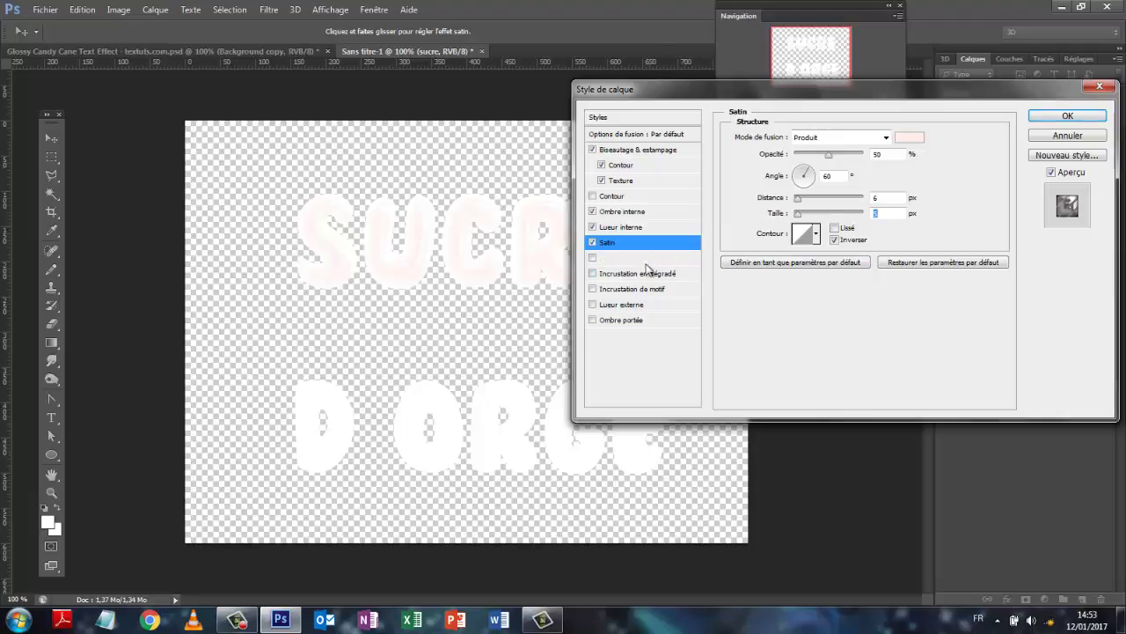
Enable the Incrustation couleur effect and set its blending mode to Produit.
left_click(593, 258)
left_click(619, 260)
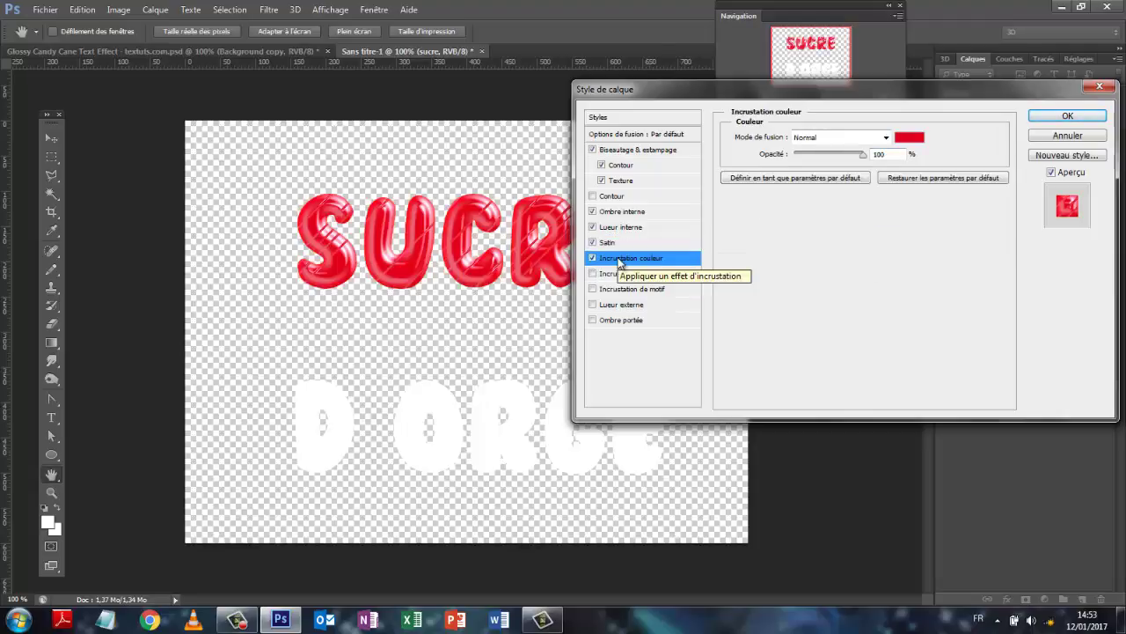
left_click(885, 139)
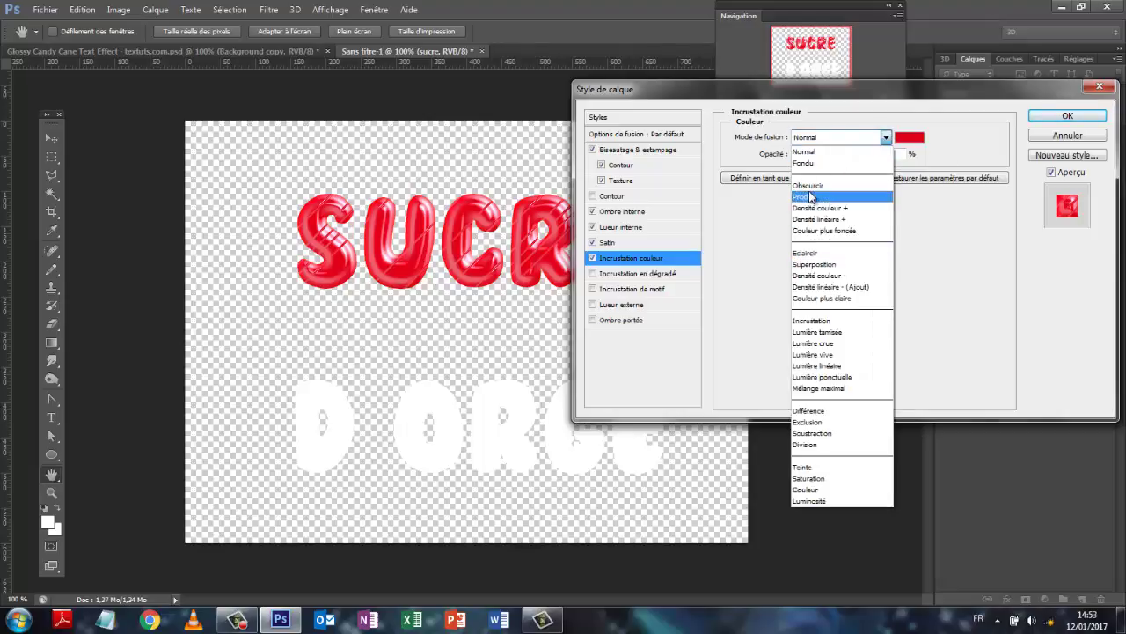
left_click(810, 196)
Set the colour overlay's colour to #e0dadb.
left_click(910, 137)
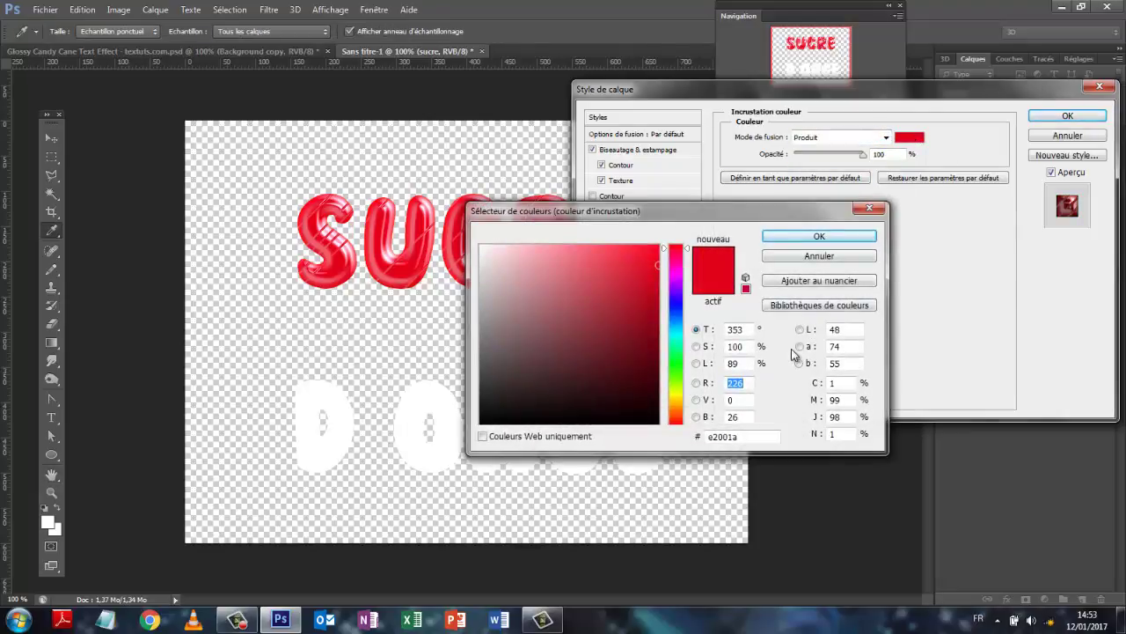
left_click_drag(762, 436, 691, 435)
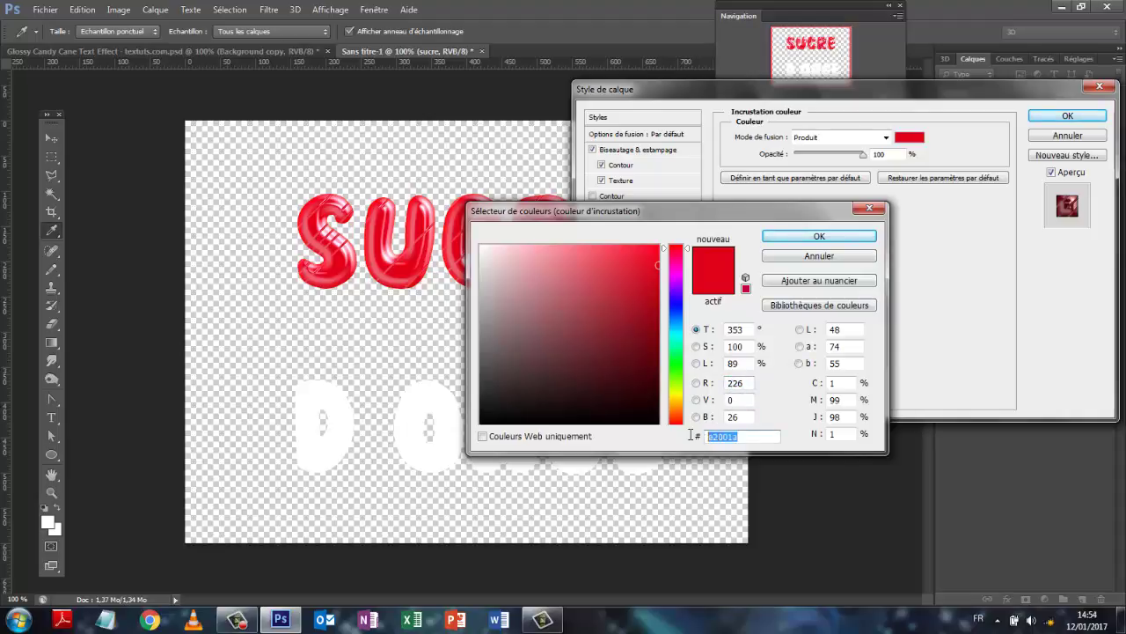
type("e")
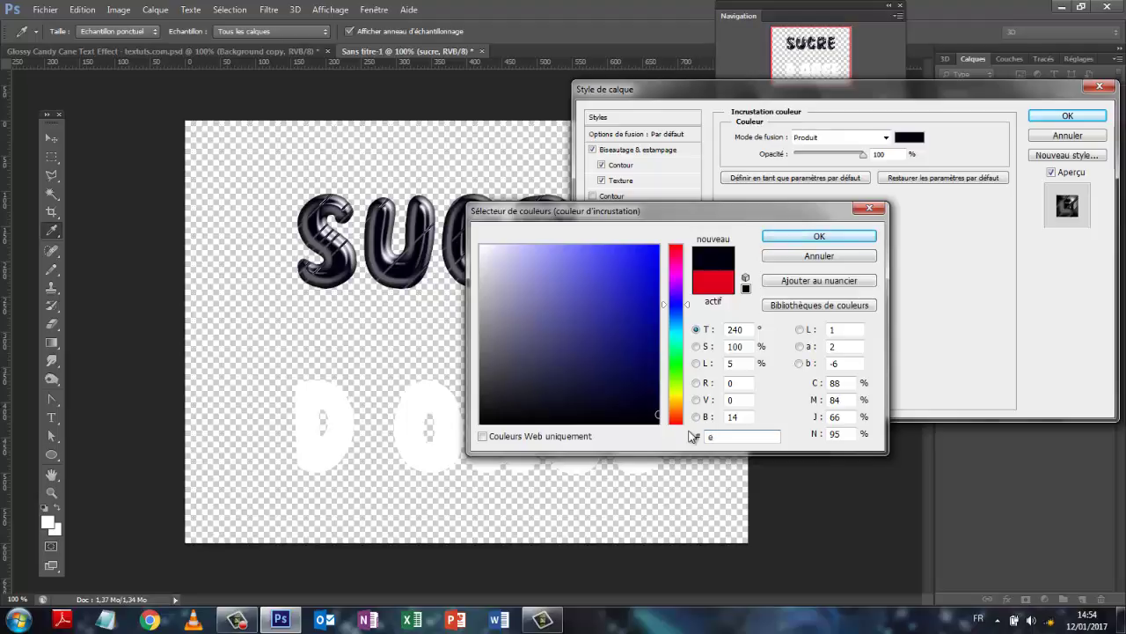
type("0")
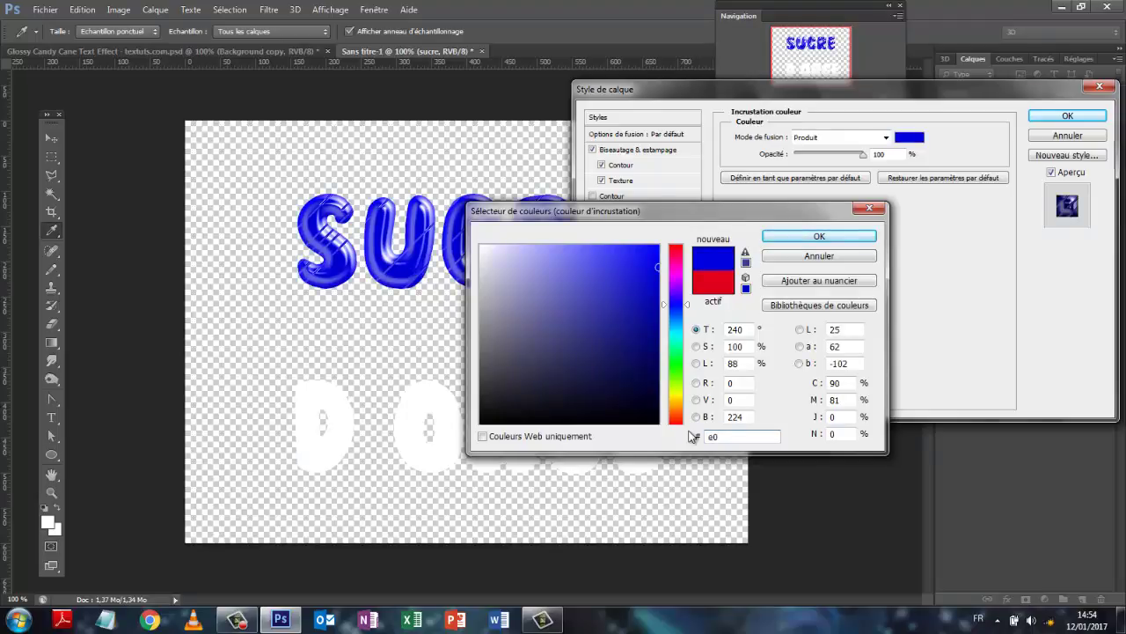
type("da")
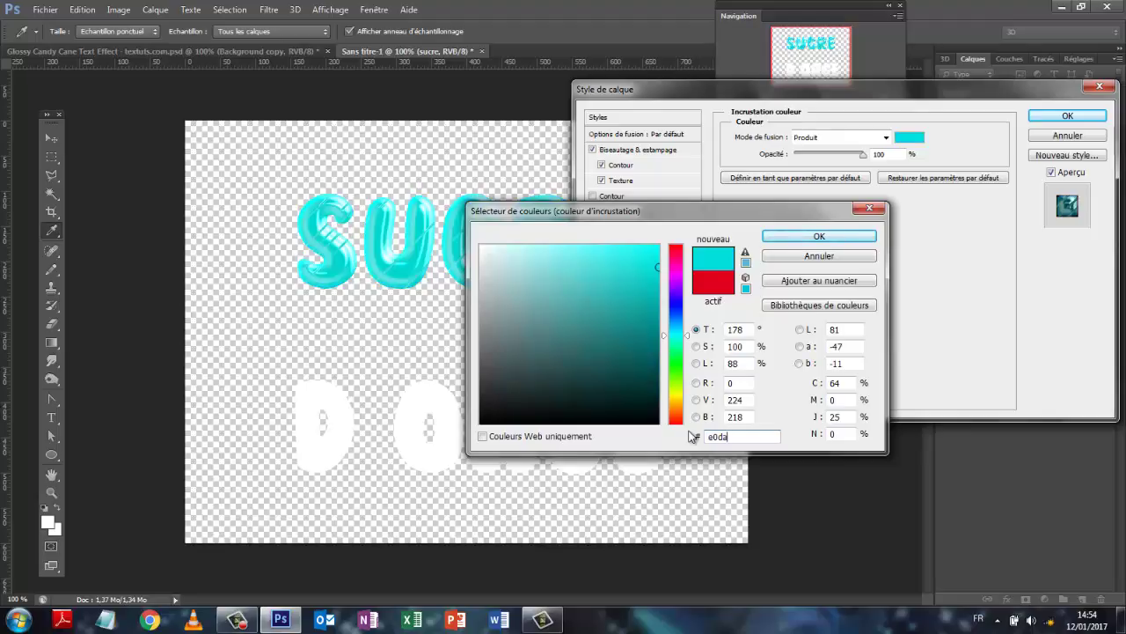
type("db")
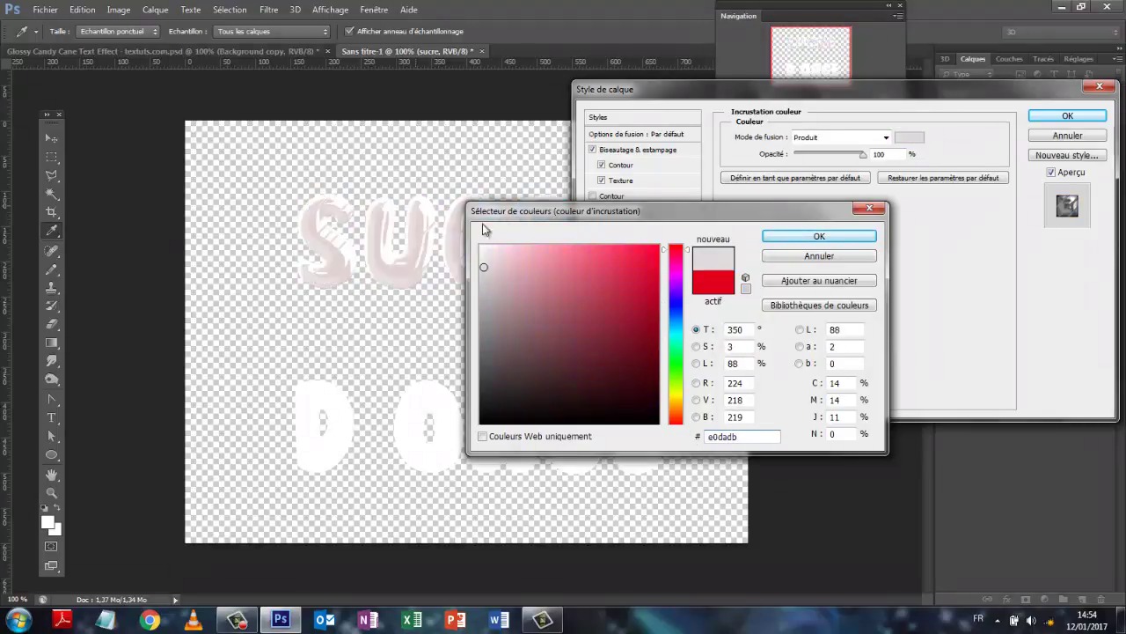
left_click(818, 238)
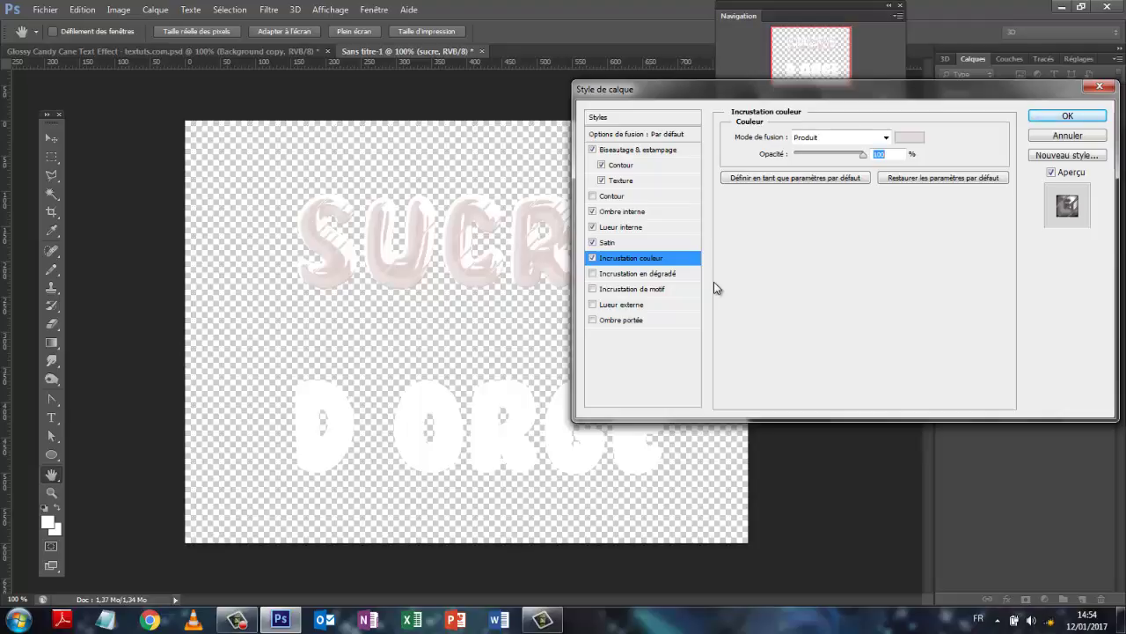
Enable the Incrustation en dégradé effect with the Produit blending mode at 35% opacity.
left_click(593, 275)
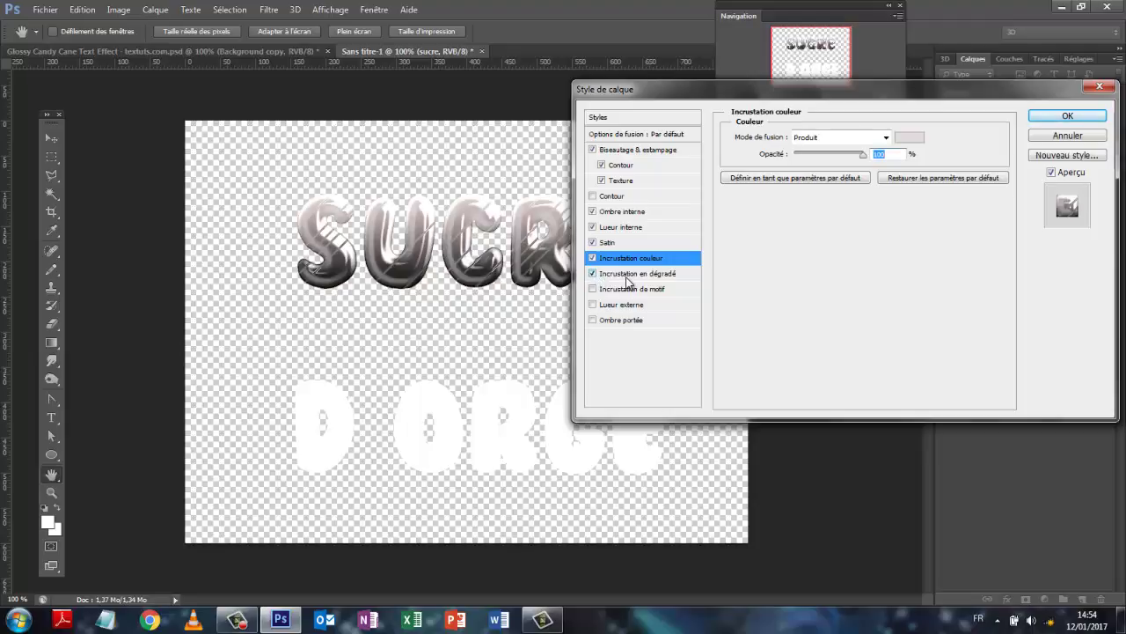
left_click(627, 276)
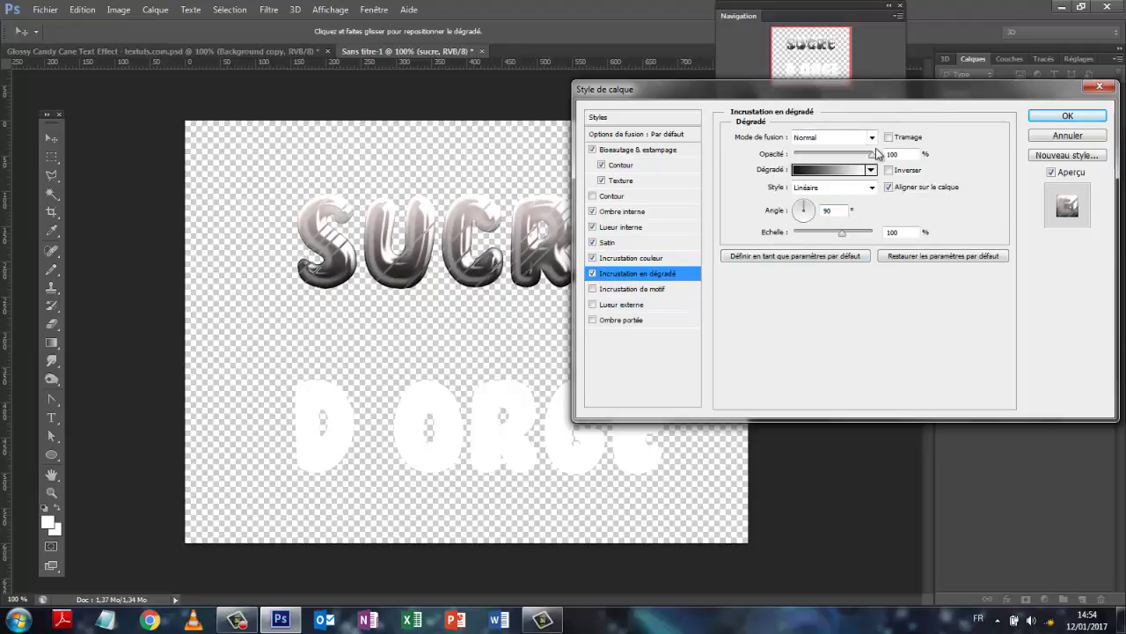
left_click(872, 137)
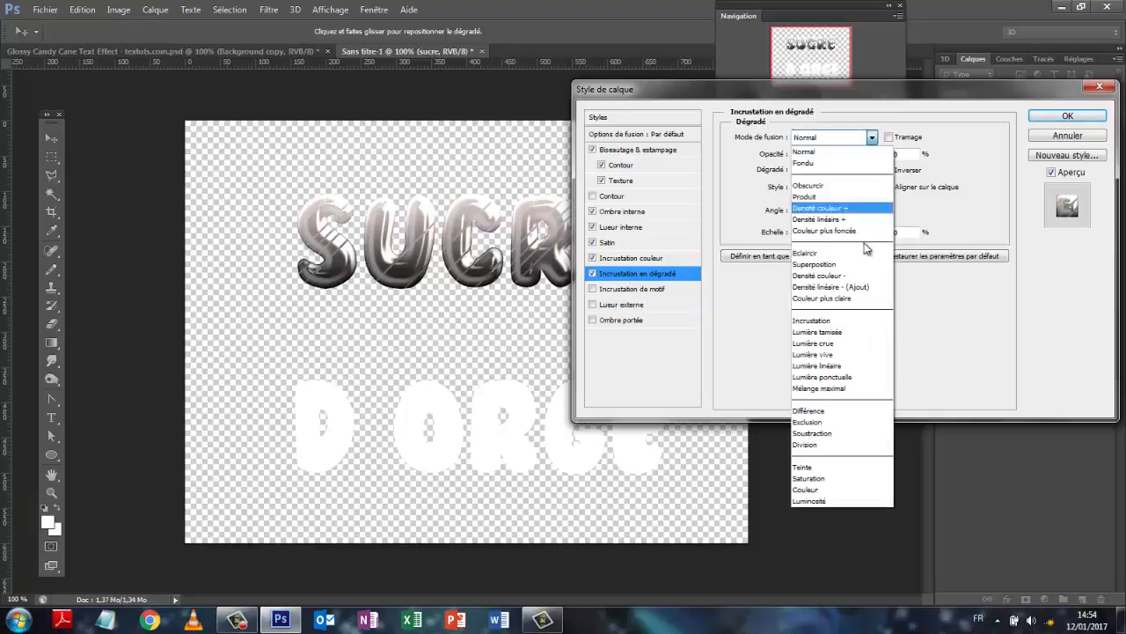
left_click(815, 198)
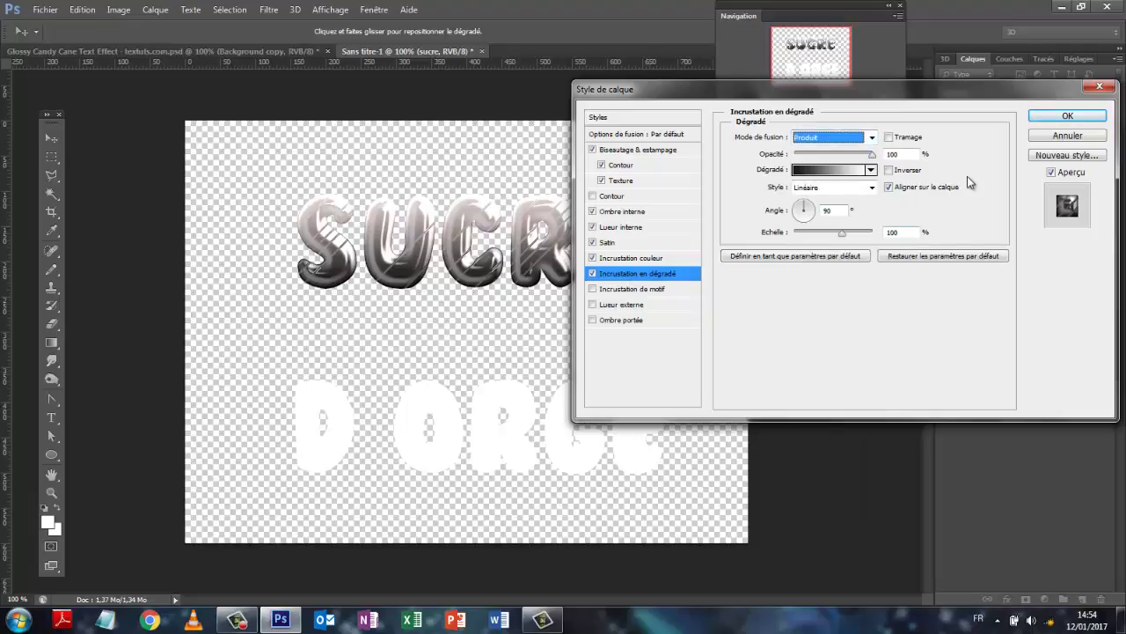
left_click(898, 154)
type("35")
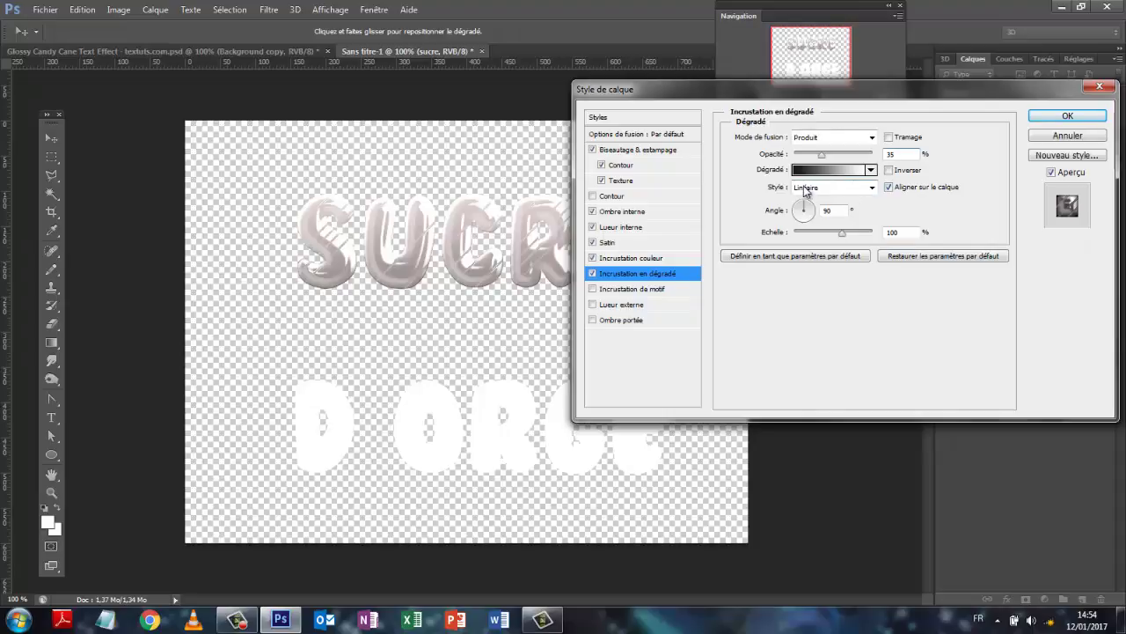
Set the gradient overlay's style to Réfléchi and change the gradient's starting colour stop to #ffffff.
left_click(872, 191)
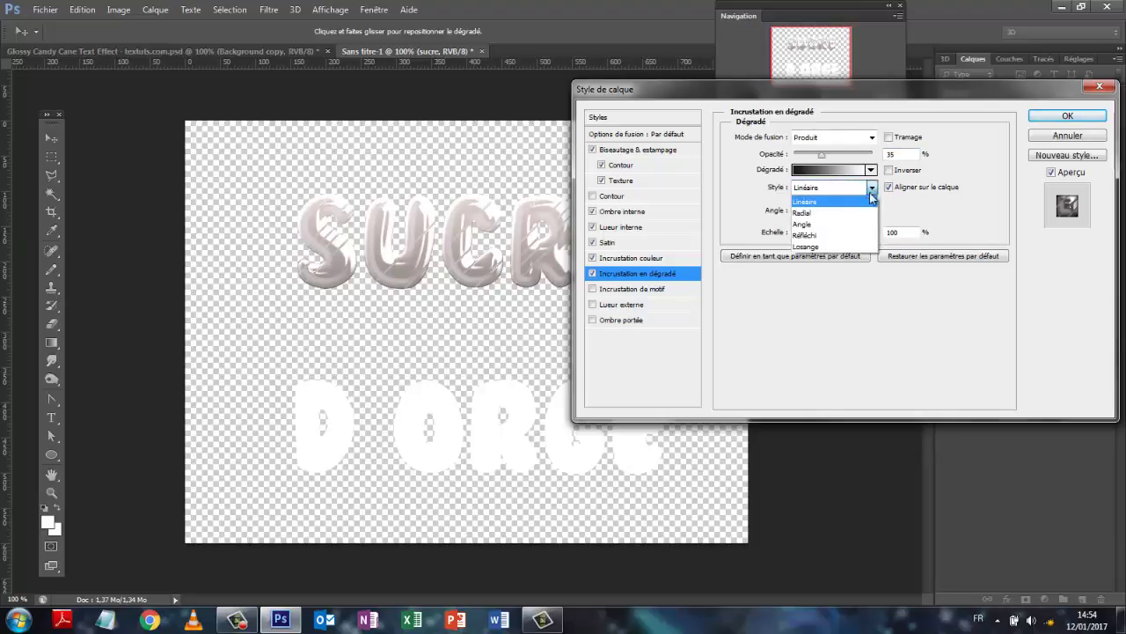
left_click(806, 236)
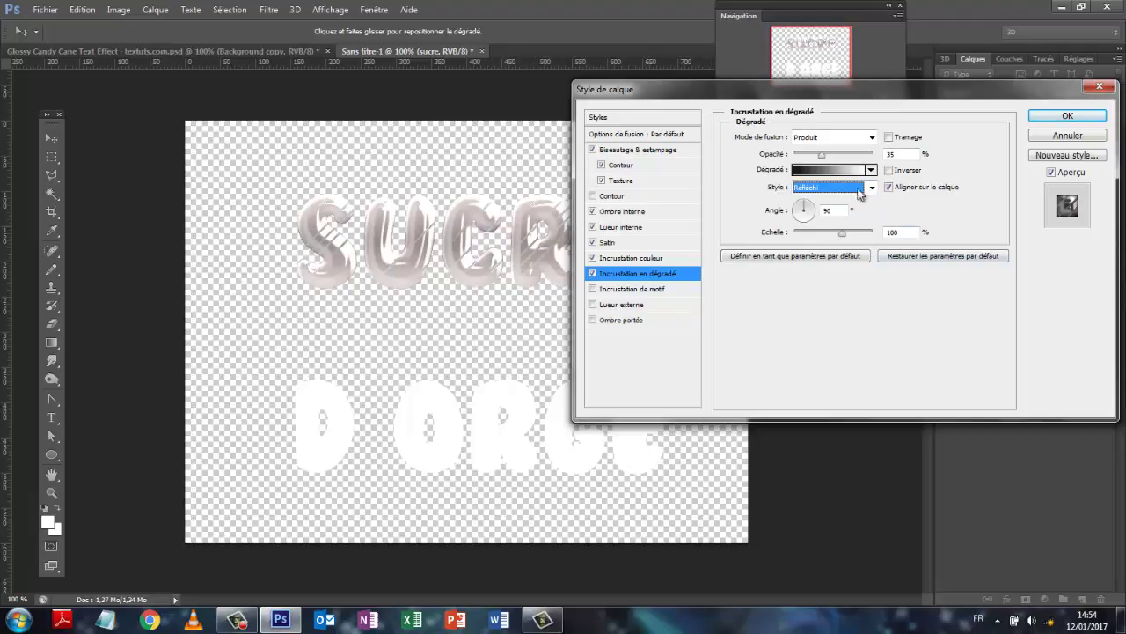
left_click(835, 171)
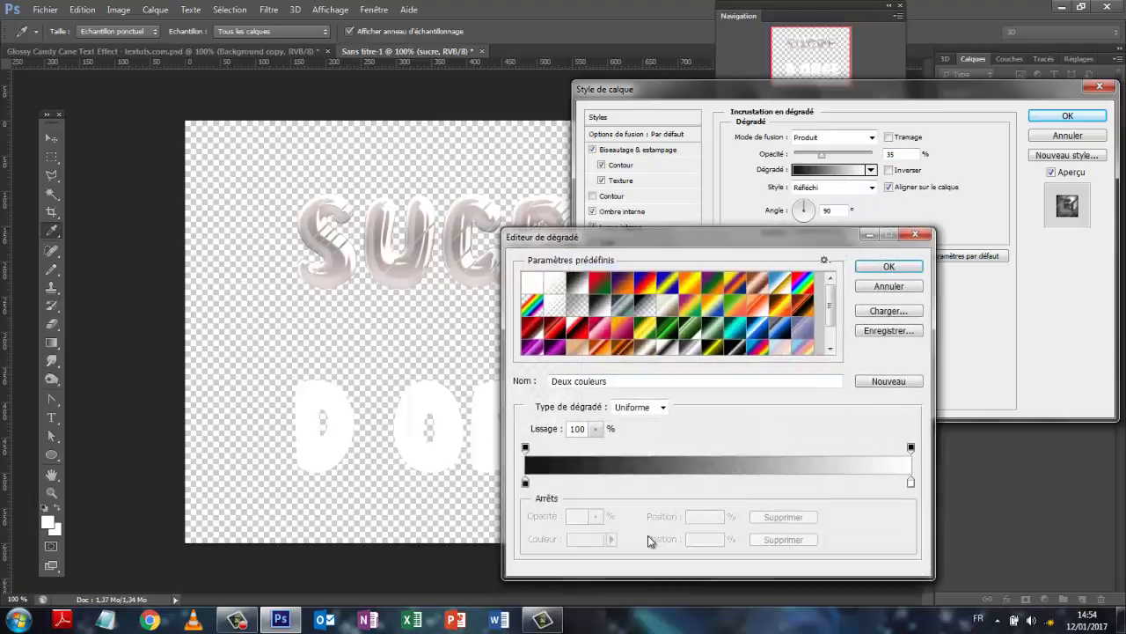
left_click(526, 483)
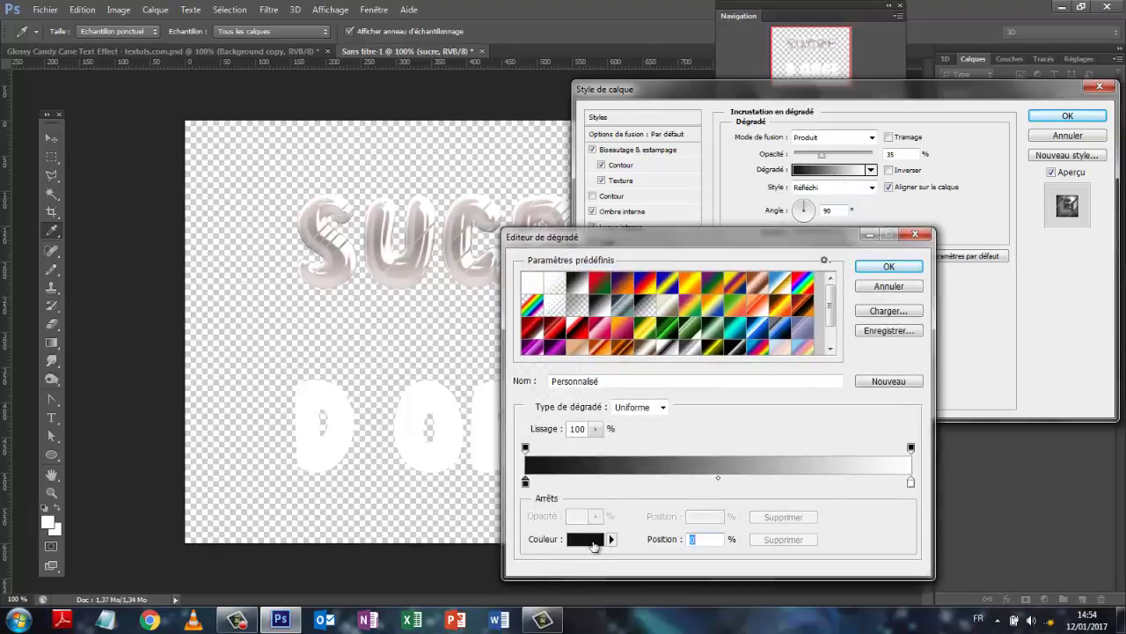
left_click(593, 546)
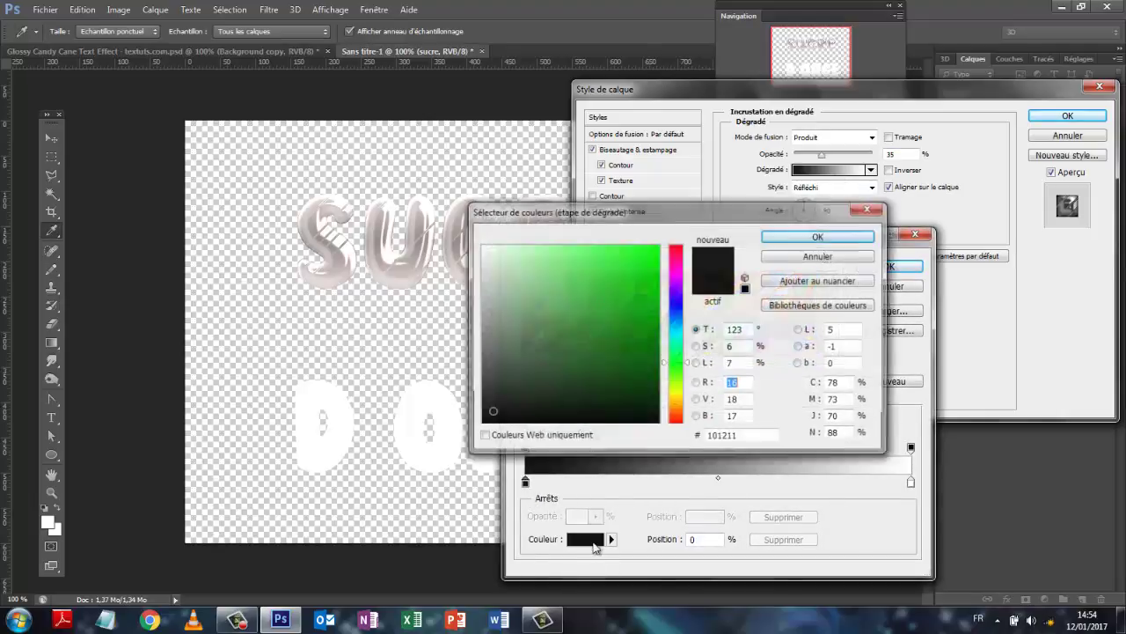
double_click(757, 435)
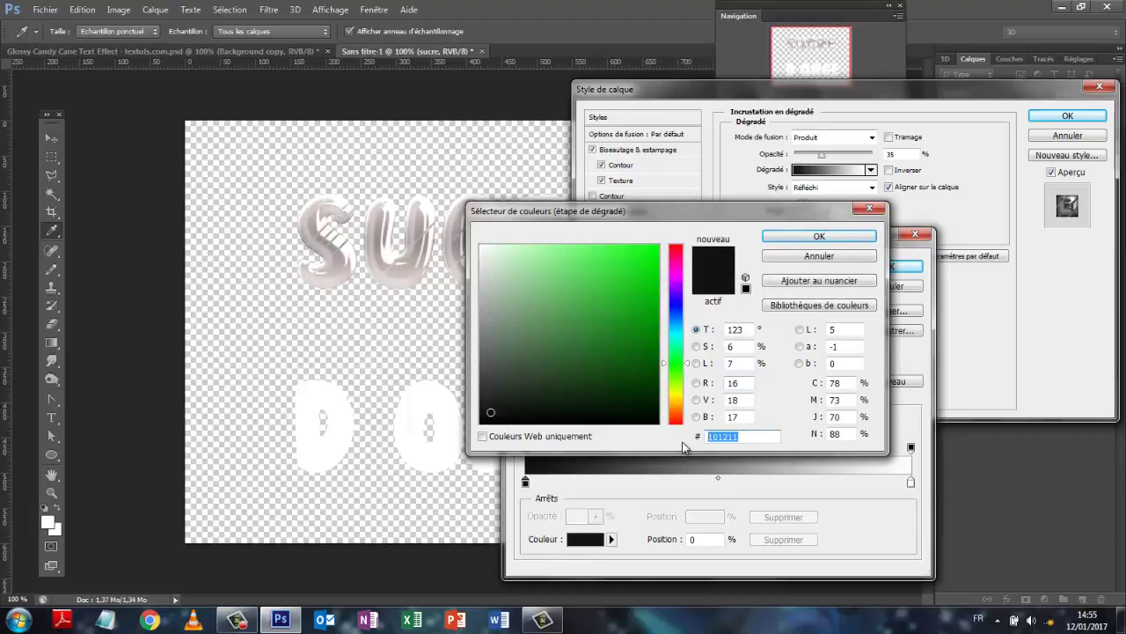
type("fffff")
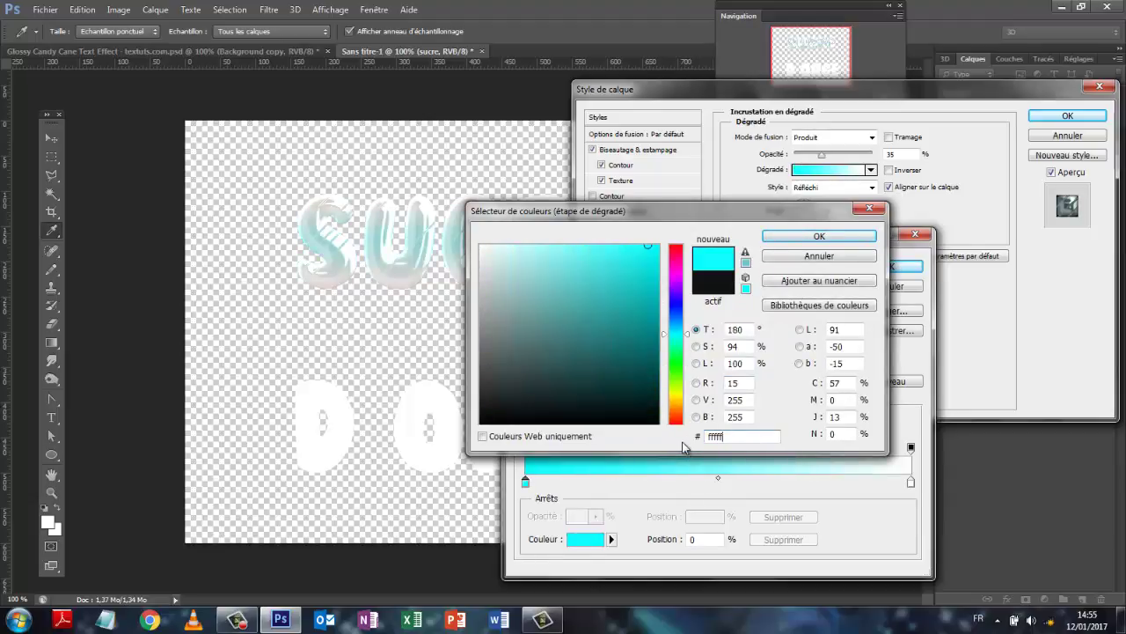
type("f")
key("Return")
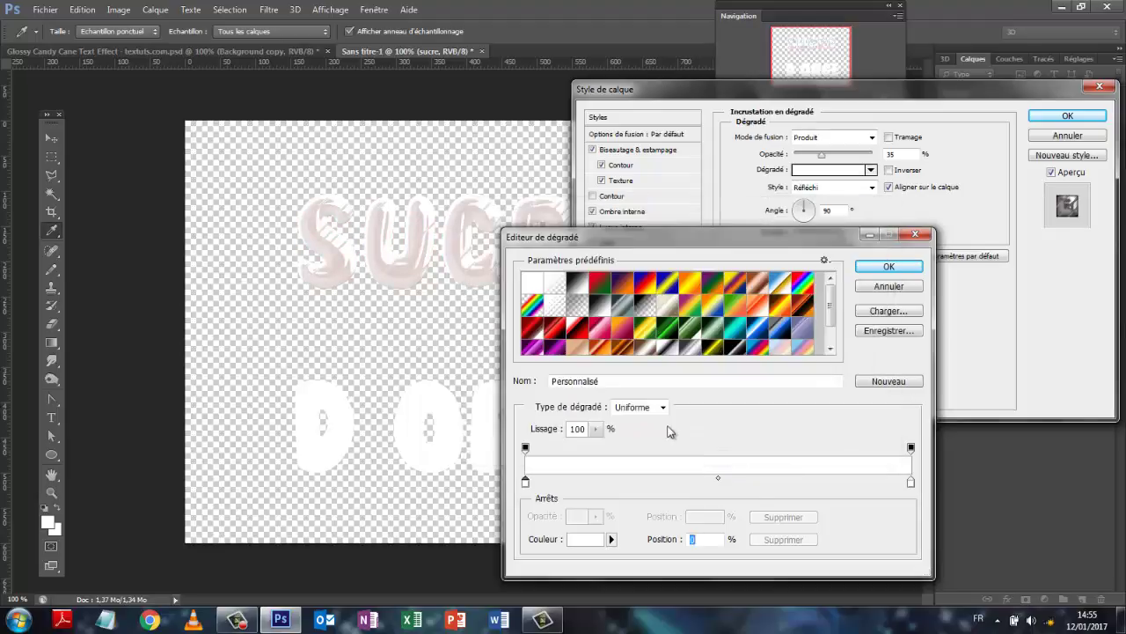
Set the gradient's end colour stop to #999999 and accept the edited gradient.
left_click(912, 484)
left_click(588, 541)
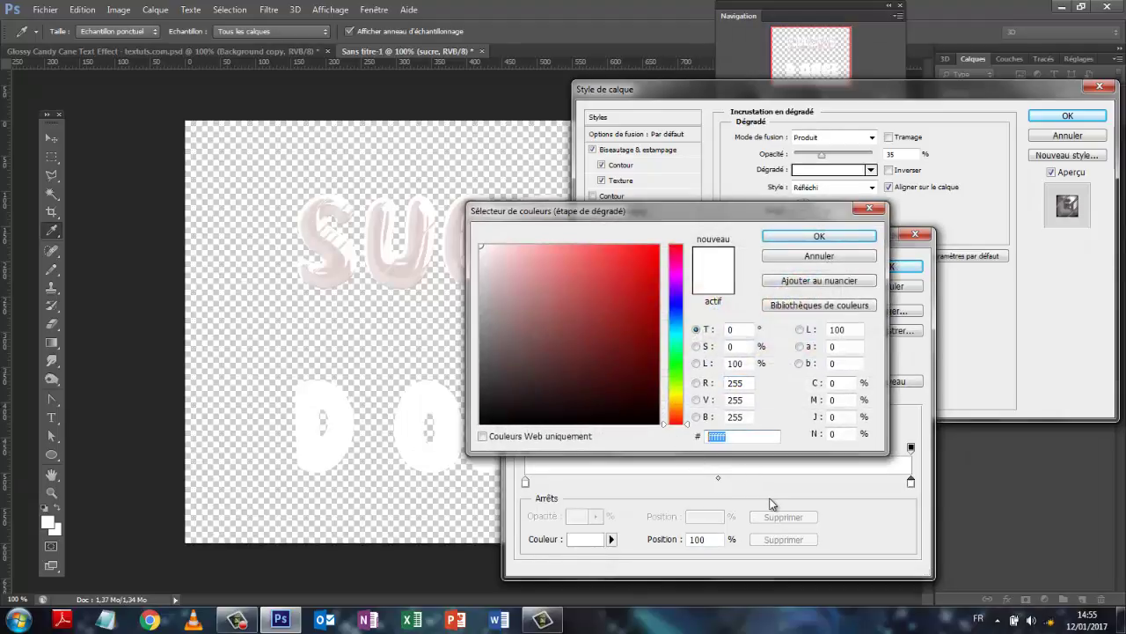
type("099999")
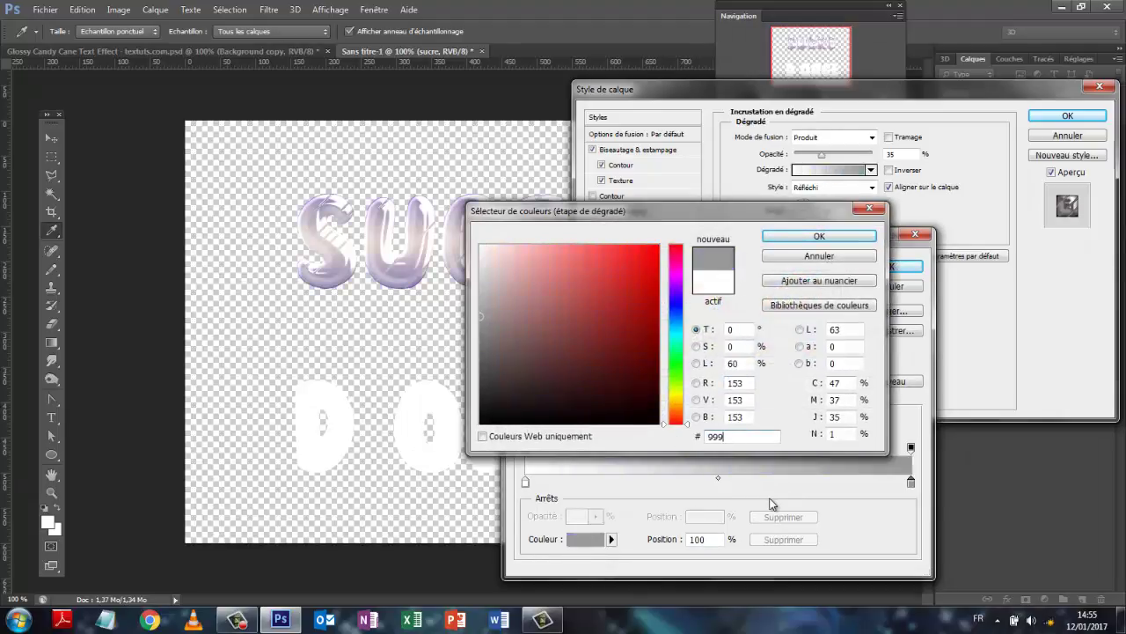
type("9")
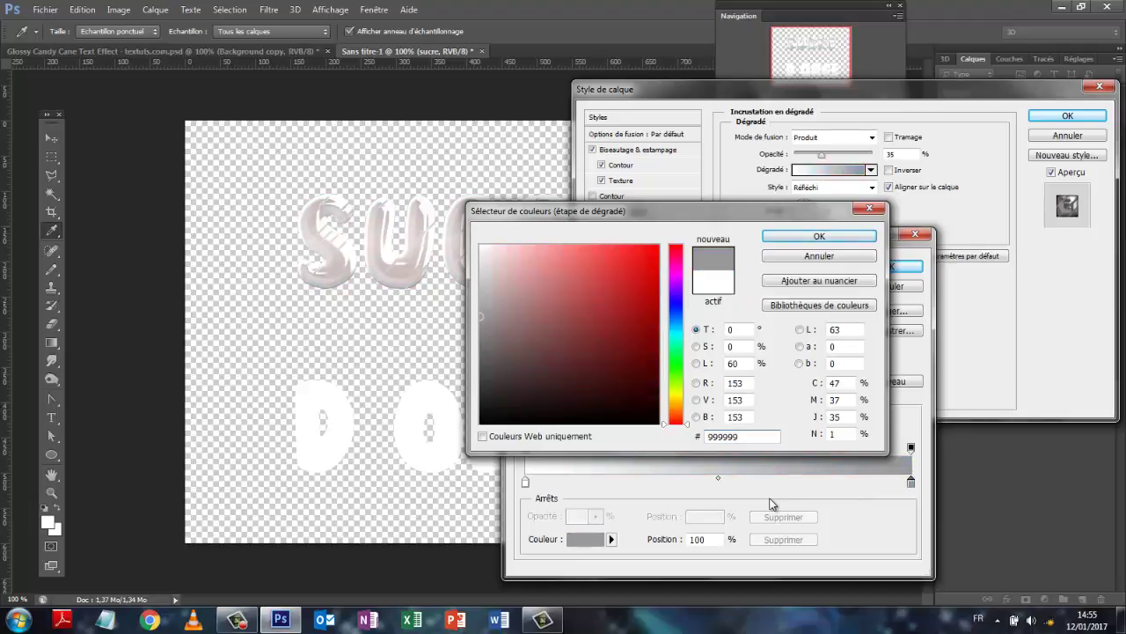
left_click(810, 235)
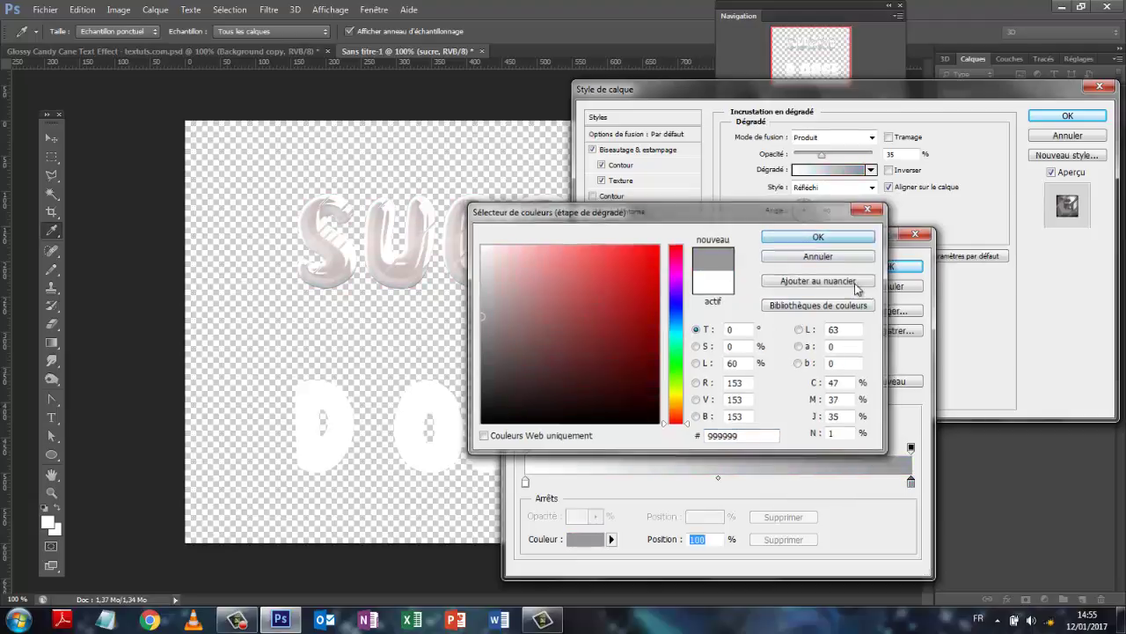
left_click(905, 266)
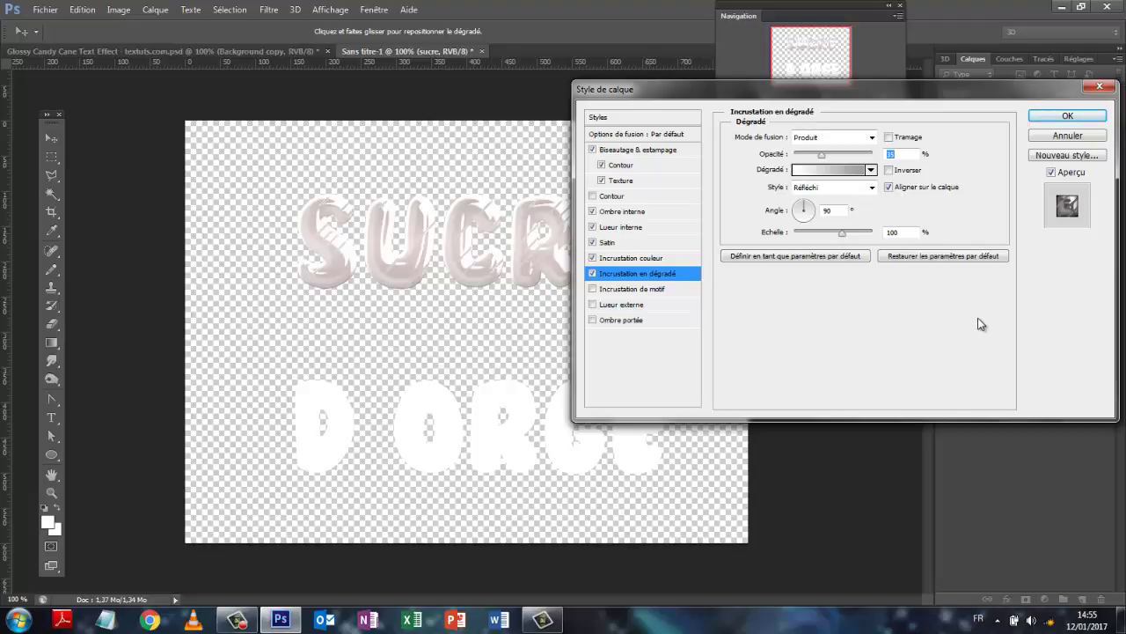
Enable the Incrustation de motif effect with the red and white diagonal stripes of Back To School Pattern #6.
left_click(593, 289)
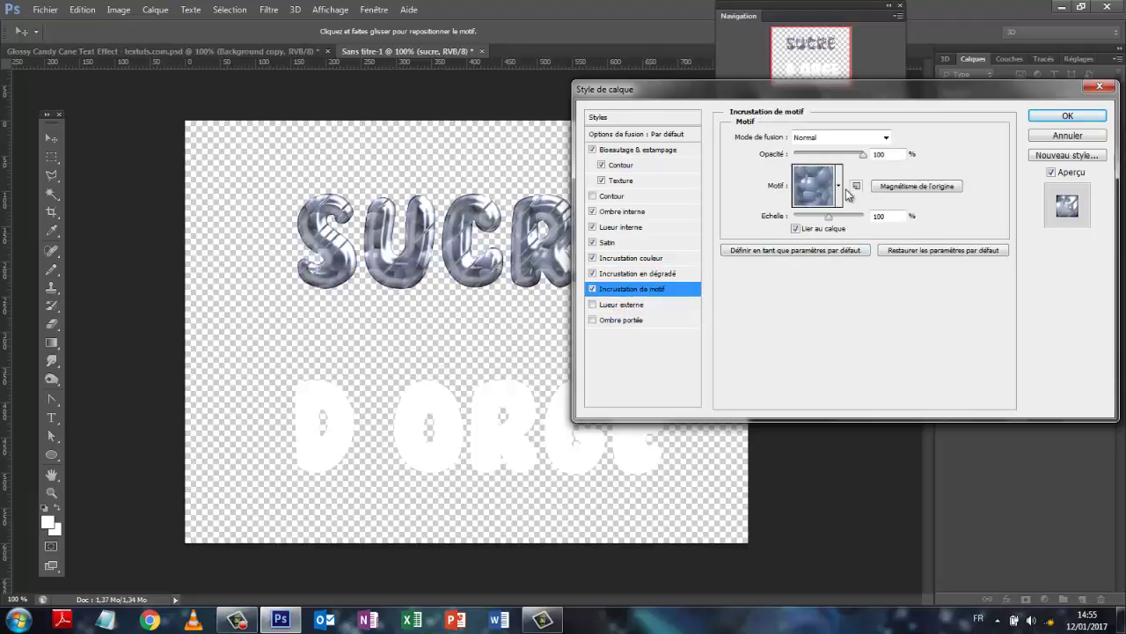
left_click(839, 185)
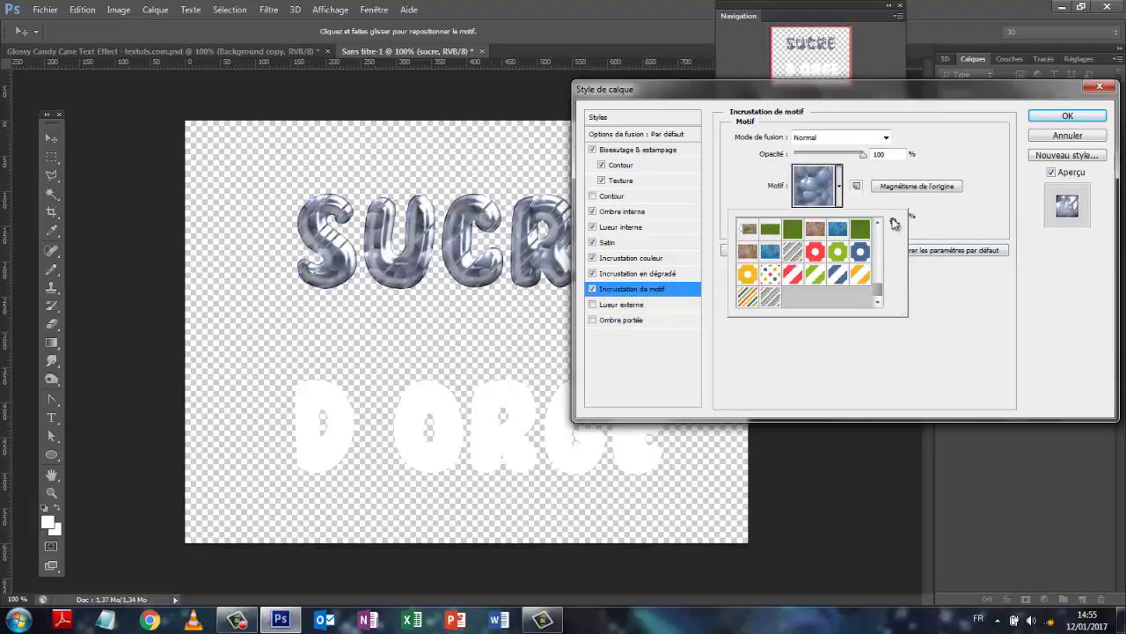
left_click(893, 221)
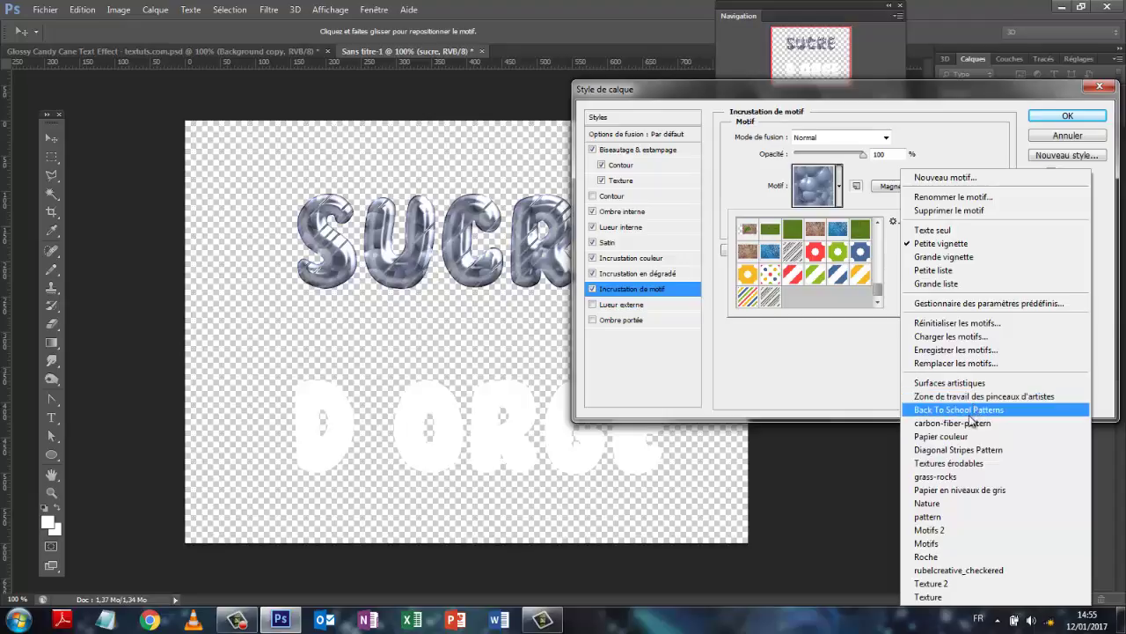
left_click(859, 385)
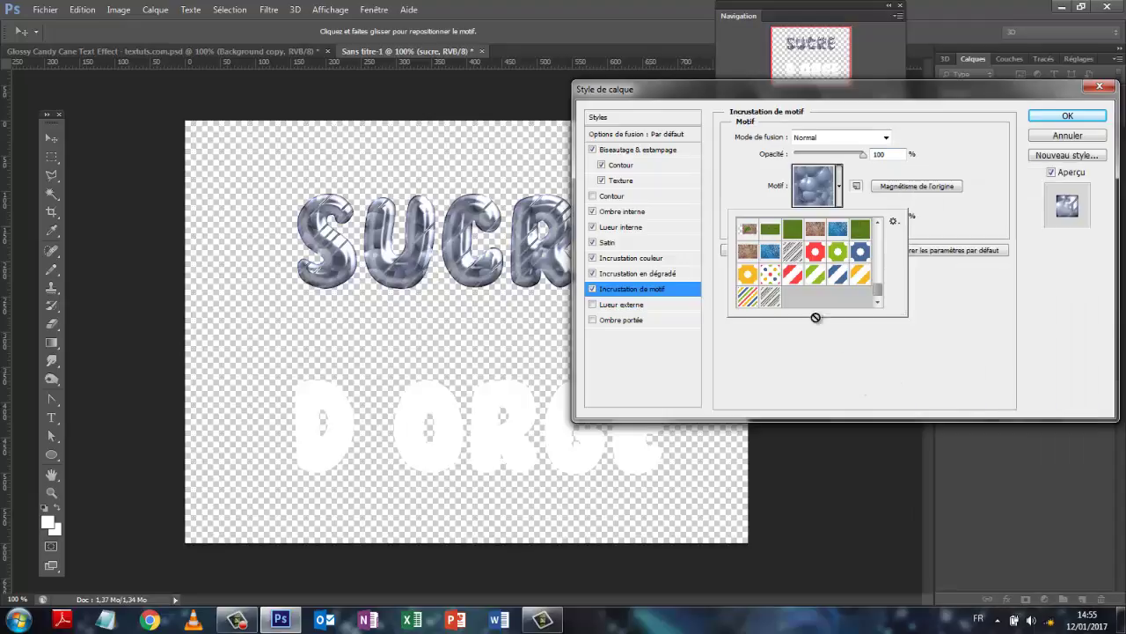
left_click(794, 278)
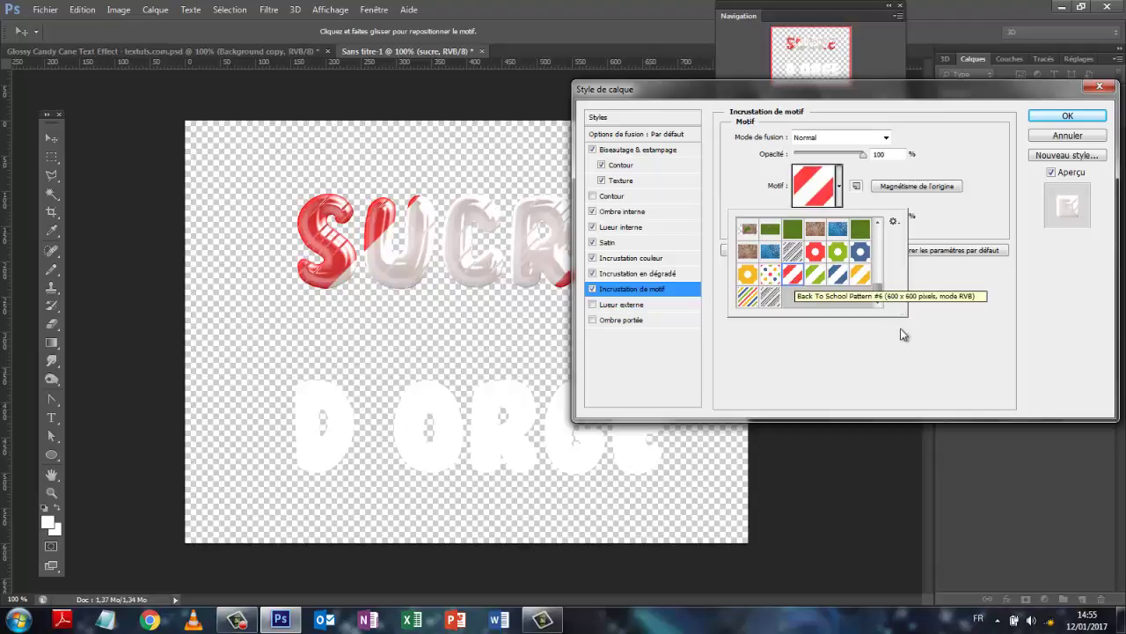
left_click(955, 314)
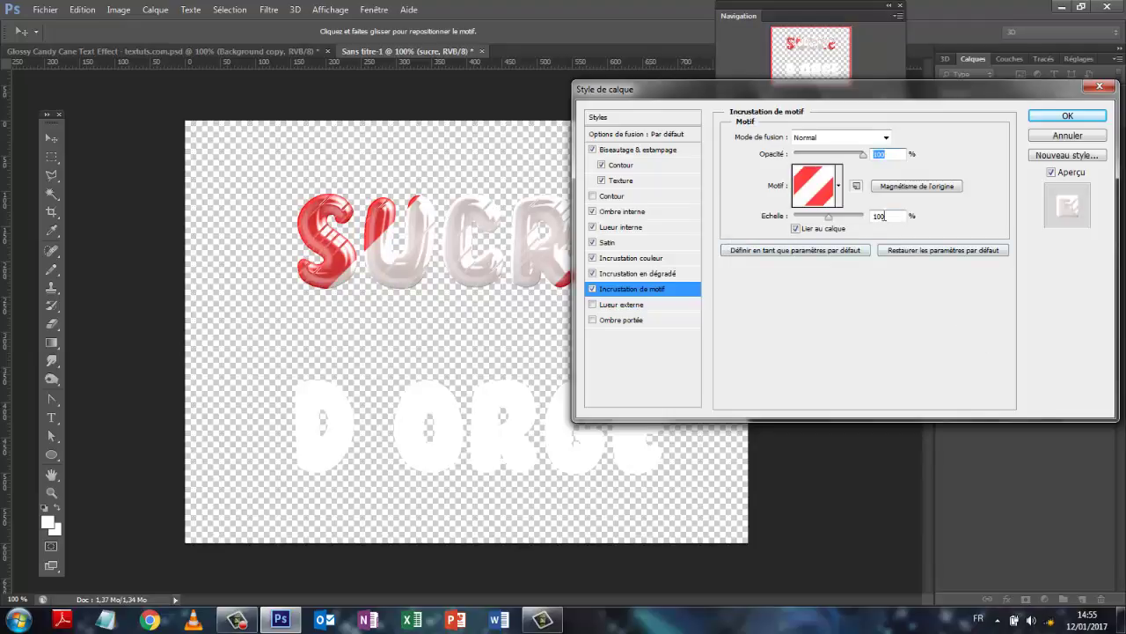
Set the pattern overlay's scale to 7% and move the layer style dialog off the SUCRE text.
left_click(889, 217)
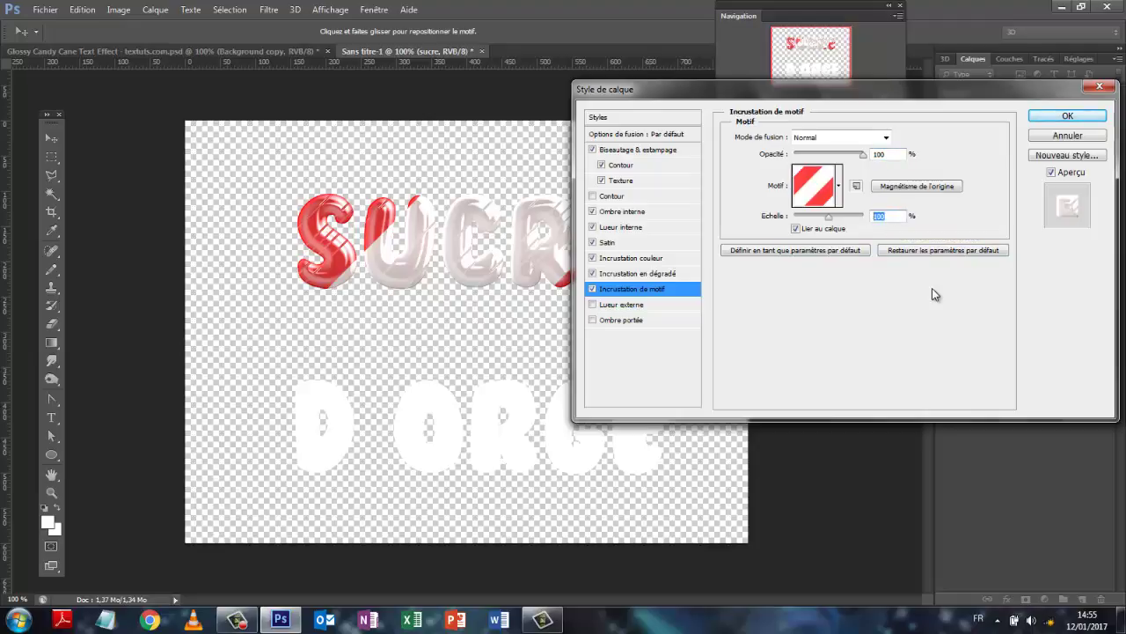
type("7")
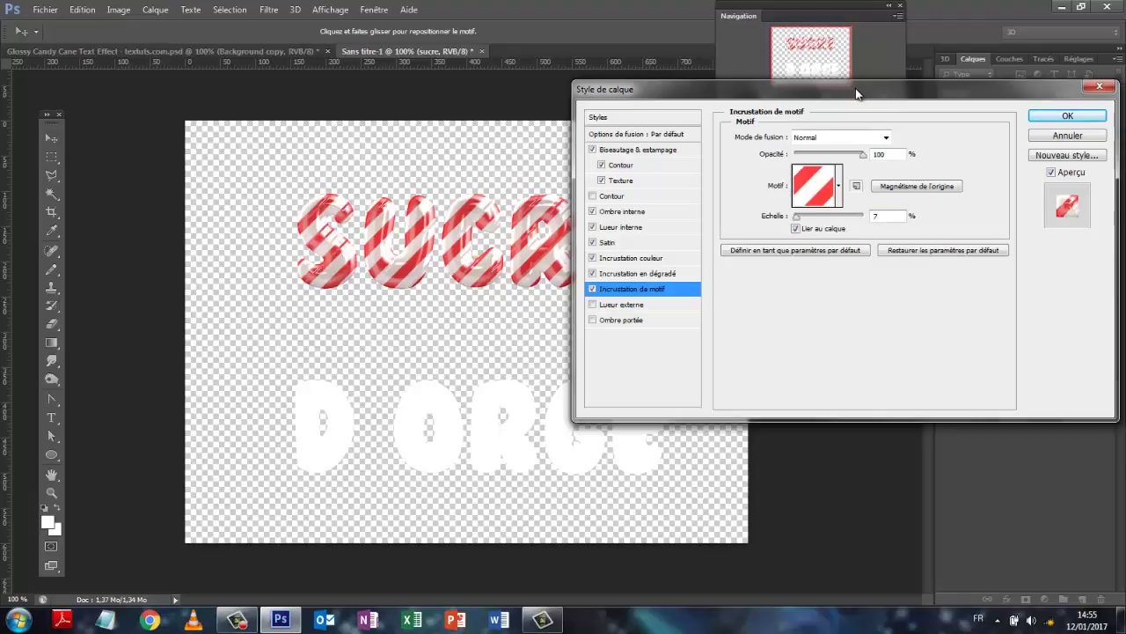
left_click_drag(808, 89, 955, 189)
left_click_drag(956, 127, 886, 111)
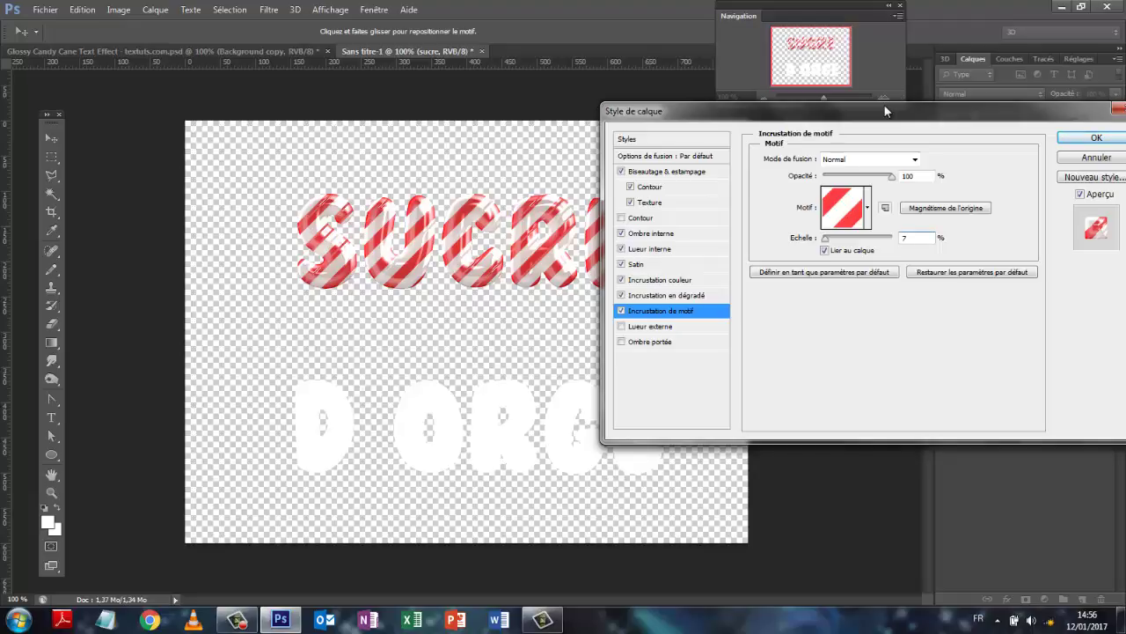
Enable the Ombre portée effect with an opacity of 35% and a distance of 9 px.
left_click(623, 342)
left_click(645, 345)
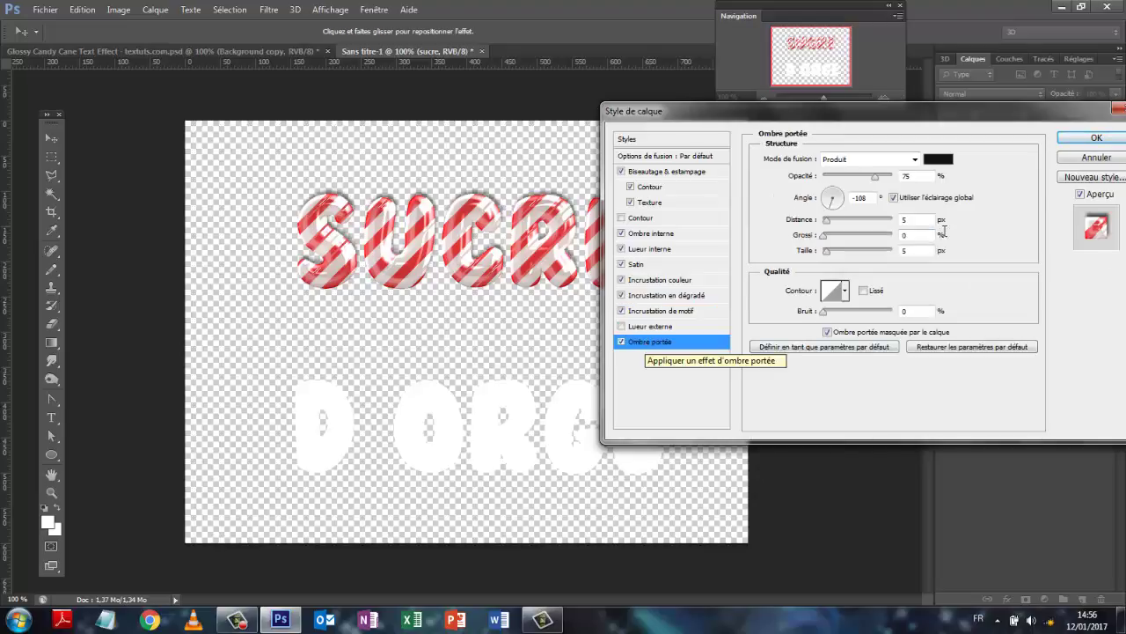
left_click(877, 181)
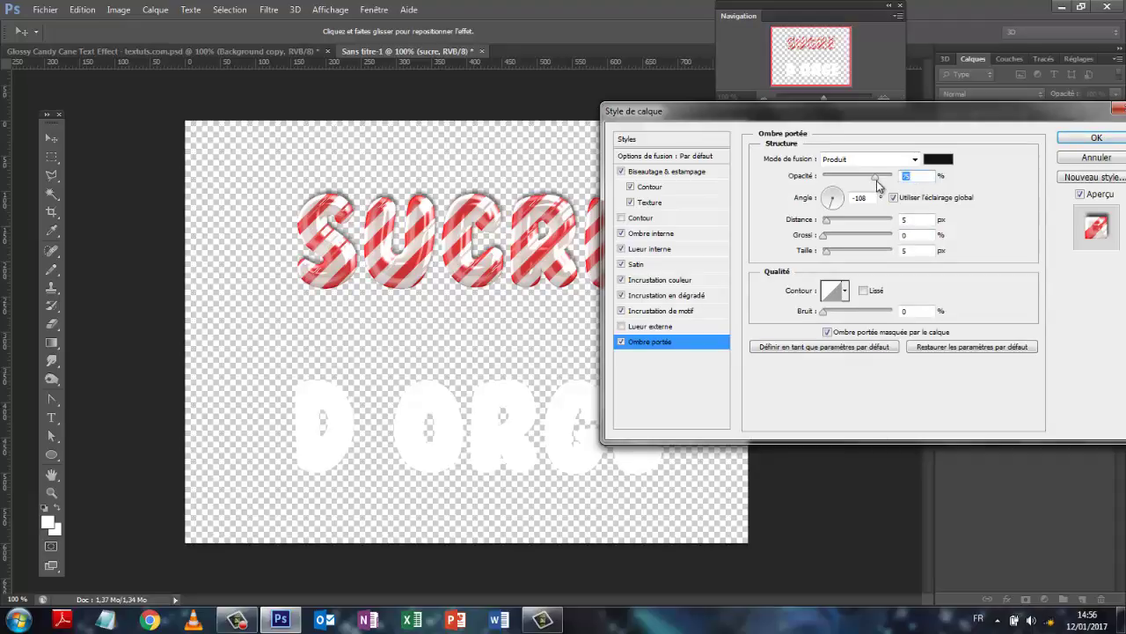
type("35")
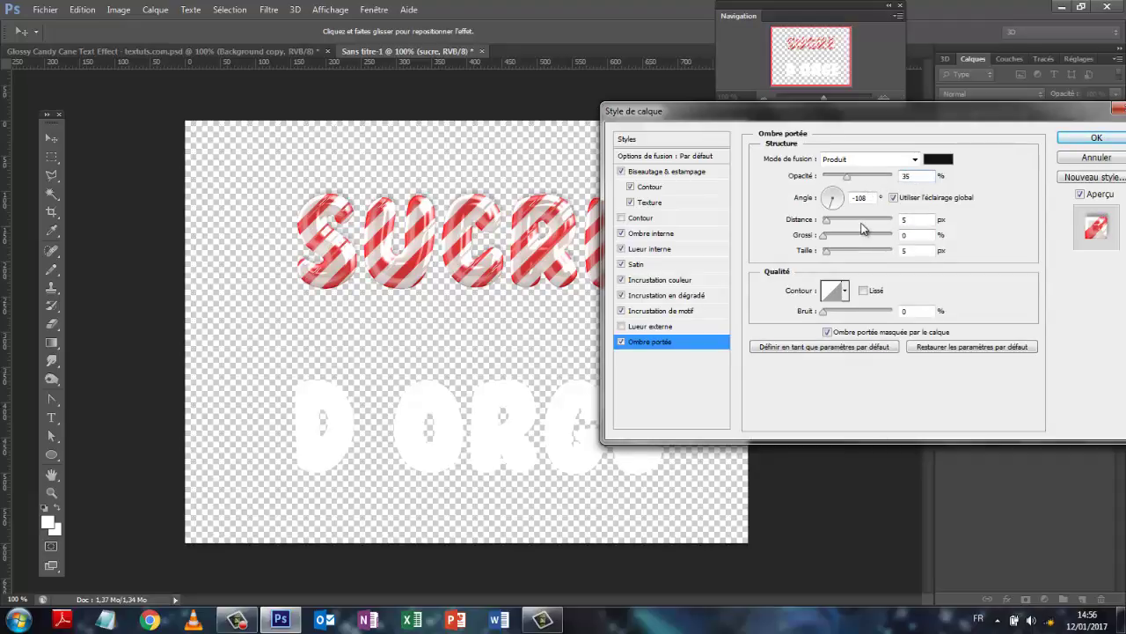
left_click_drag(916, 221, 881, 220)
type("9")
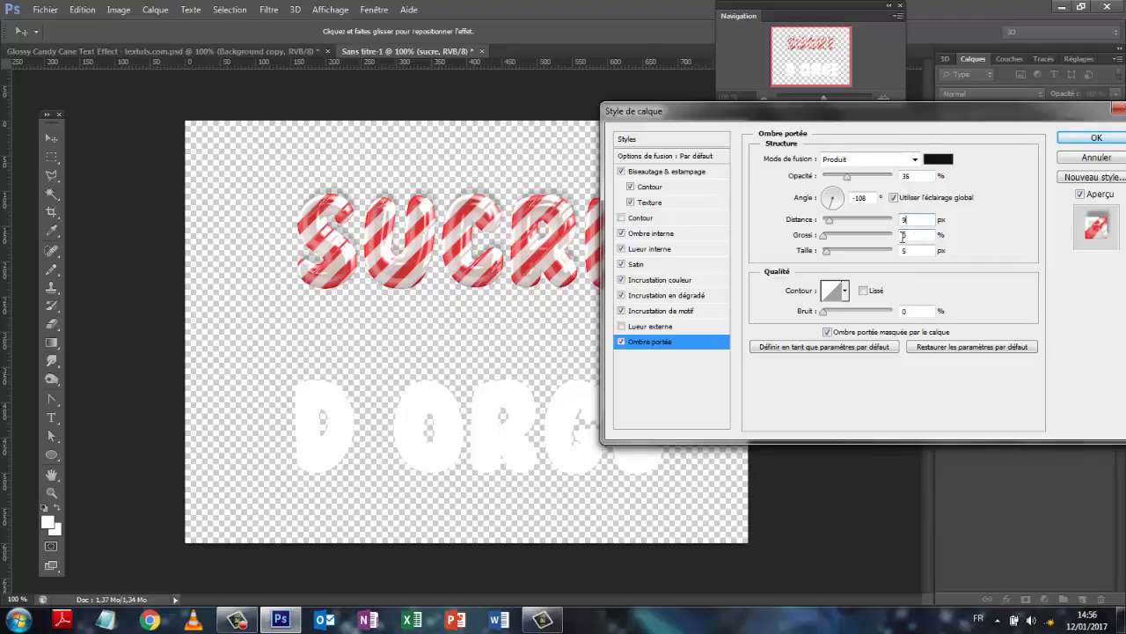
Set the drop shadow's Grossi to 10%, size to 10 px and angle to 120°, and apply the layer style.
left_click_drag(912, 235, 892, 243)
type("10")
key("Tab")
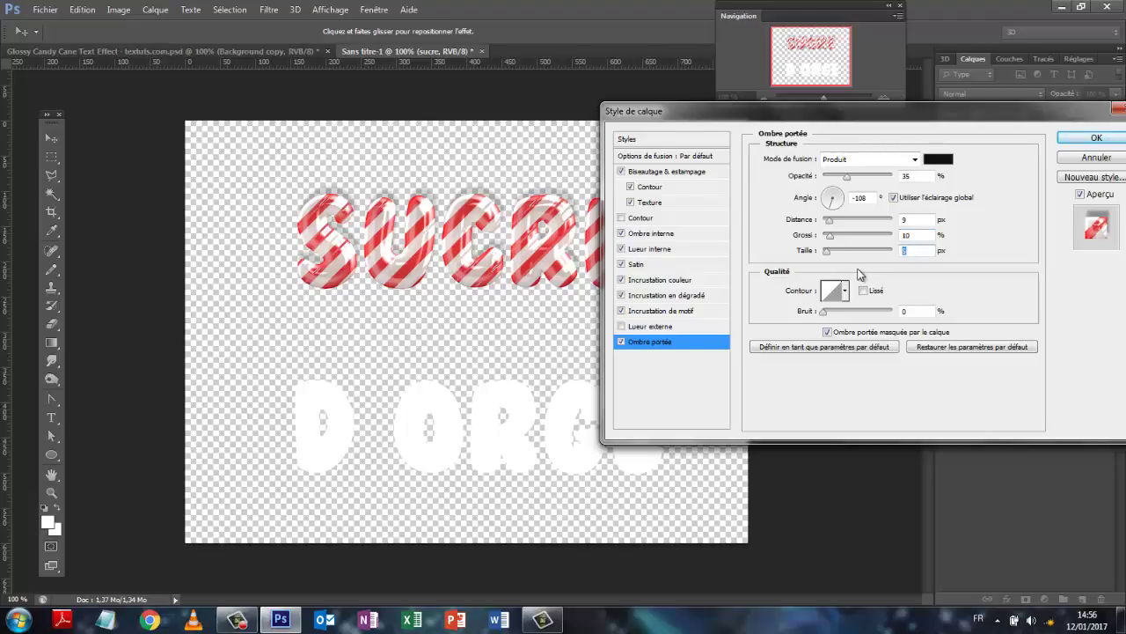
type("10")
left_click(868, 197)
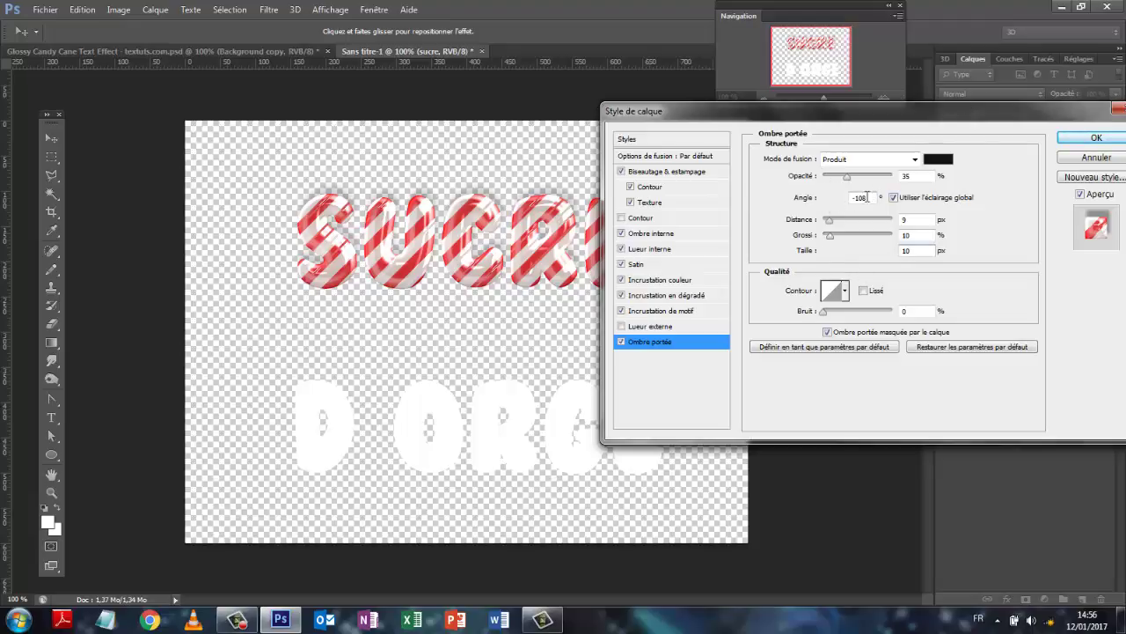
type("120")
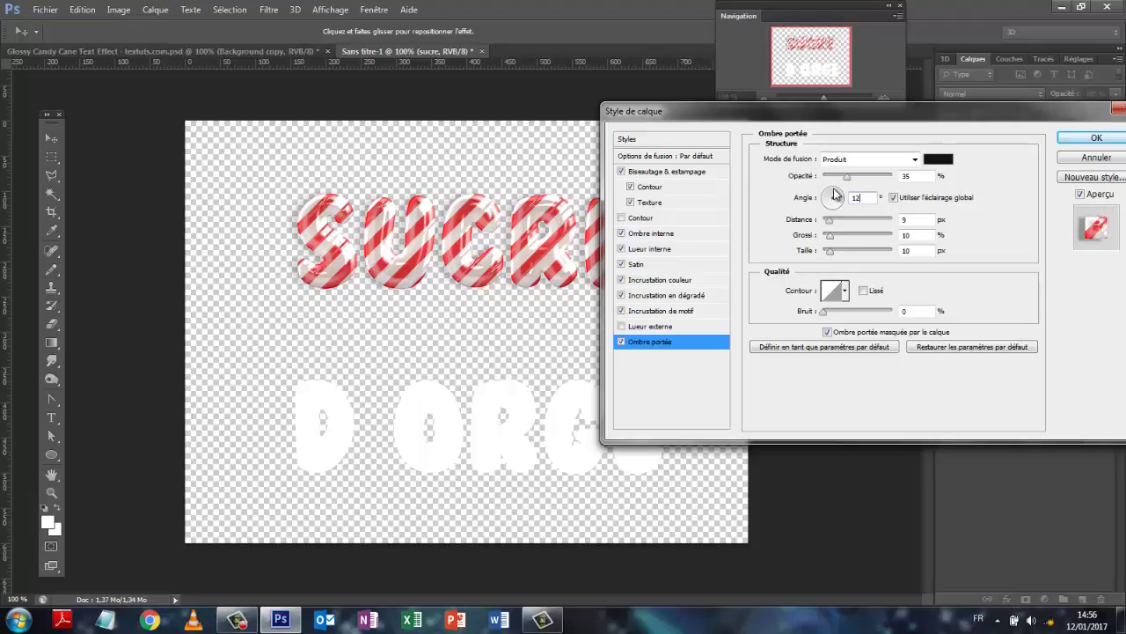
left_click(1091, 139)
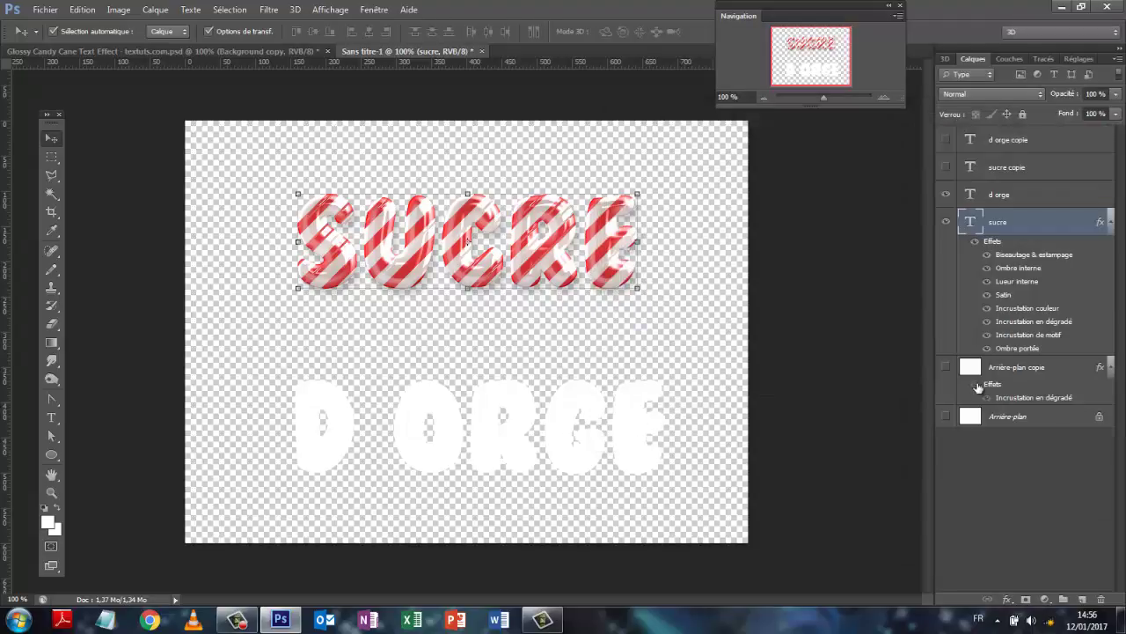
Make the Arrière-plan copie and sucre copie layers visible.
left_click(947, 369)
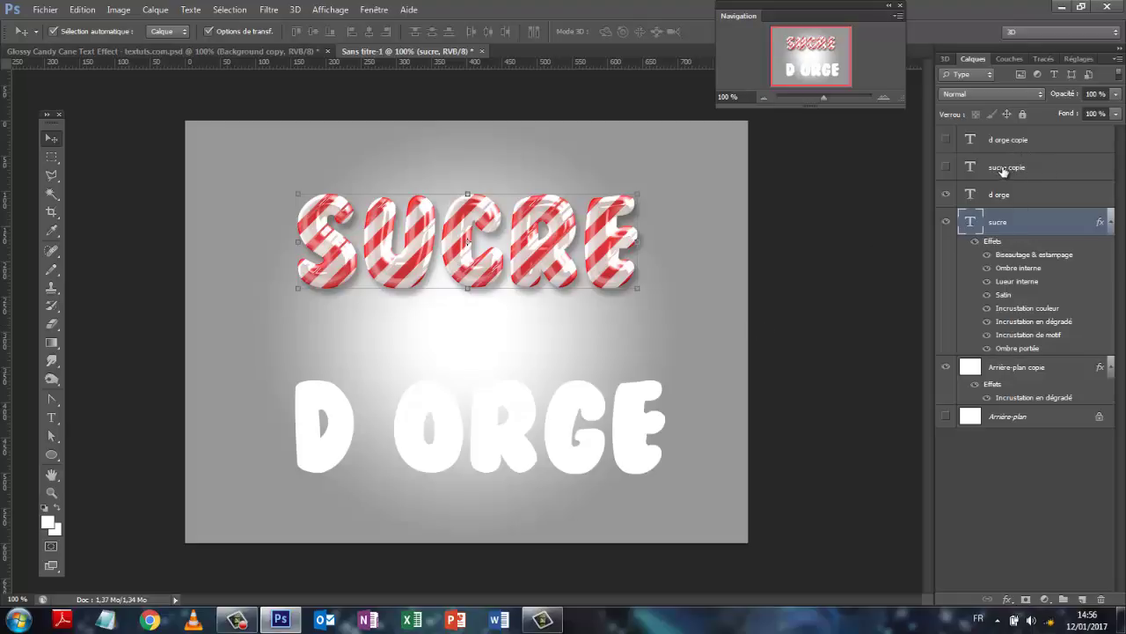
left_click(946, 168)
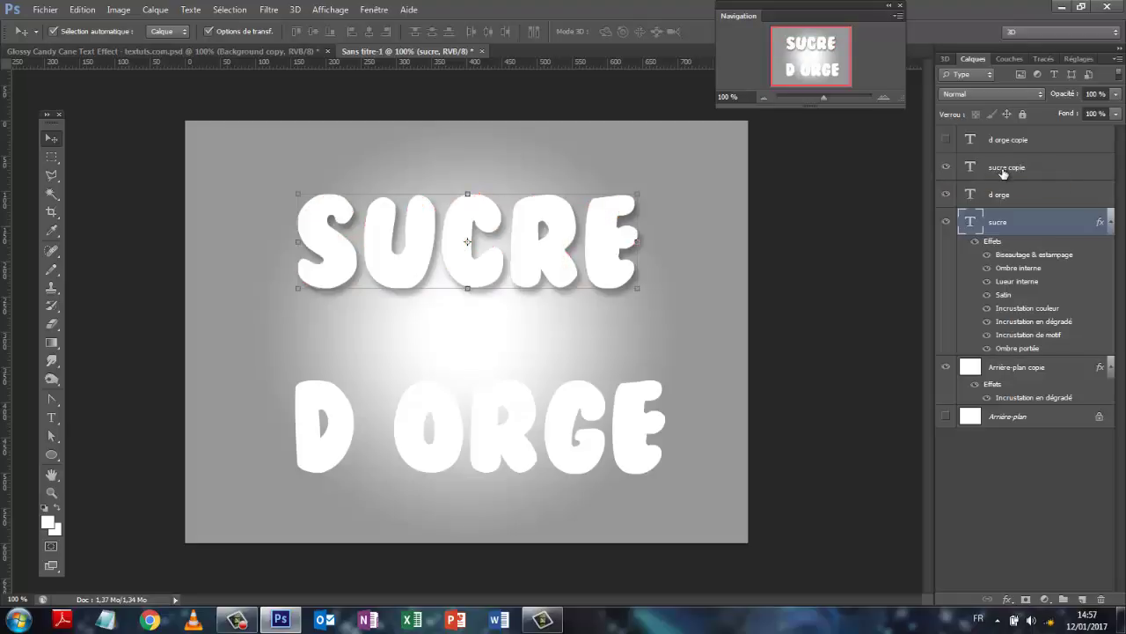
Reduce the fill opacity of the sucre layer and the sucre copie layer to 0%.
left_click(1116, 114)
left_click_drag(1115, 132, 1019, 138)
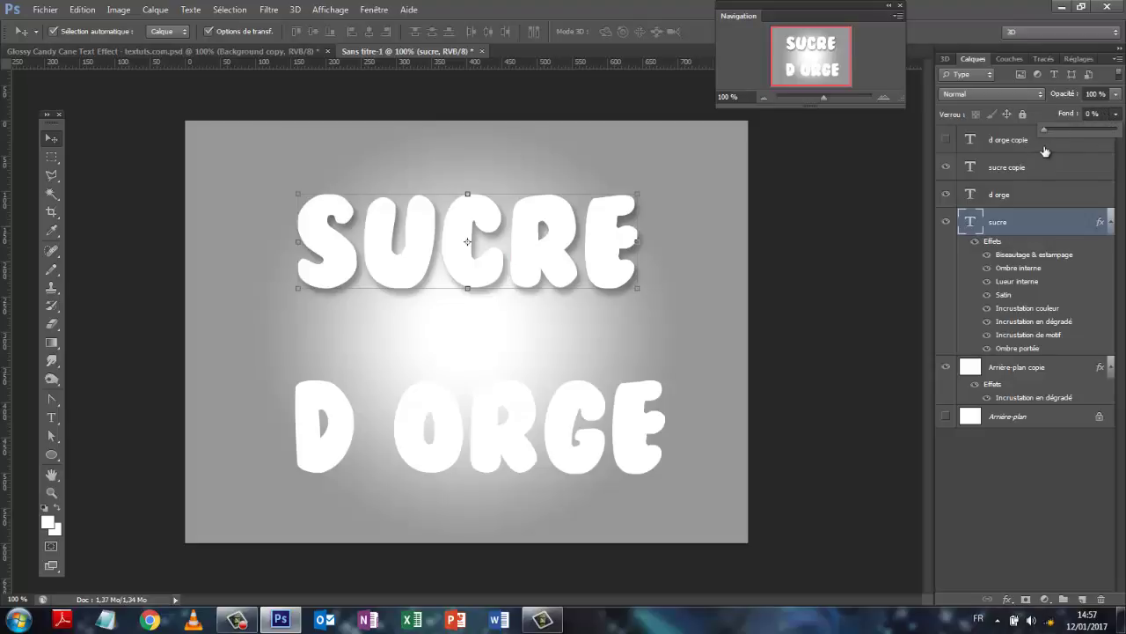
left_click(997, 174)
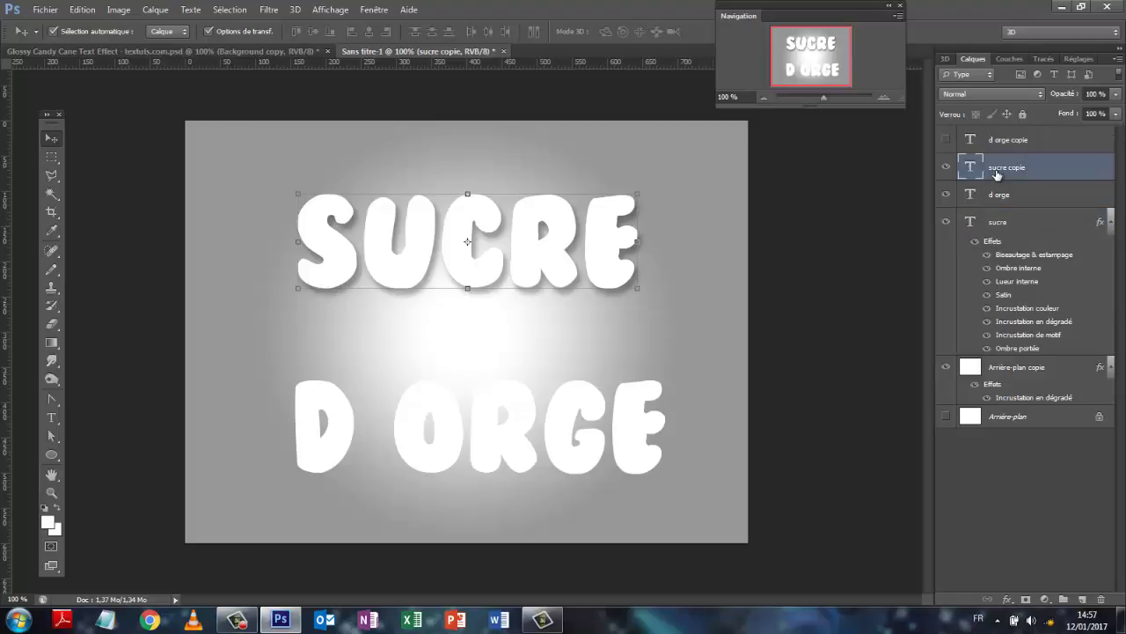
left_click(1115, 114)
left_click_drag(1115, 130, 1007, 127)
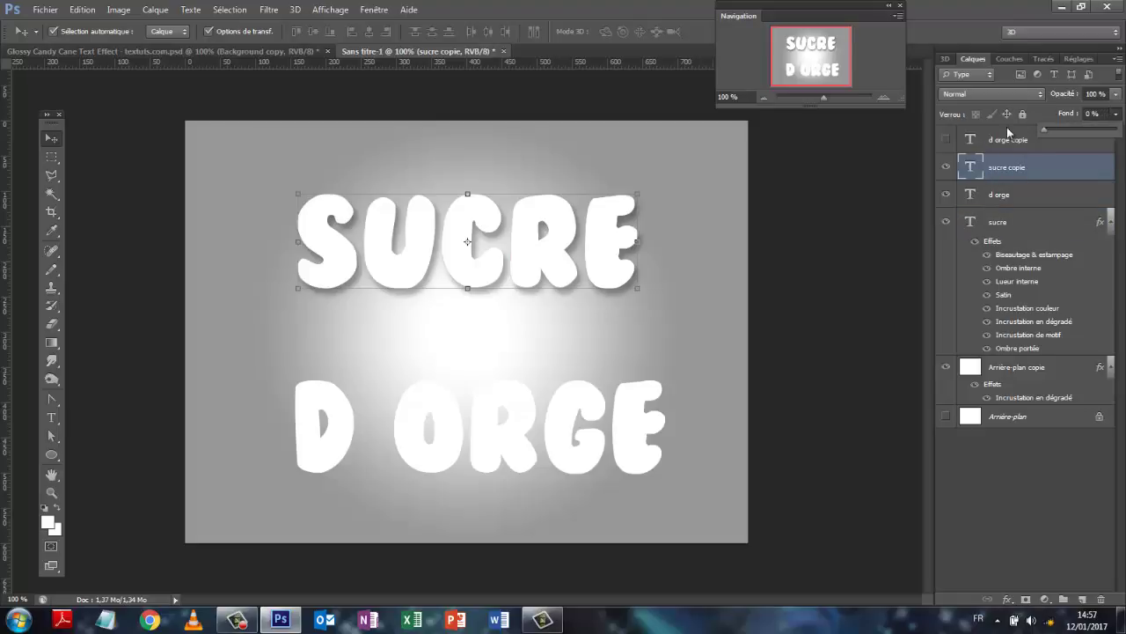
Restore the fill opacity of the sucre layer to 100%.
left_click(1019, 224)
left_click(1115, 114)
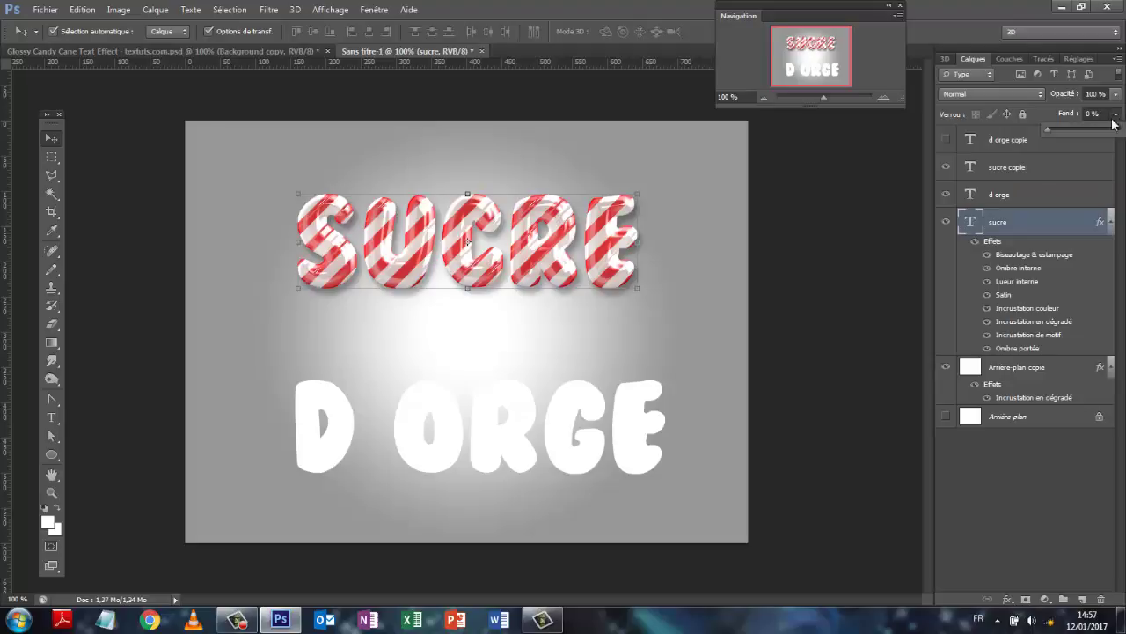
left_click_drag(1050, 129, 1100, 182)
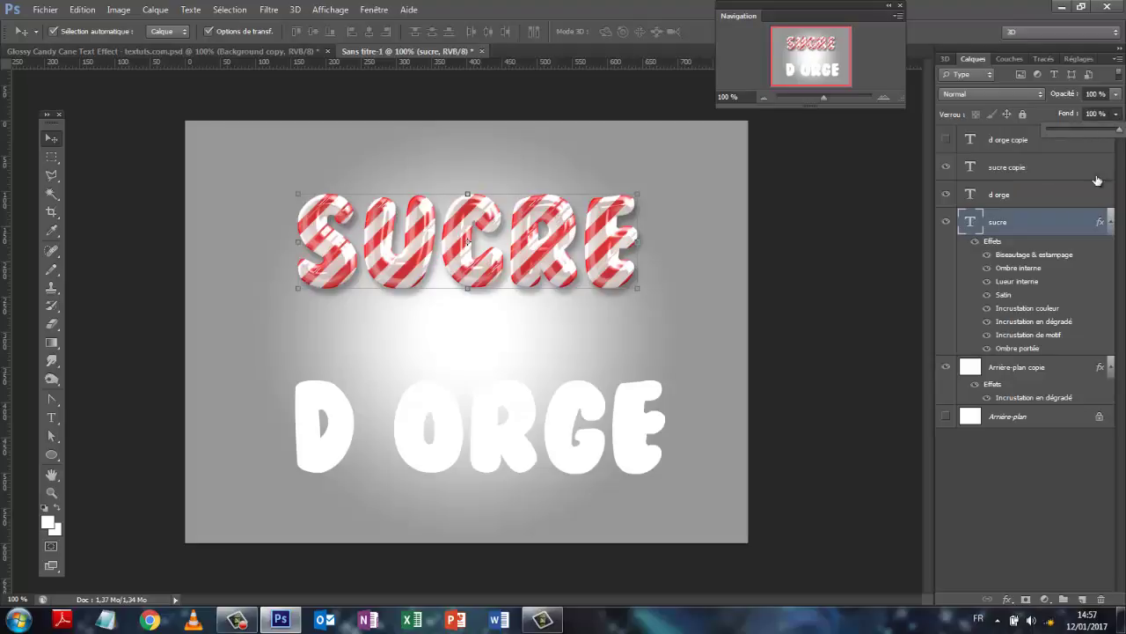
Enable the Biseautage & estampage effect on the sucre copie layer with a size of 20 px.
left_click(1010, 171)
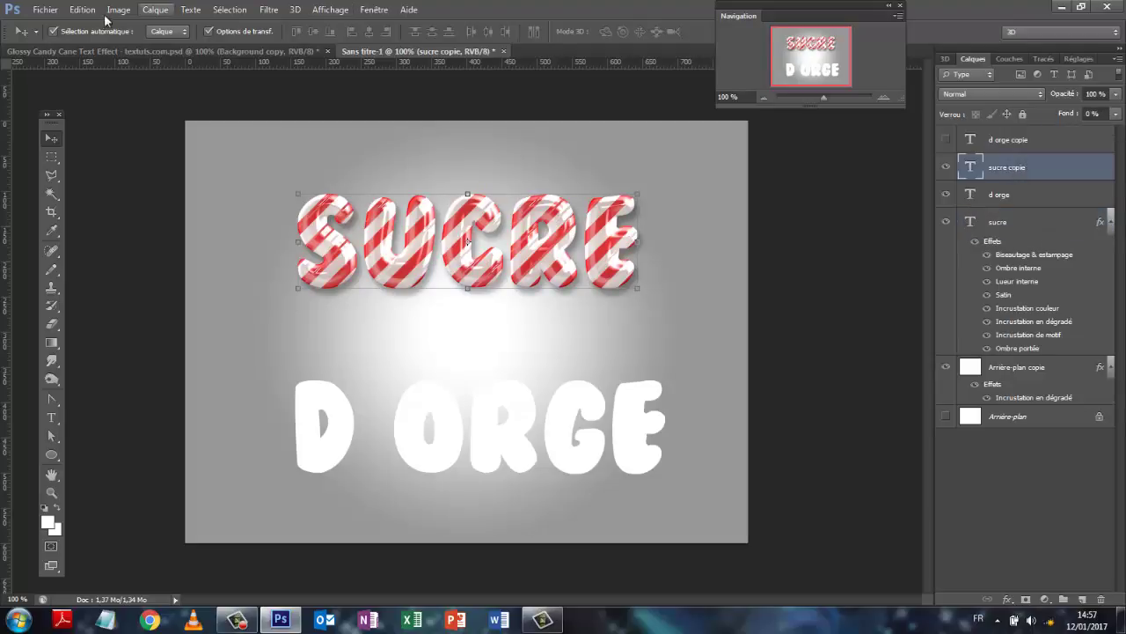
left_click(155, 10)
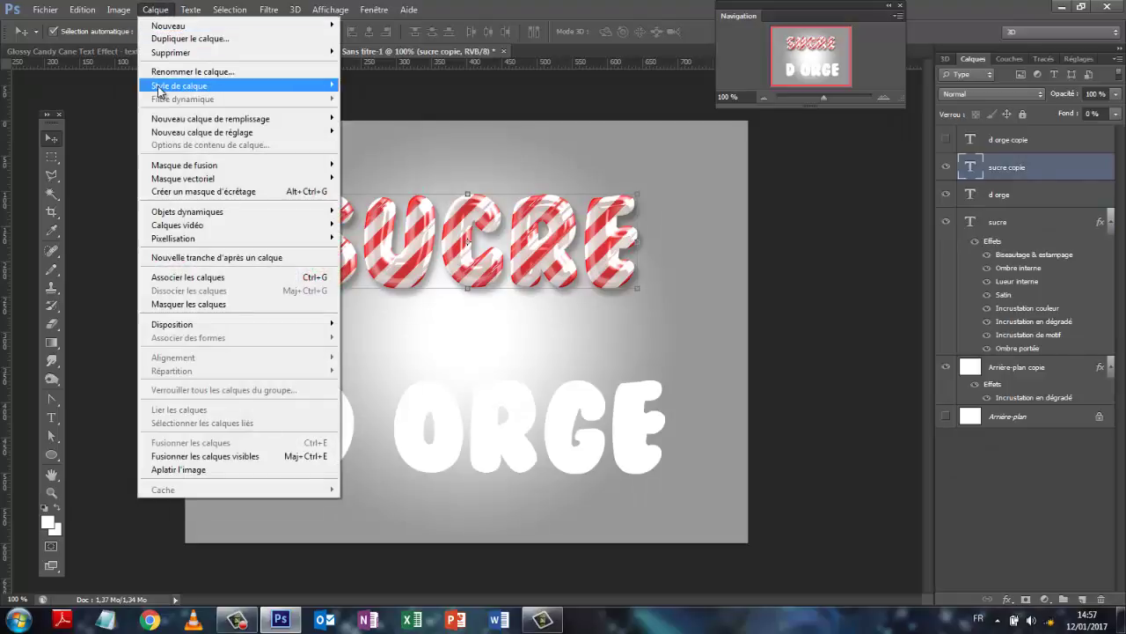
mouse_move(159, 90)
left_click(384, 86)
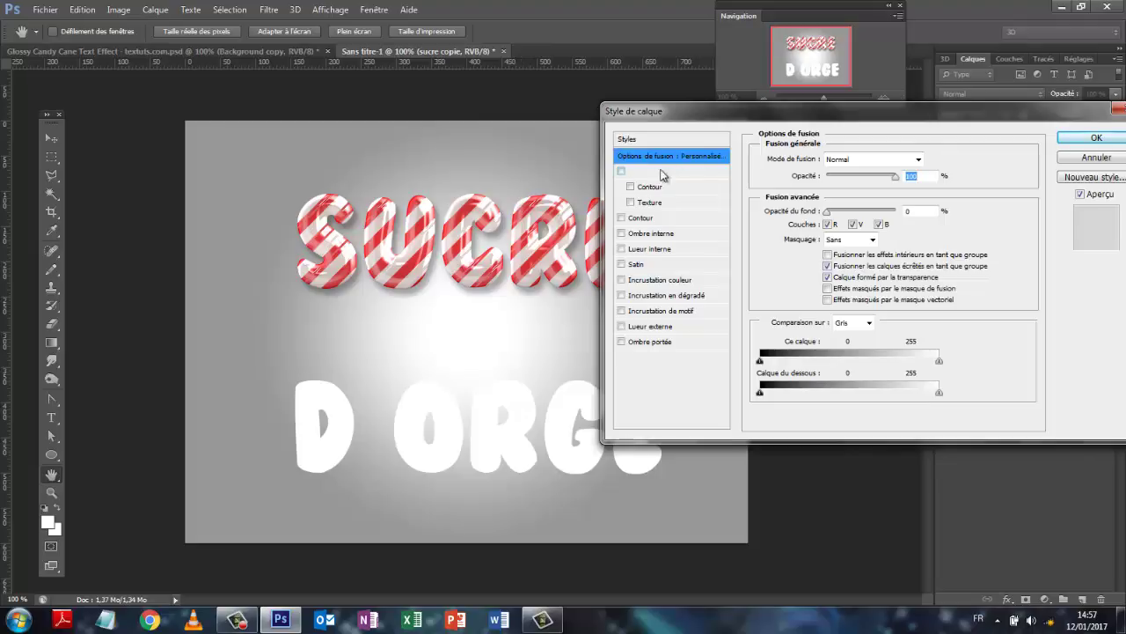
left_click(621, 172)
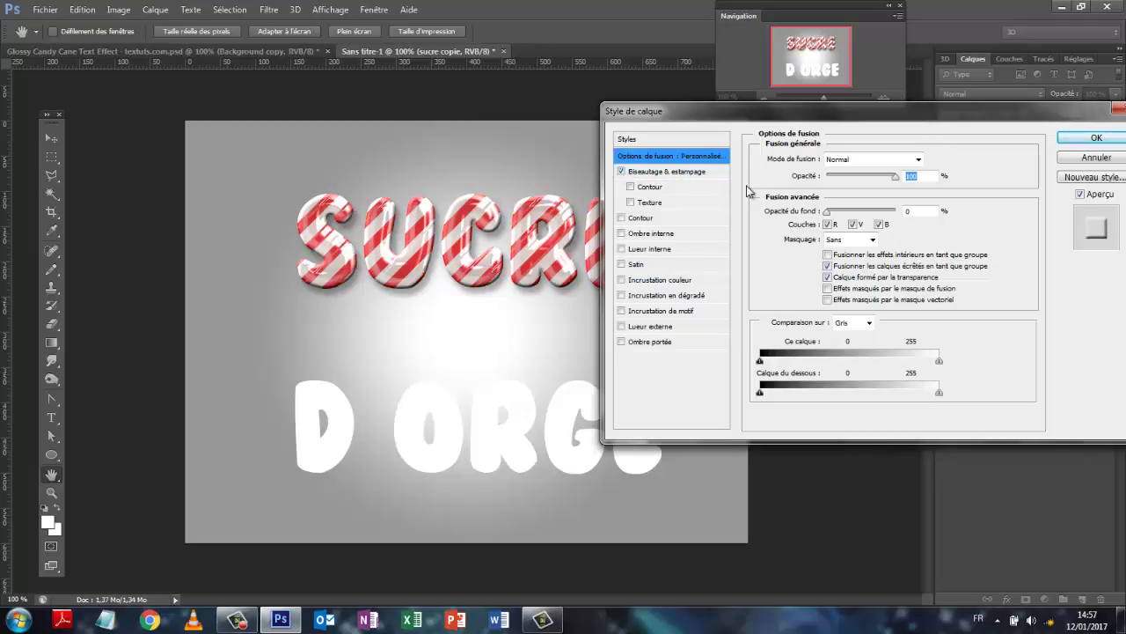
left_click_drag(920, 123, 792, 119)
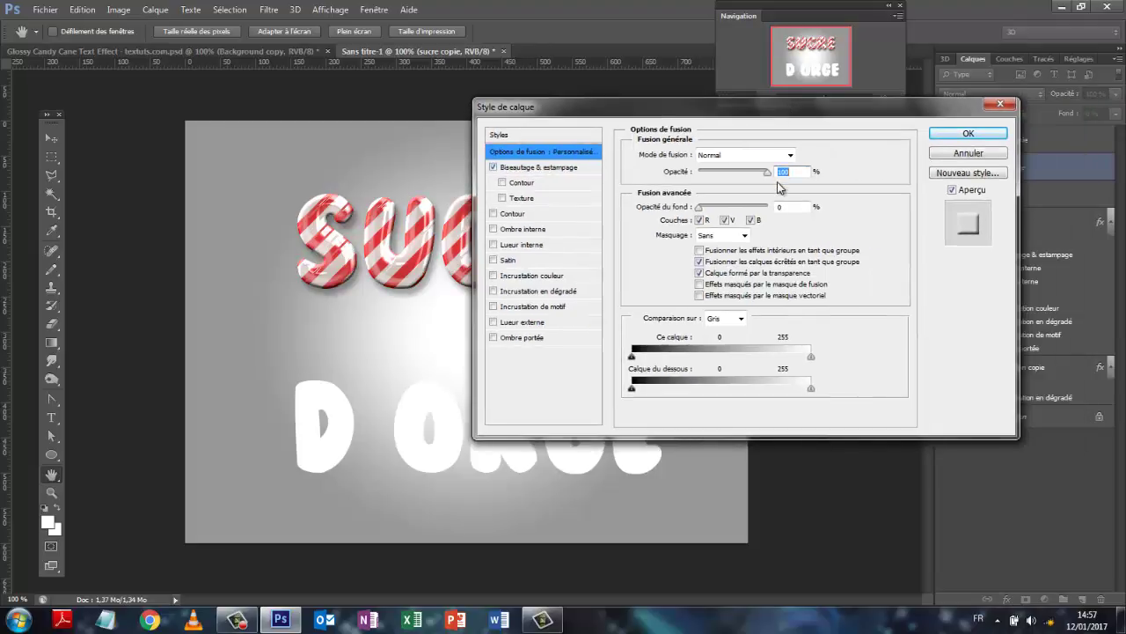
left_click(546, 169)
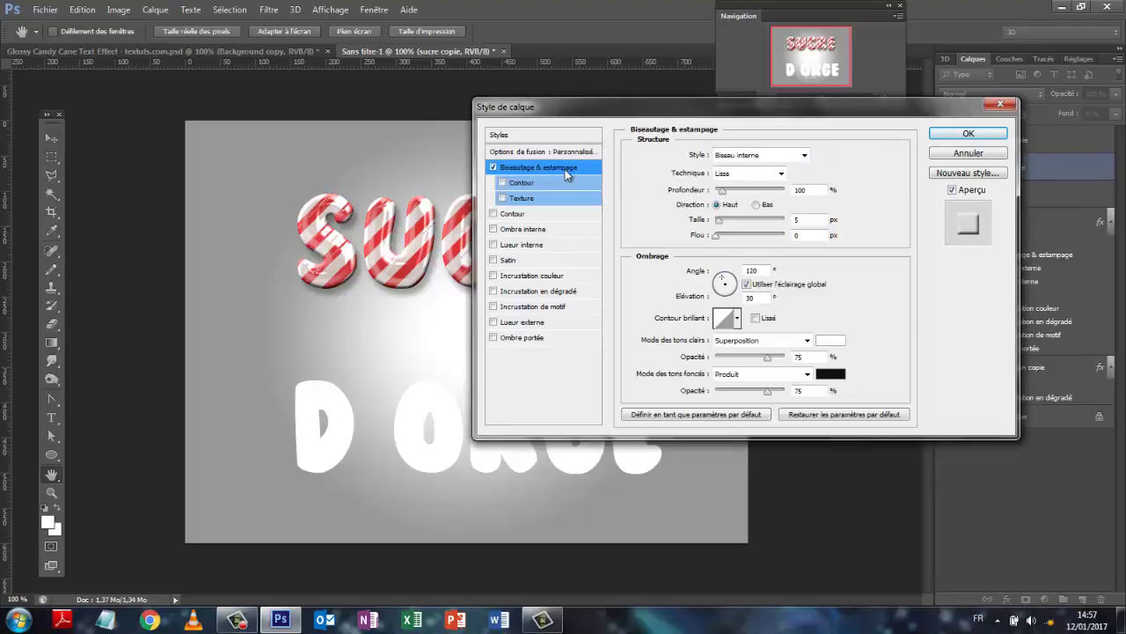
double_click(810, 223)
type("20")
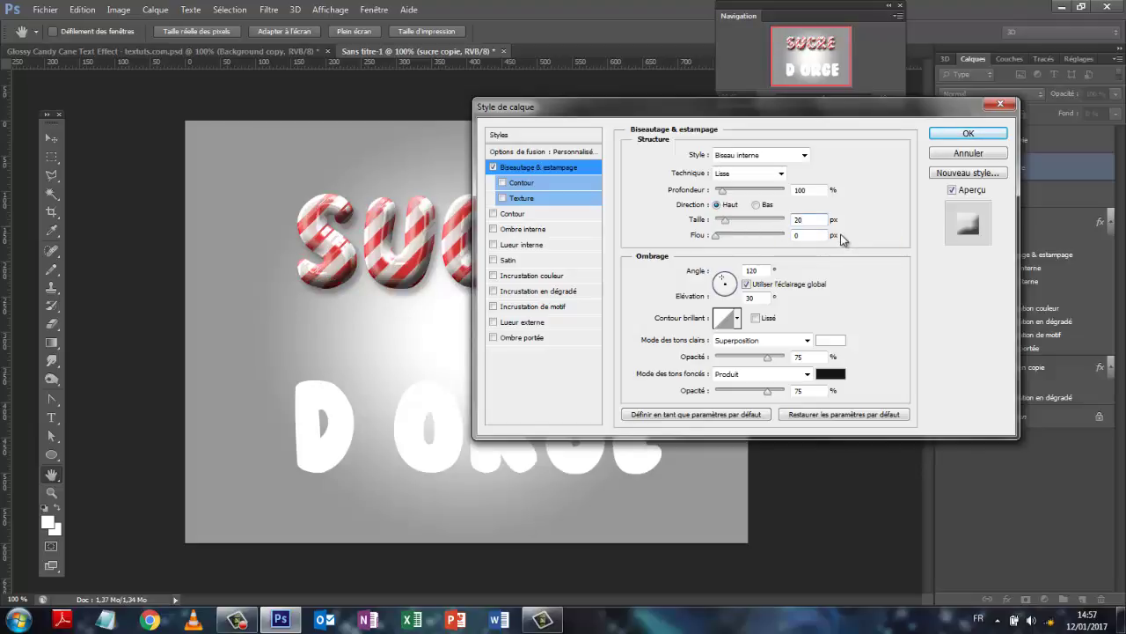
Turn off global lighting for the bevel, set its angle to 120° and elevation to 58°, and enable Lissé for the gloss contour.
double_click(759, 270)
left_click(727, 278)
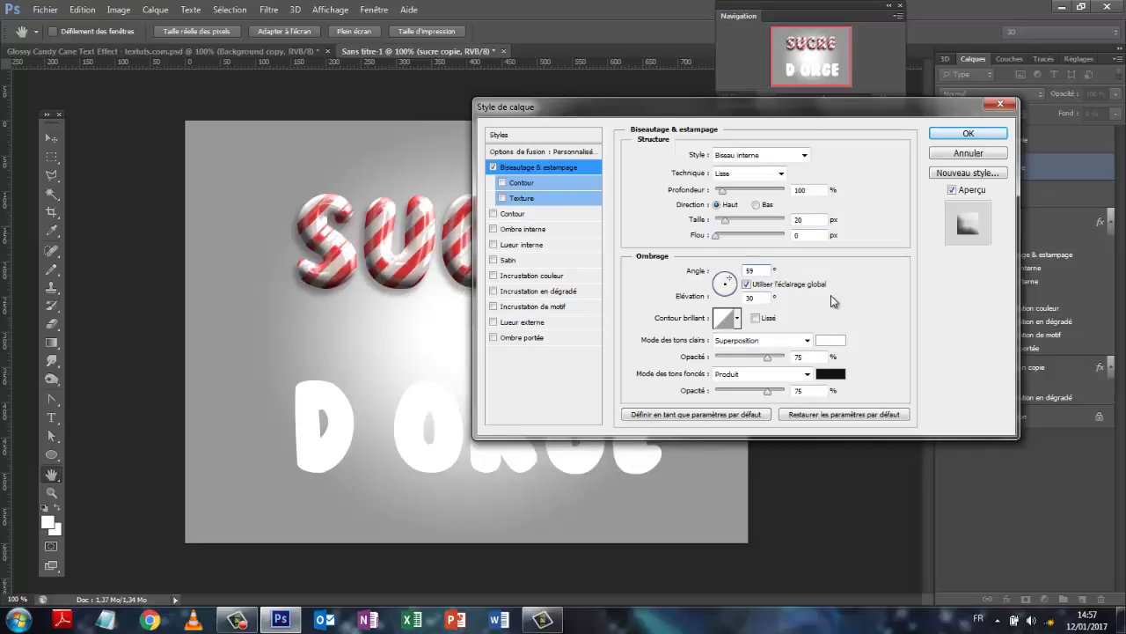
left_click(746, 285)
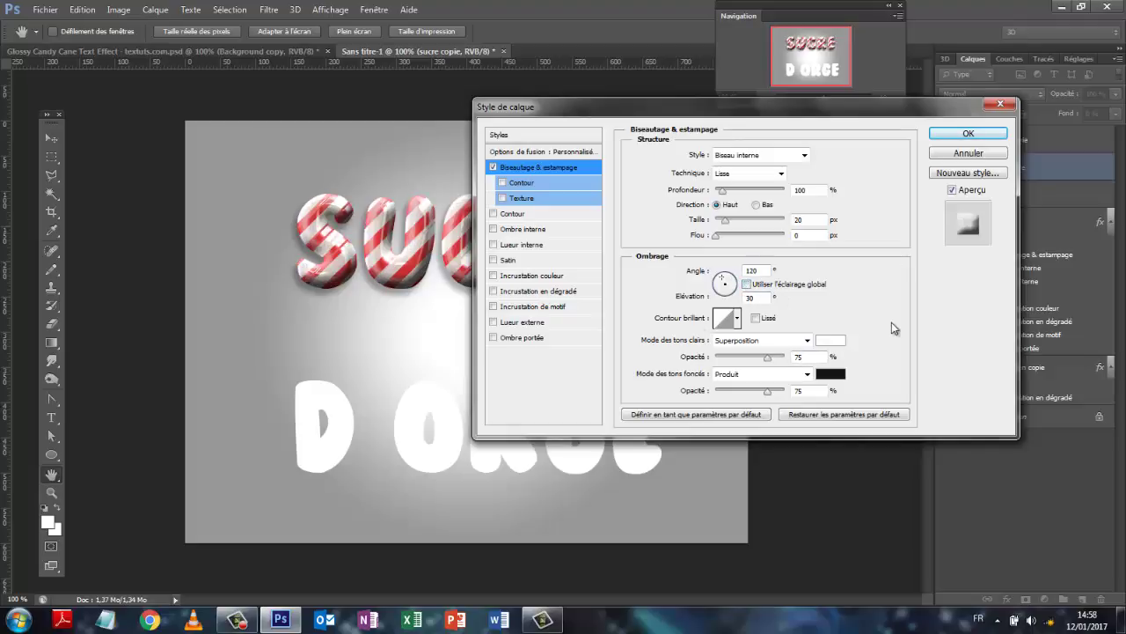
double_click(750, 297)
type("58")
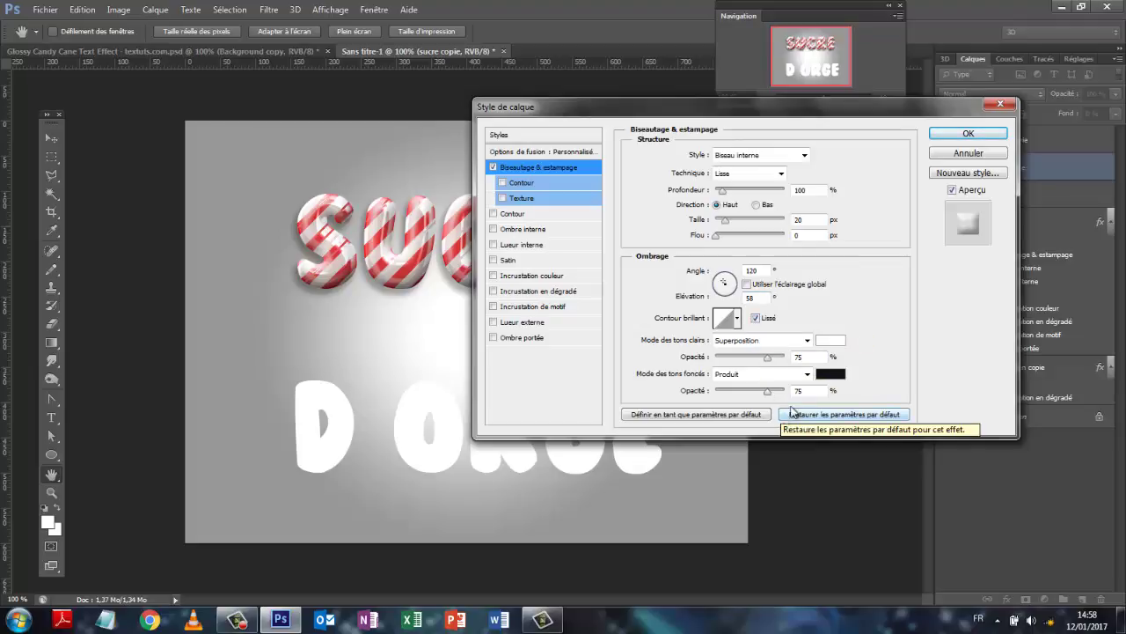
Set the bevel's highlight mode to Incrustation and its shadow opacity to 0%.
left_click(807, 339)
left_click(753, 176)
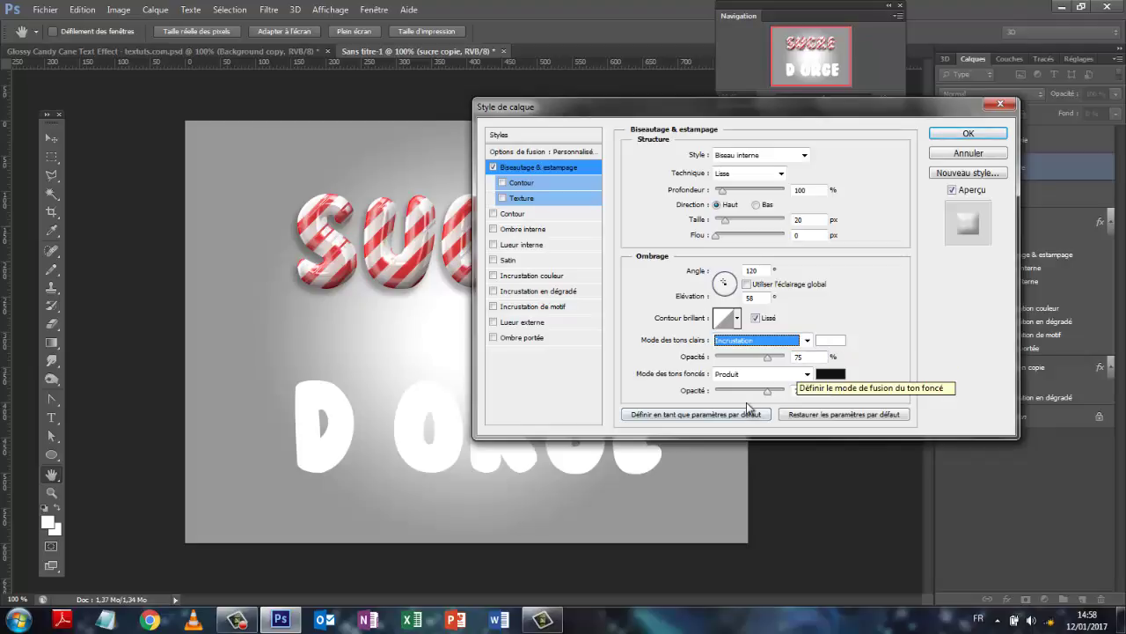
left_click(792, 391)
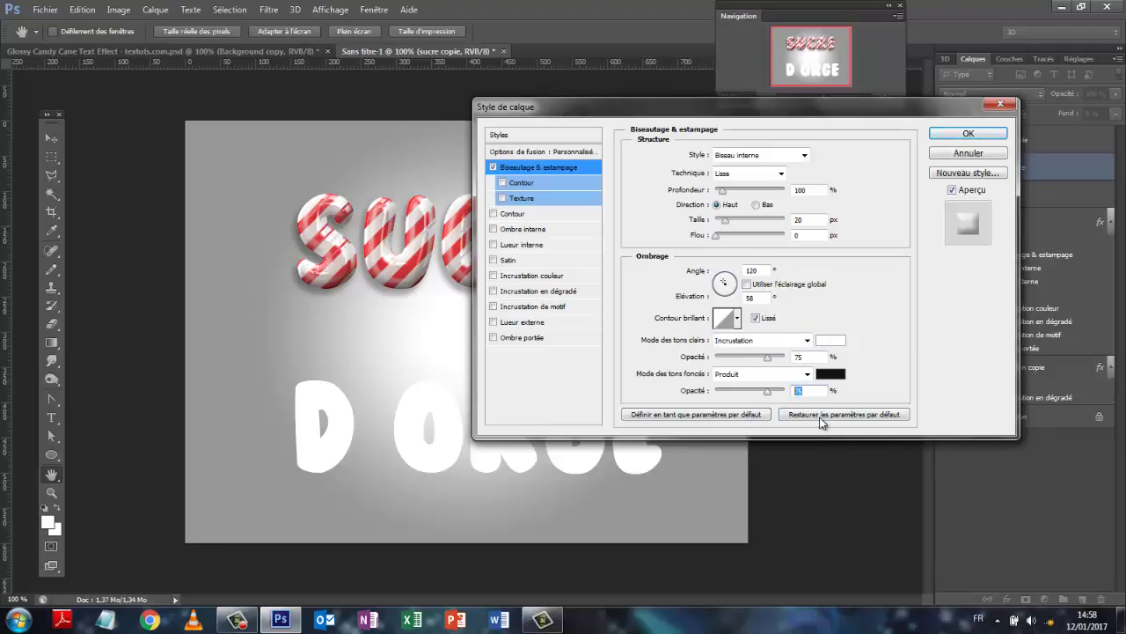
type("0")
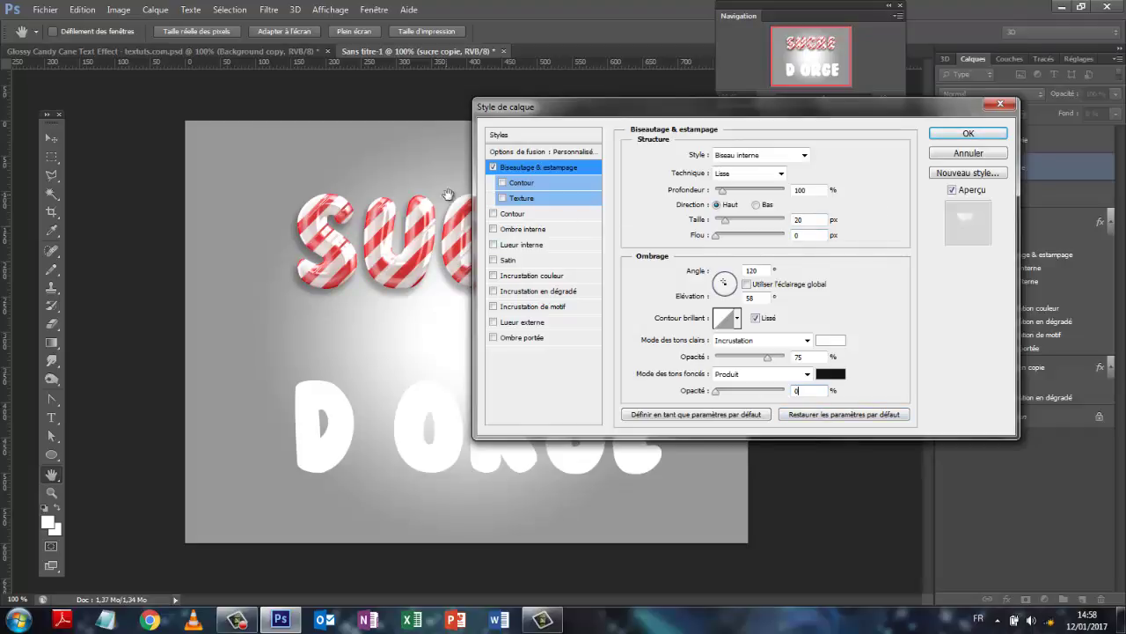
Enable the bevel's Contour option with the Demi-cercle preset and Lissé, and apply the layer style.
left_click(524, 185)
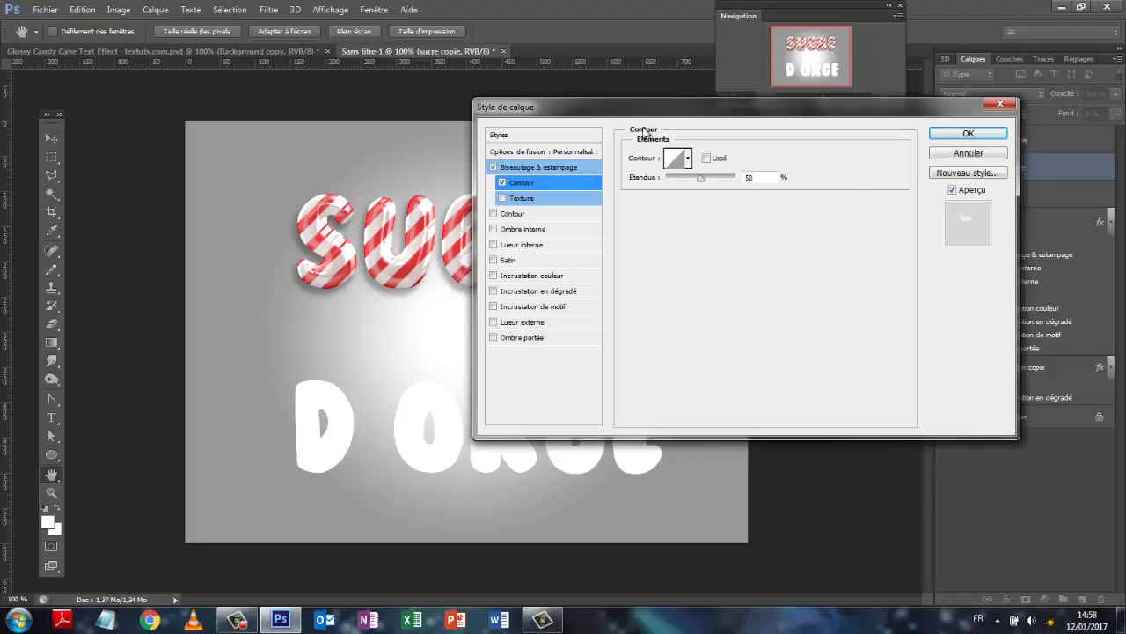
left_click(688, 159)
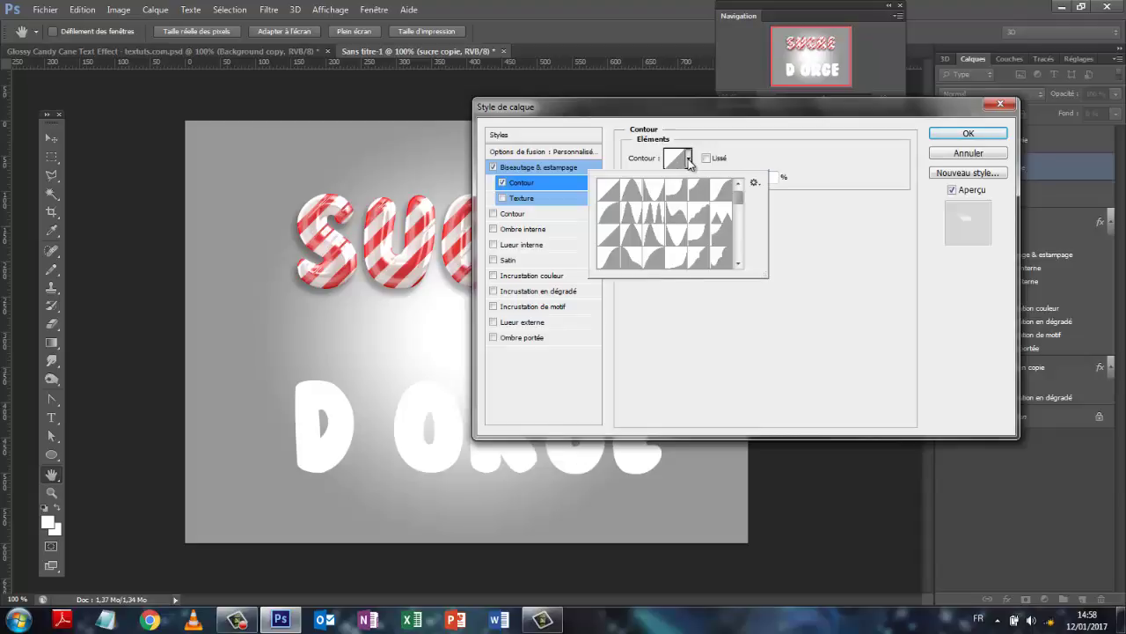
left_click(613, 216)
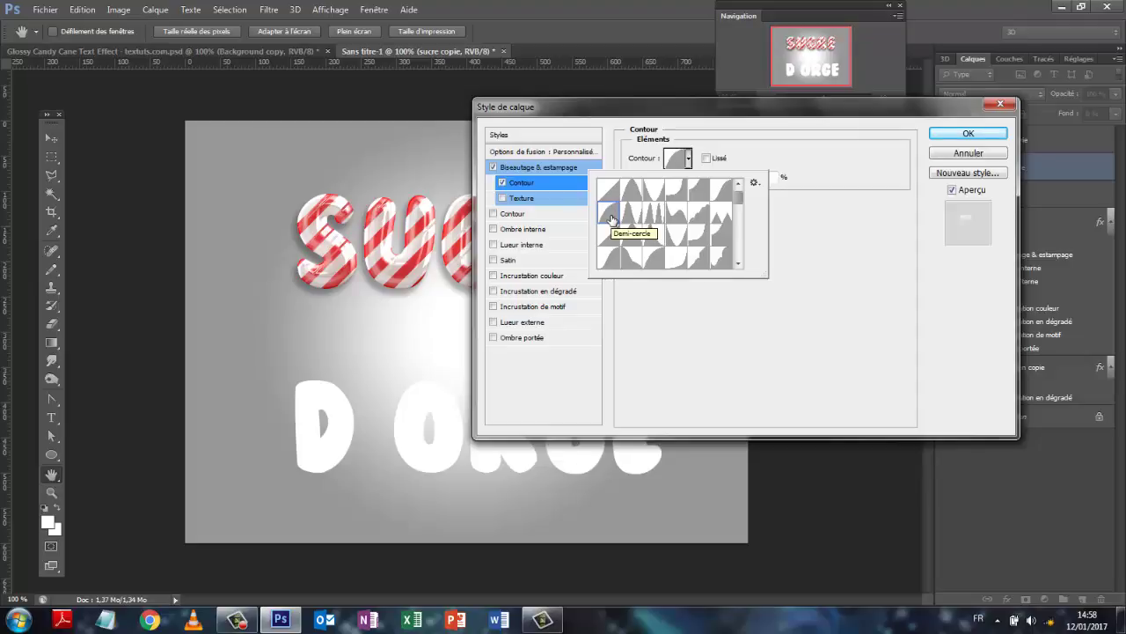
left_click(837, 283)
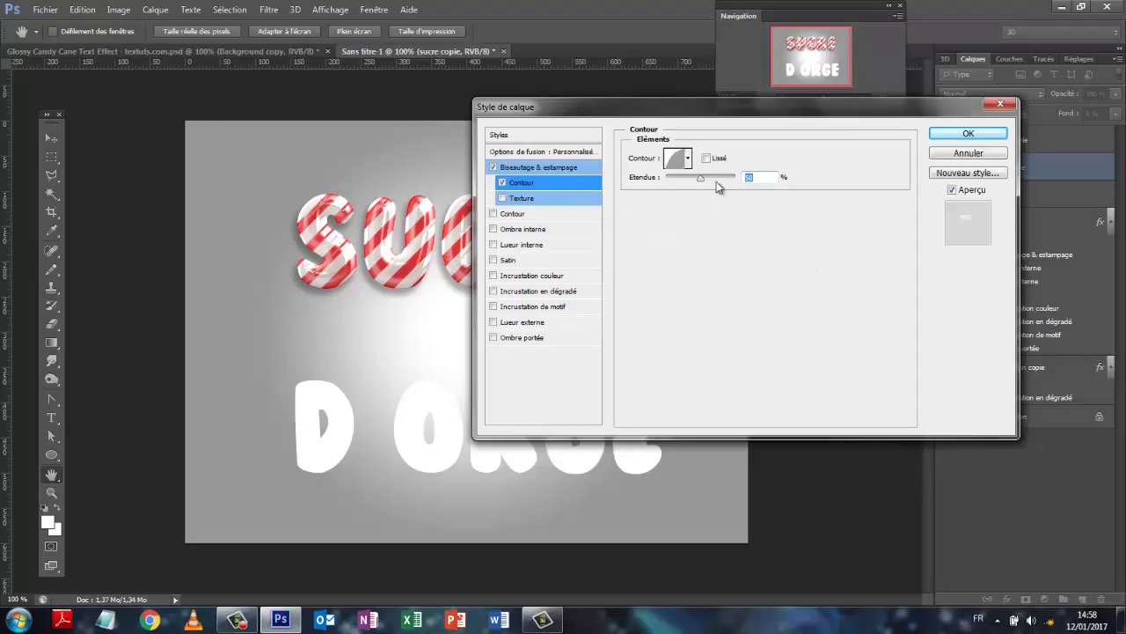
left_click(677, 158)
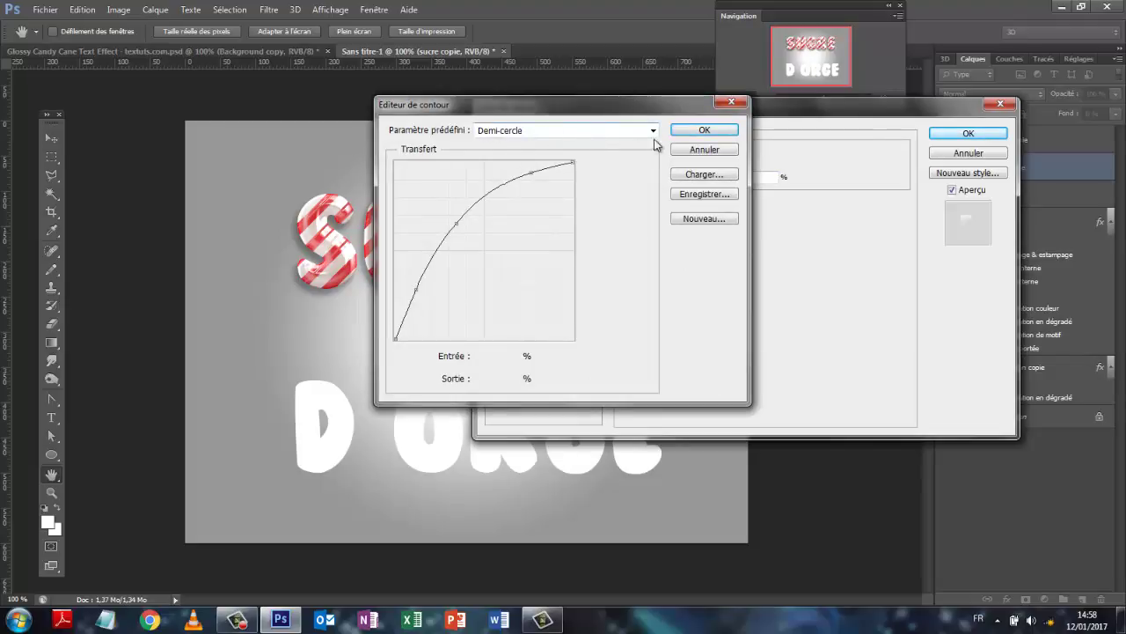
left_click(713, 135)
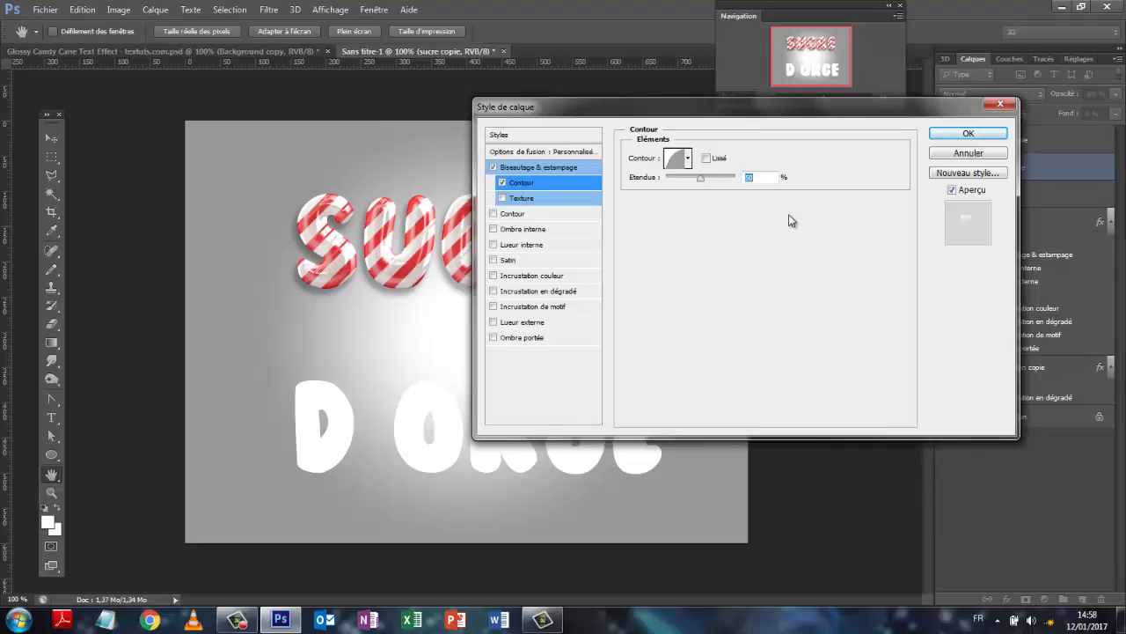
left_click(707, 159)
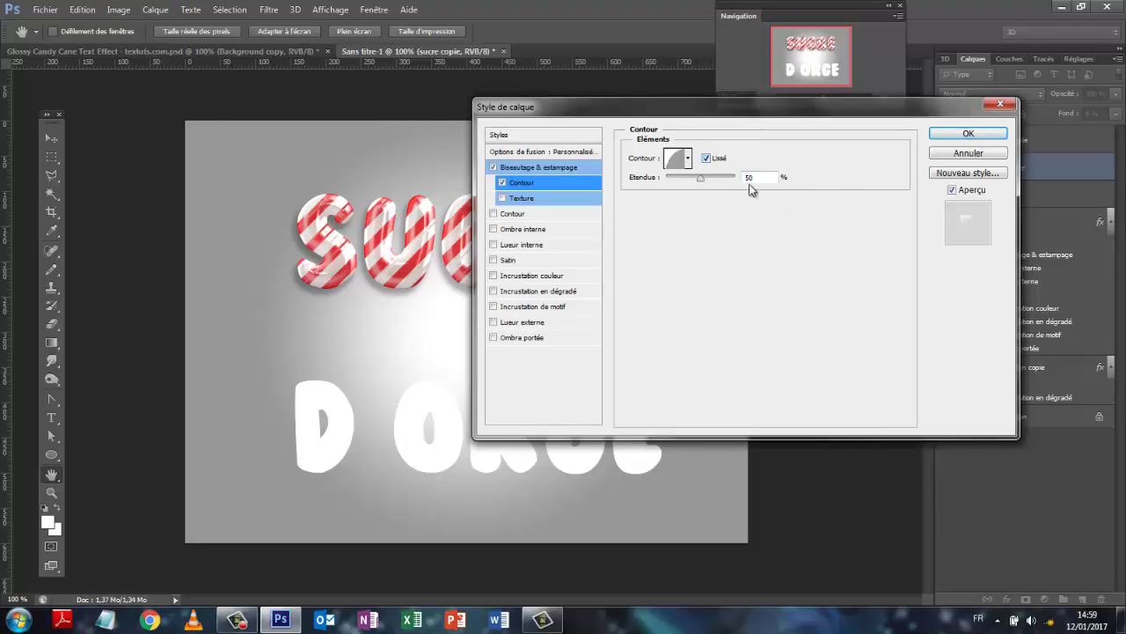
left_click(948, 137)
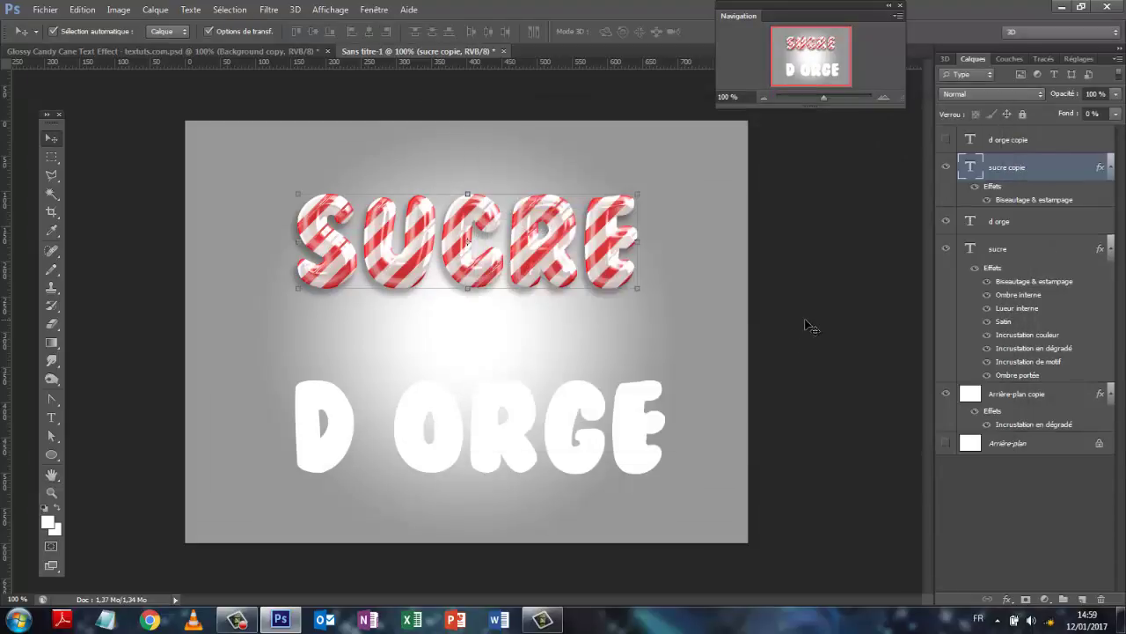
Copy the layer style of the sucre layer.
left_click(1034, 546)
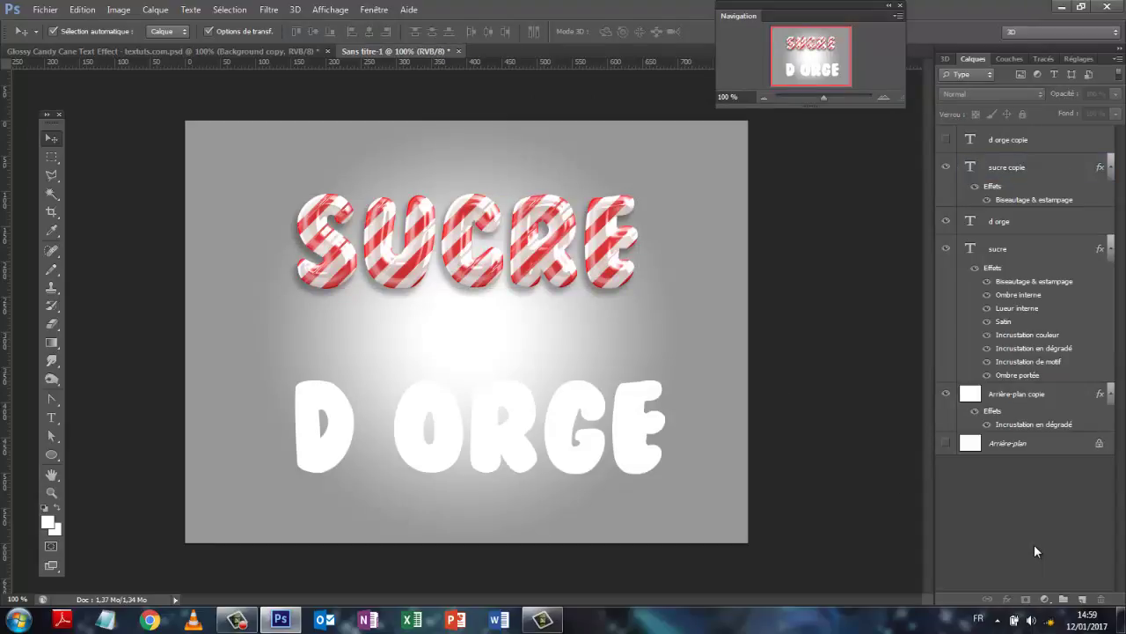
left_click(1016, 254)
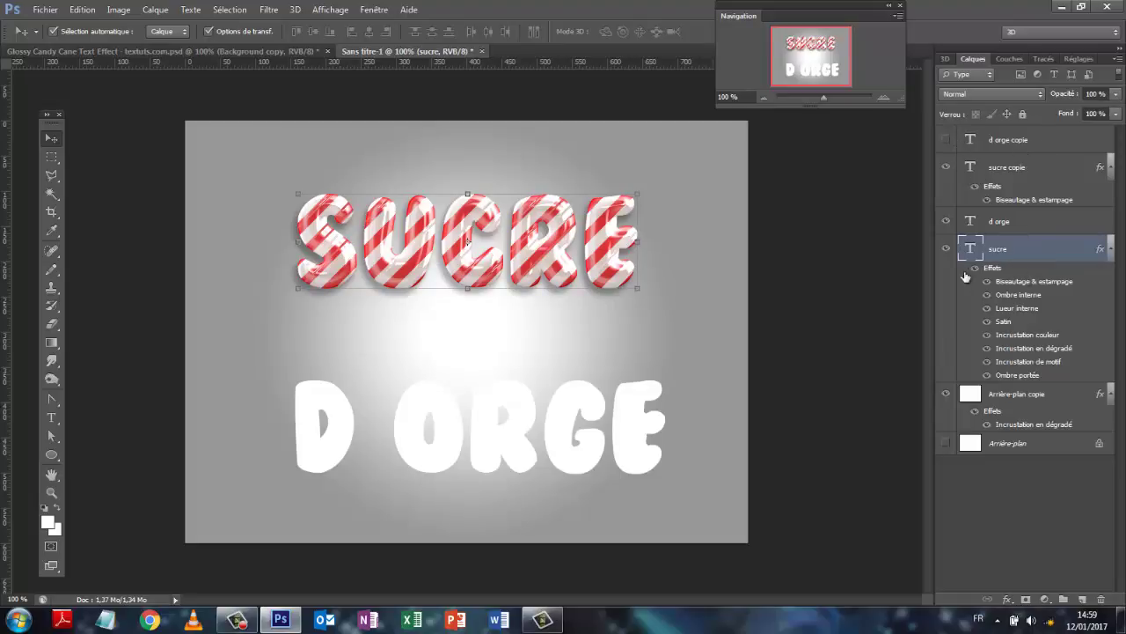
right_click(1012, 255)
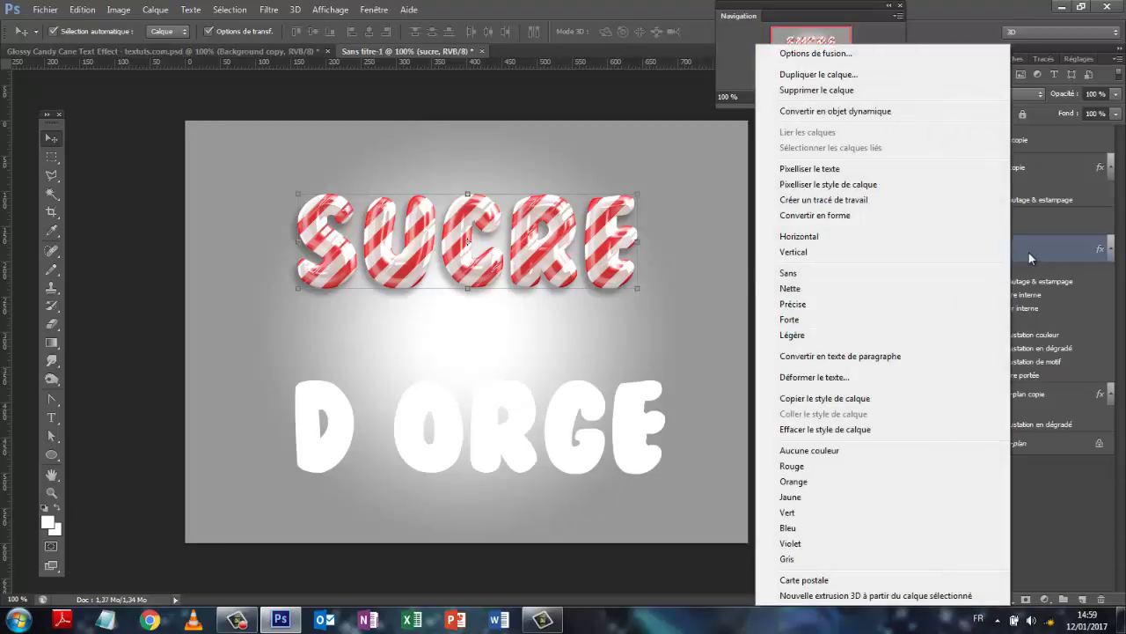
left_click(809, 399)
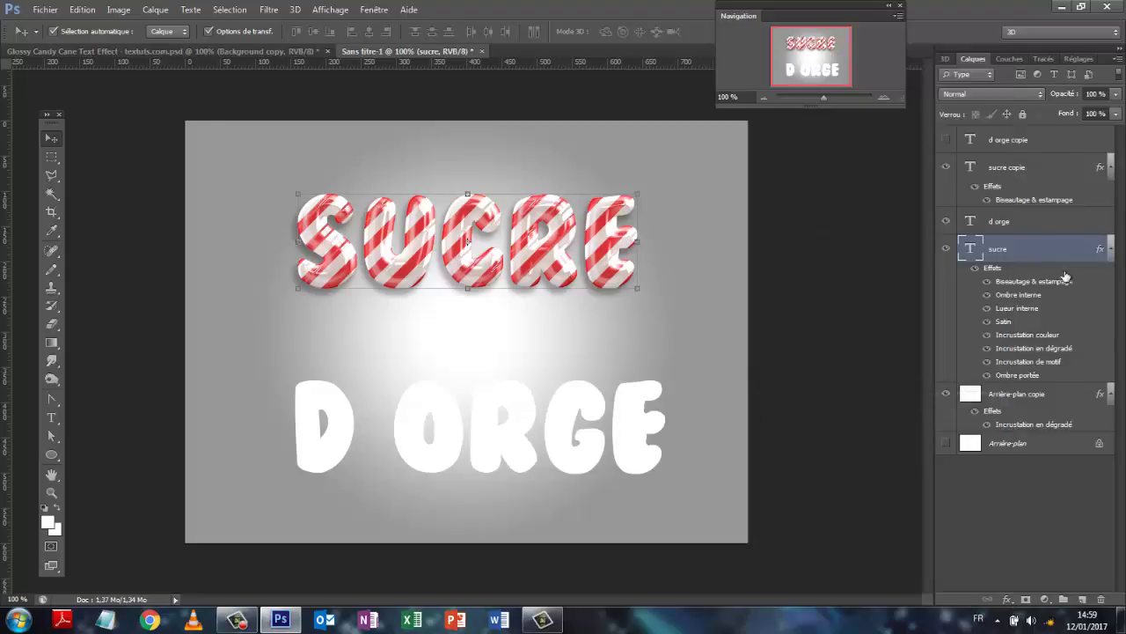
Paste the copied layer style onto the d orge layer.
left_click(1016, 225)
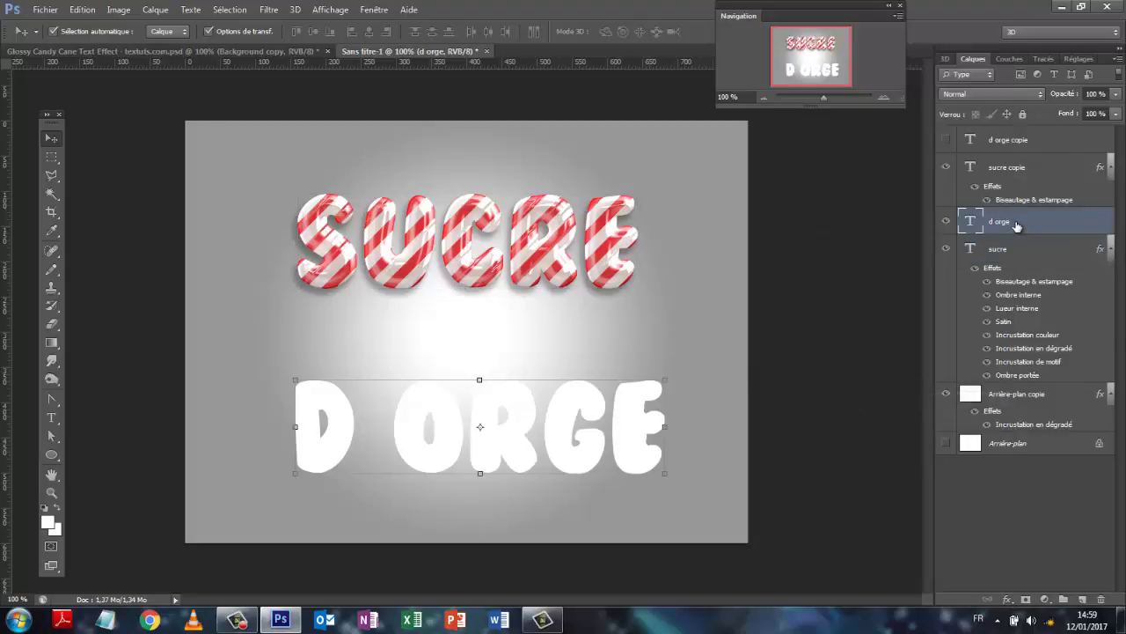
right_click(1016, 226)
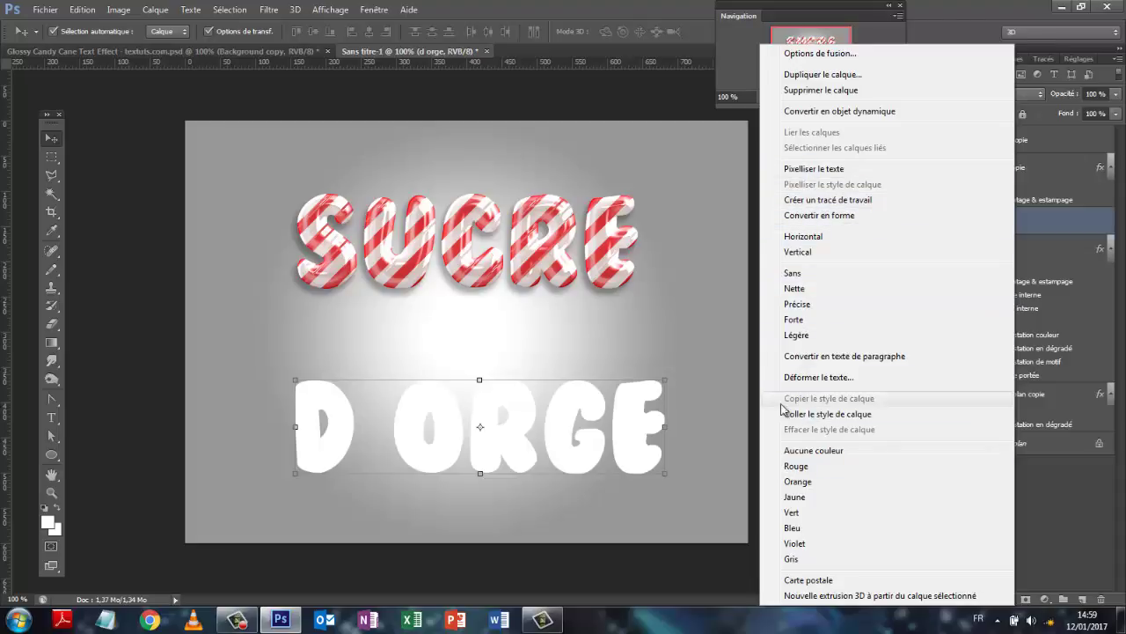
left_click(1075, 231)
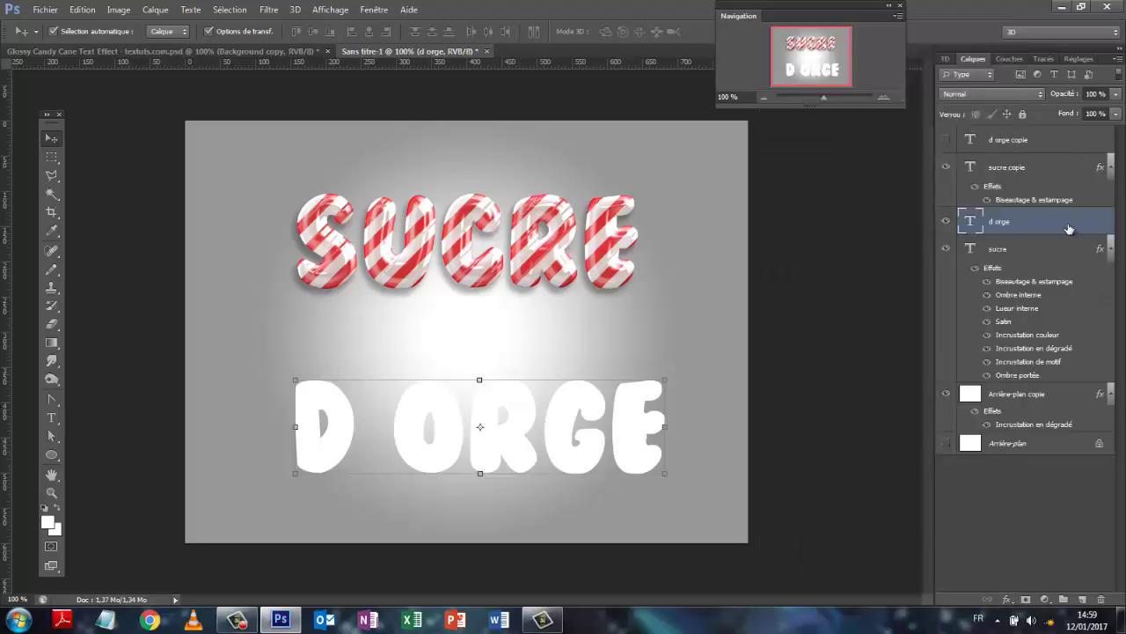
right_click(1068, 229)
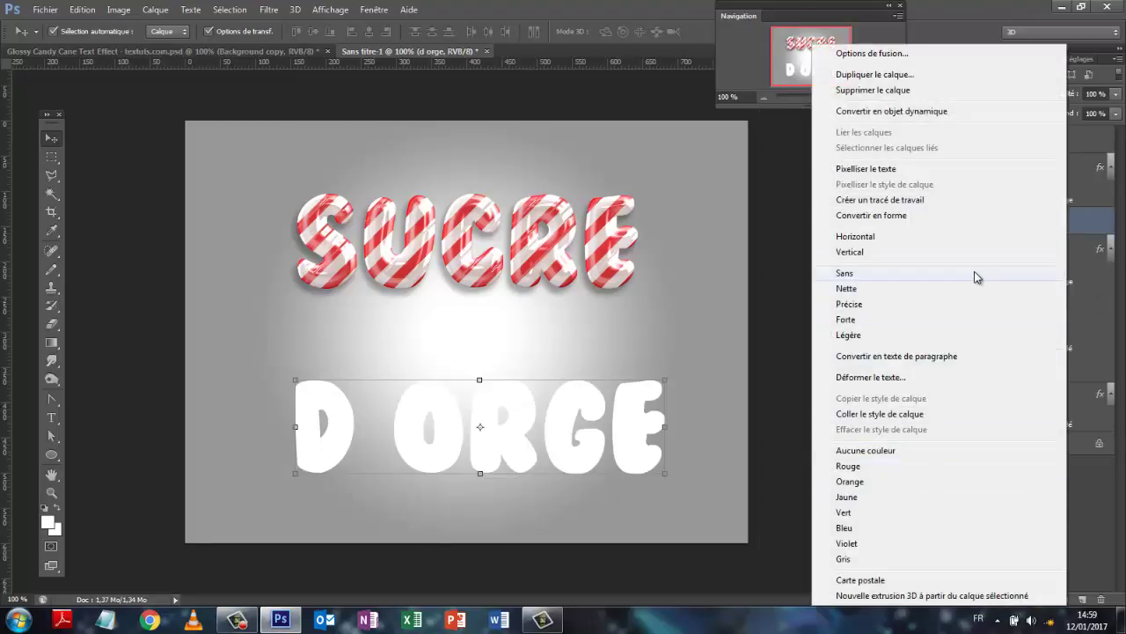
left_click(781, 177)
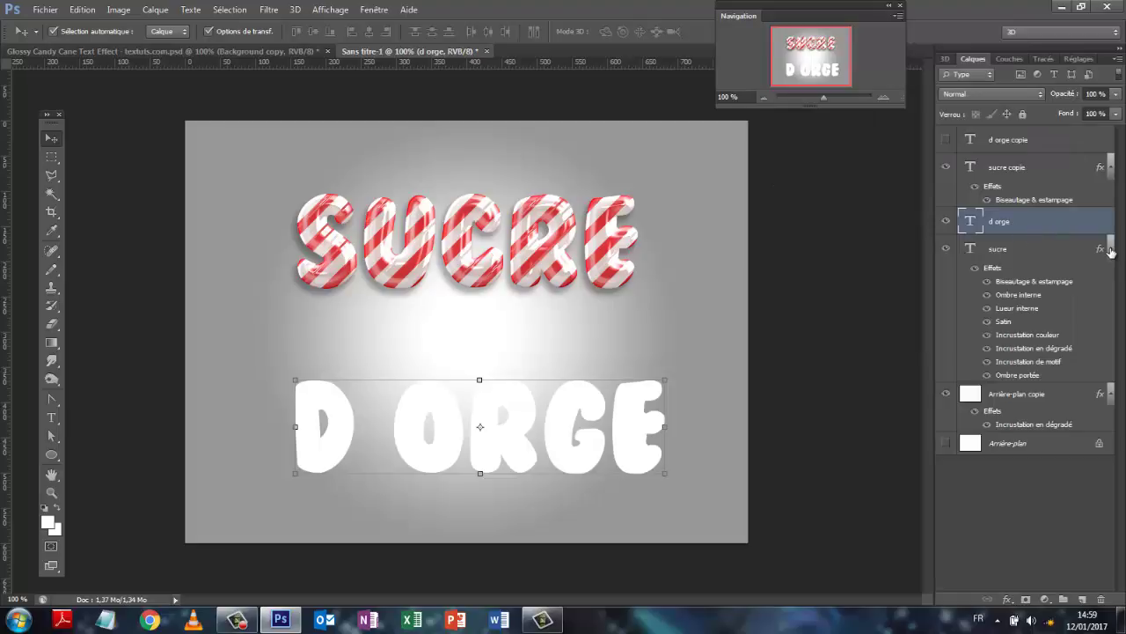
right_click(997, 225)
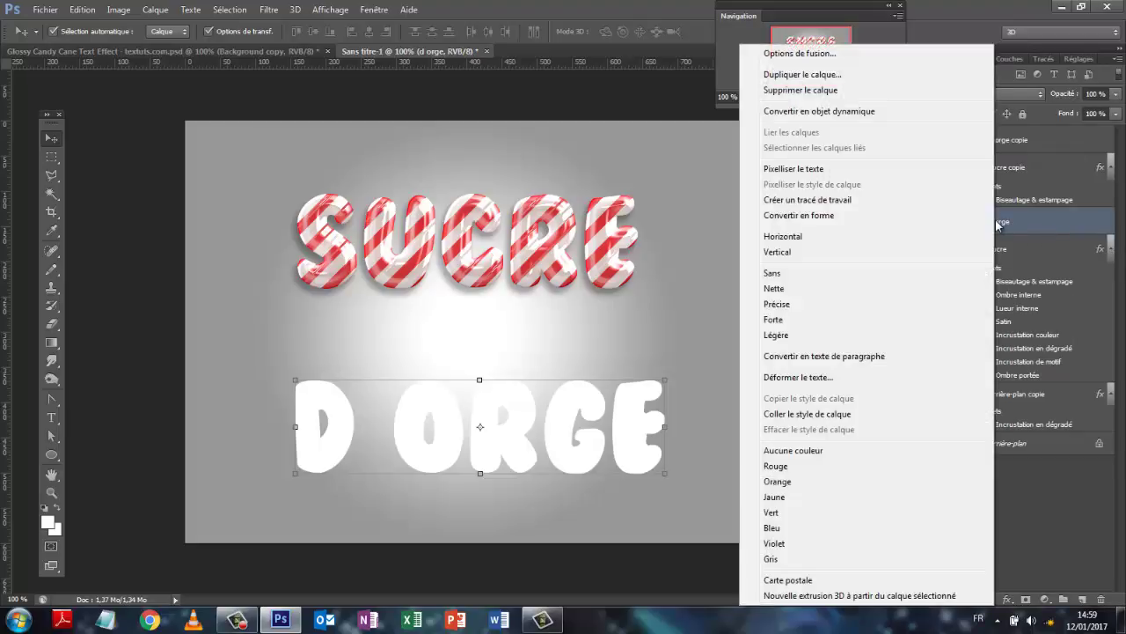
left_click(817, 415)
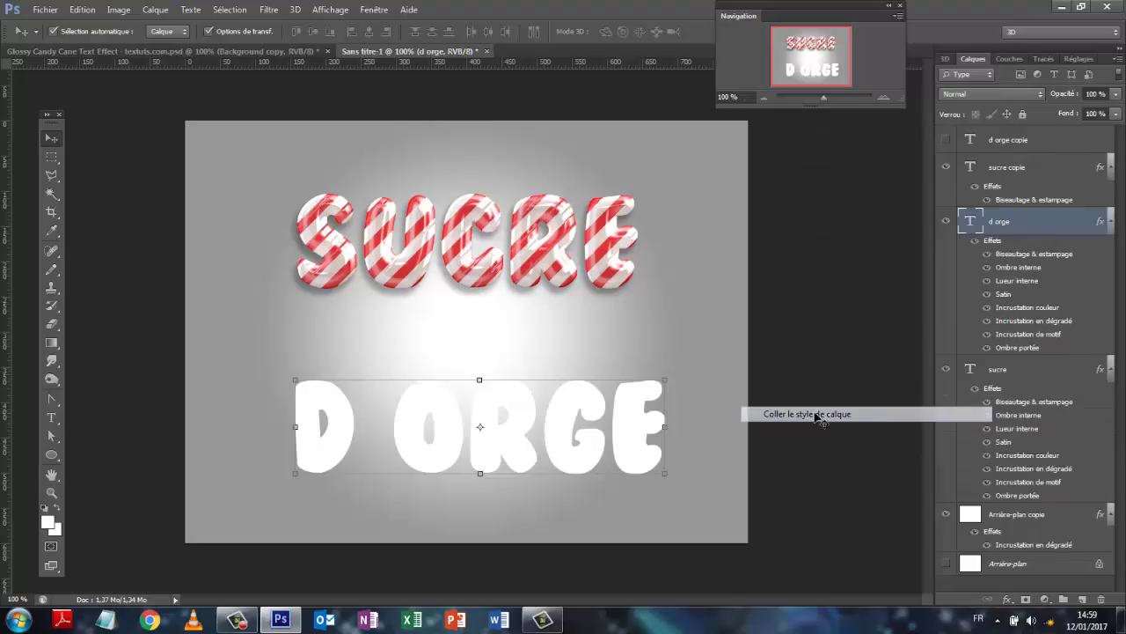
Copy the layer style of sucre copie, then show the d orge copie layer and paste the style onto it.
left_click(1008, 168)
right_click(1008, 169)
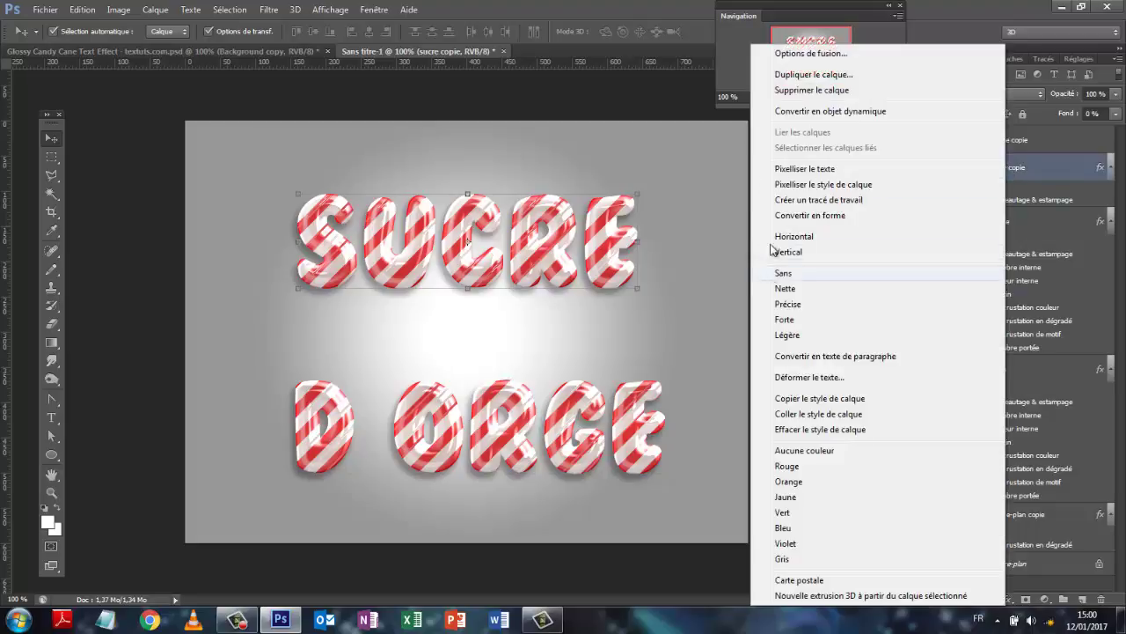
left_click(814, 400)
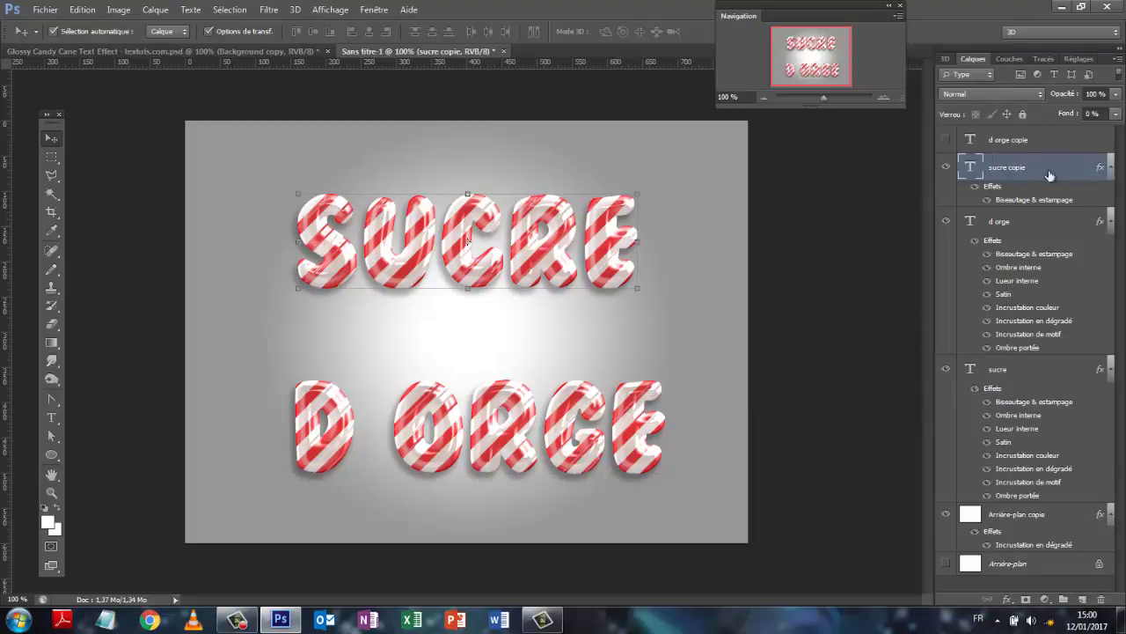
left_click(945, 141)
right_click(1002, 137)
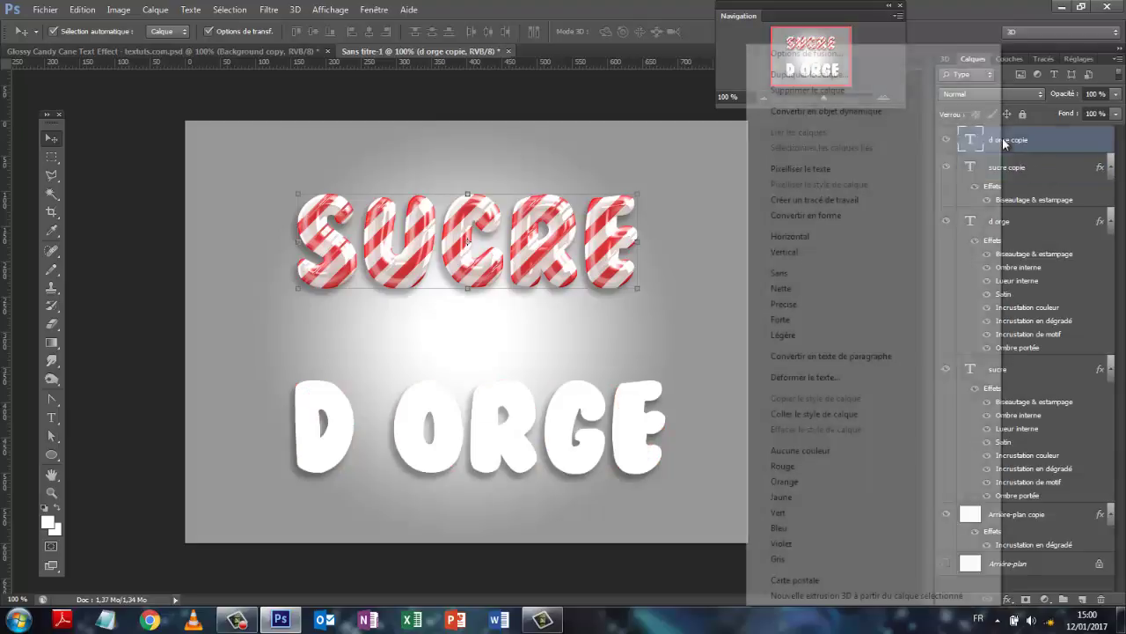
left_click(799, 413)
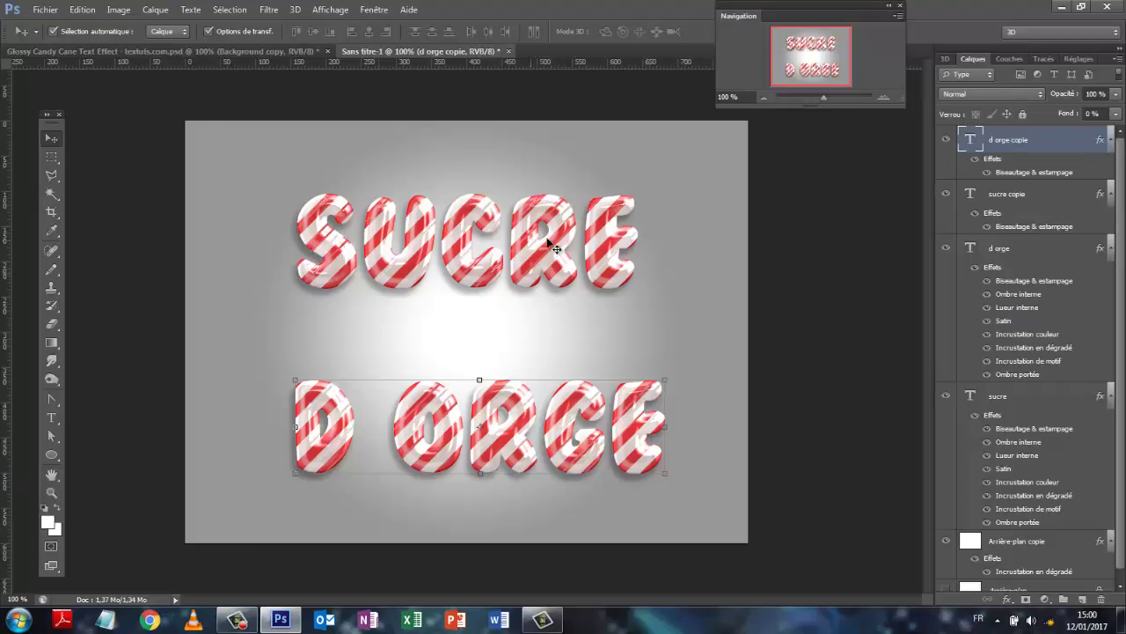
left_click(852, 414)
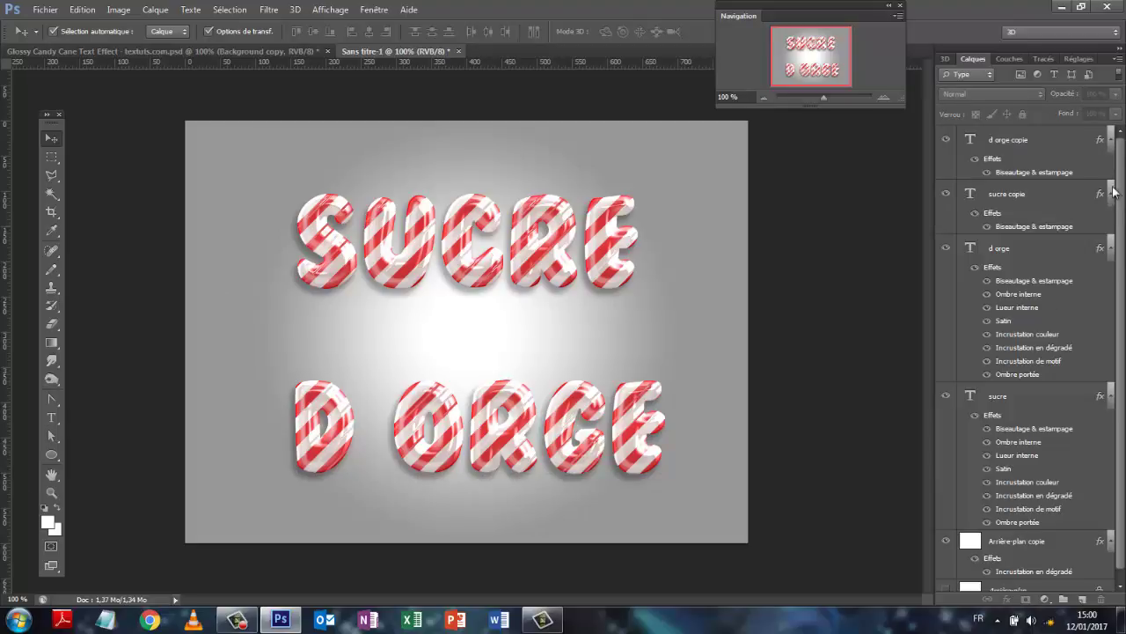
Collapse the effects lists of the four text layers and the Arrière-plan copie layer.
scroll(1115, 146, "down", 1)
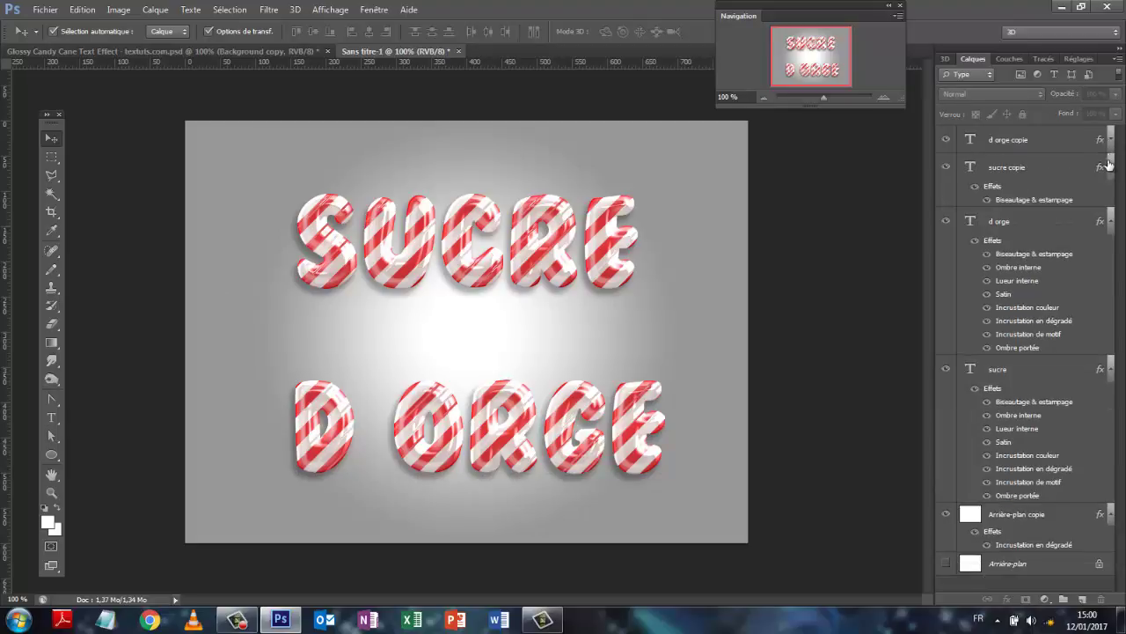
left_click(1111, 169)
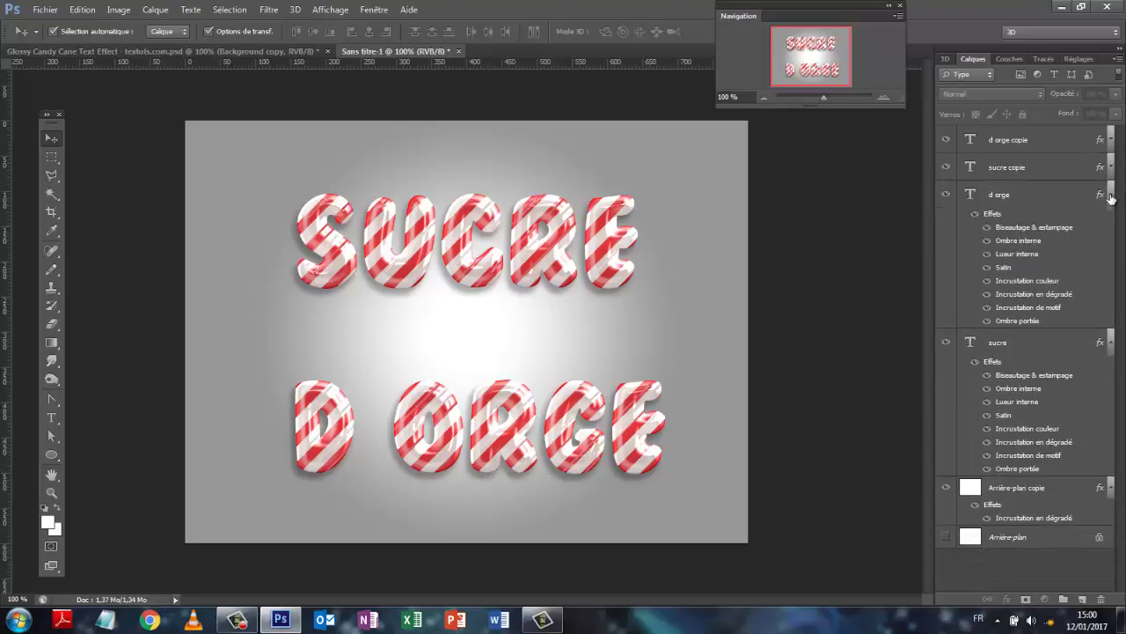
left_click(1111, 195)
left_click(1110, 222)
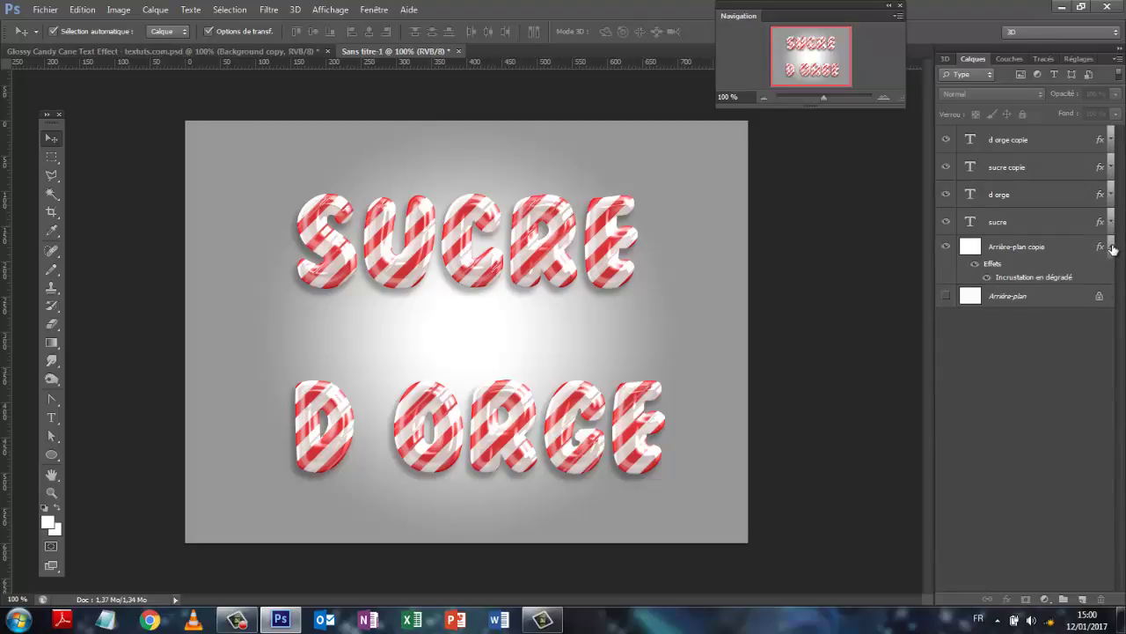
left_click(1110, 248)
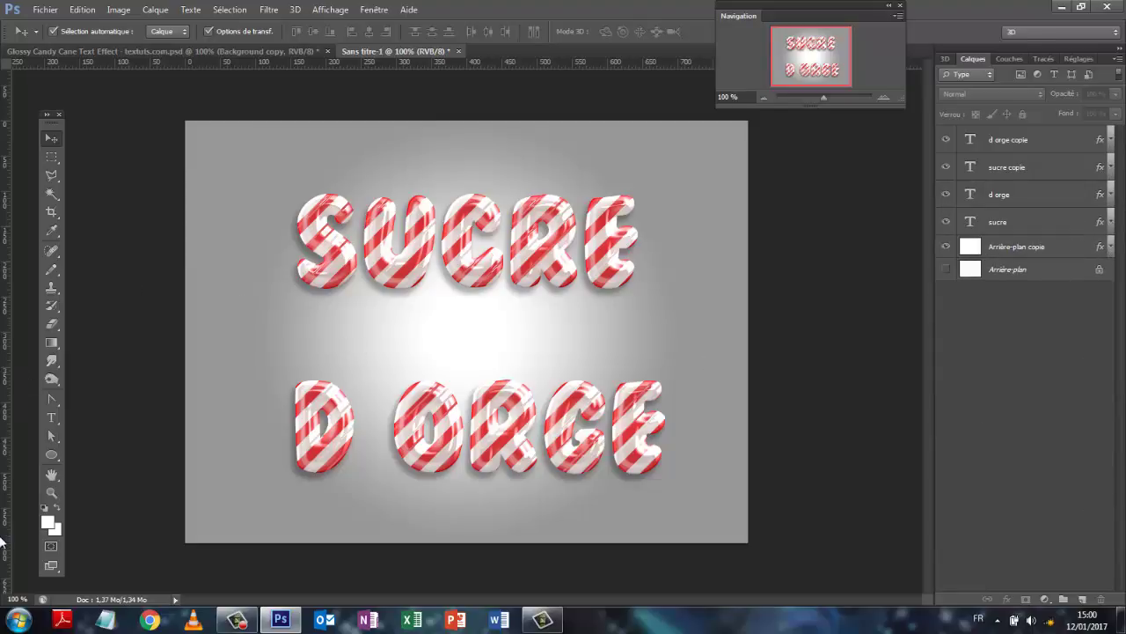
Draw a white ellipse about 26 by 68 px, rotate it about 36° and place it as an apostrophe between D and O.
left_click(50, 457)
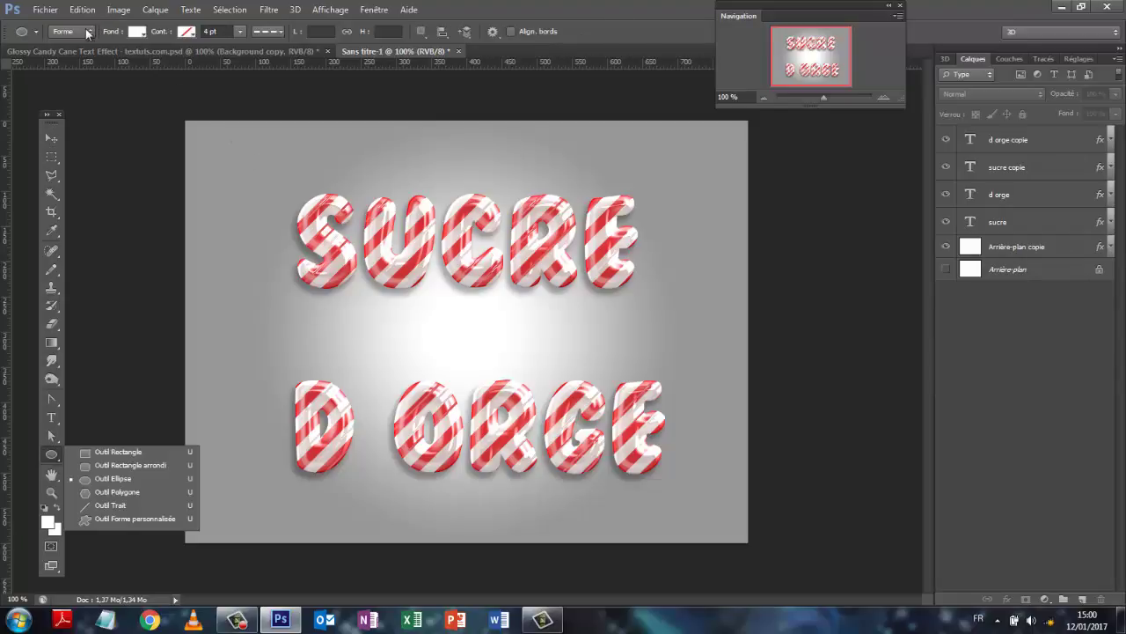
left_click_drag(407, 309, 388, 361)
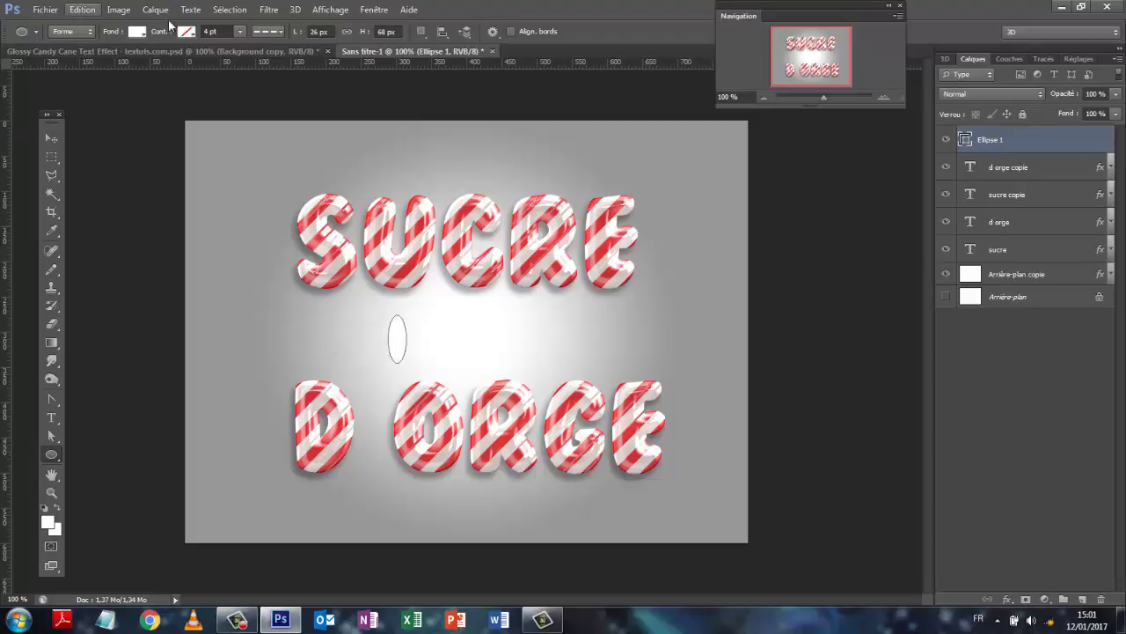
left_click(88, 10)
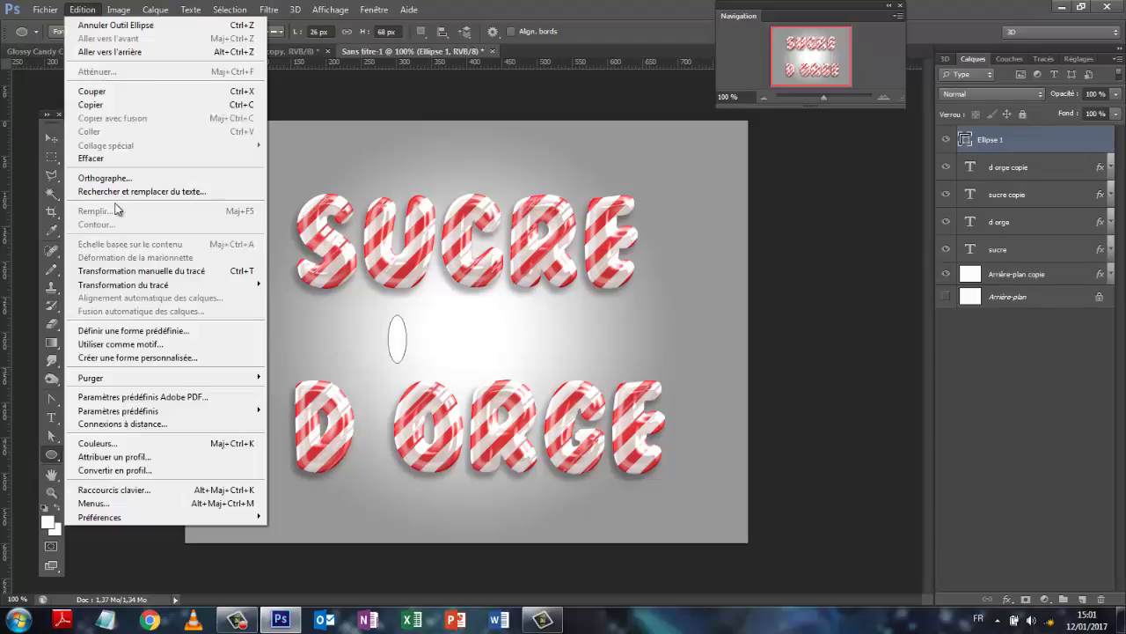
left_click(124, 271)
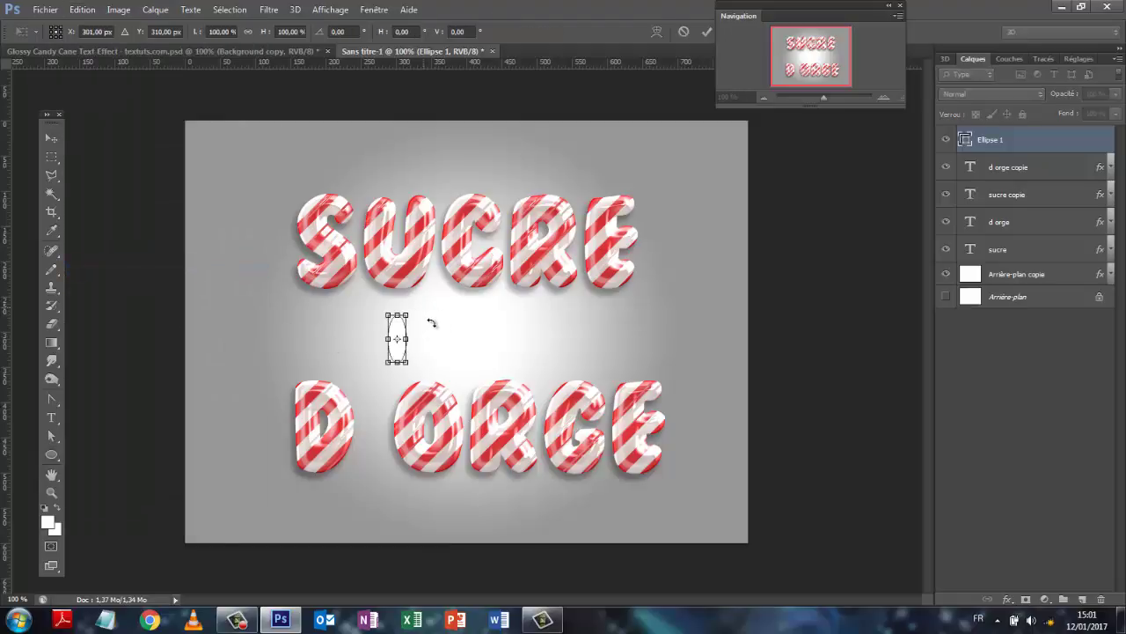
left_click_drag(432, 323, 392, 371)
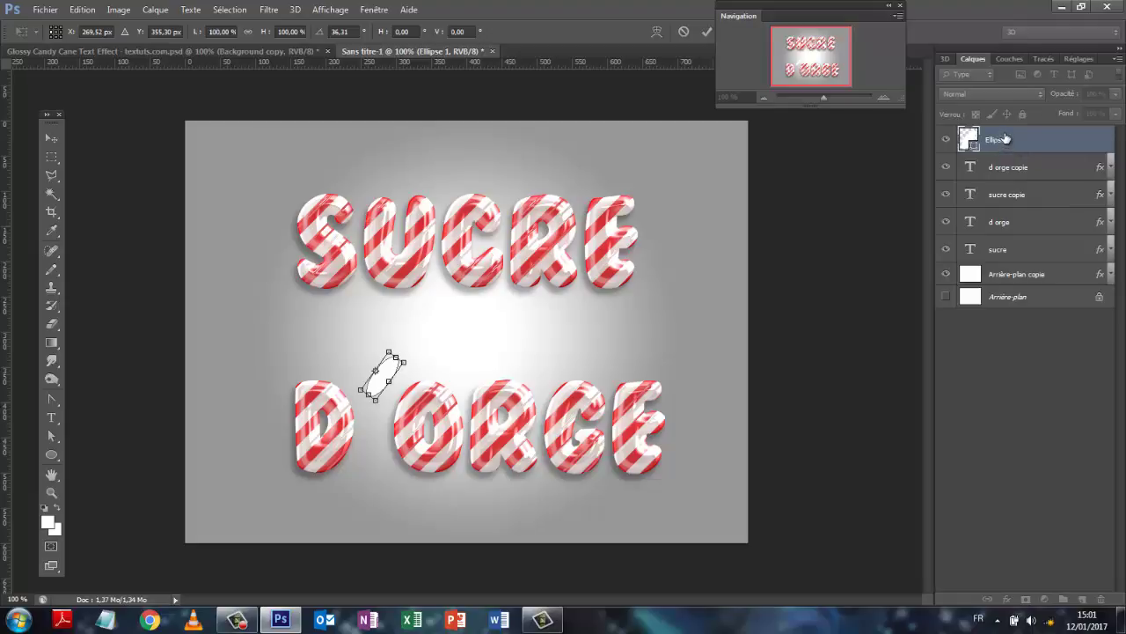
left_click(707, 32)
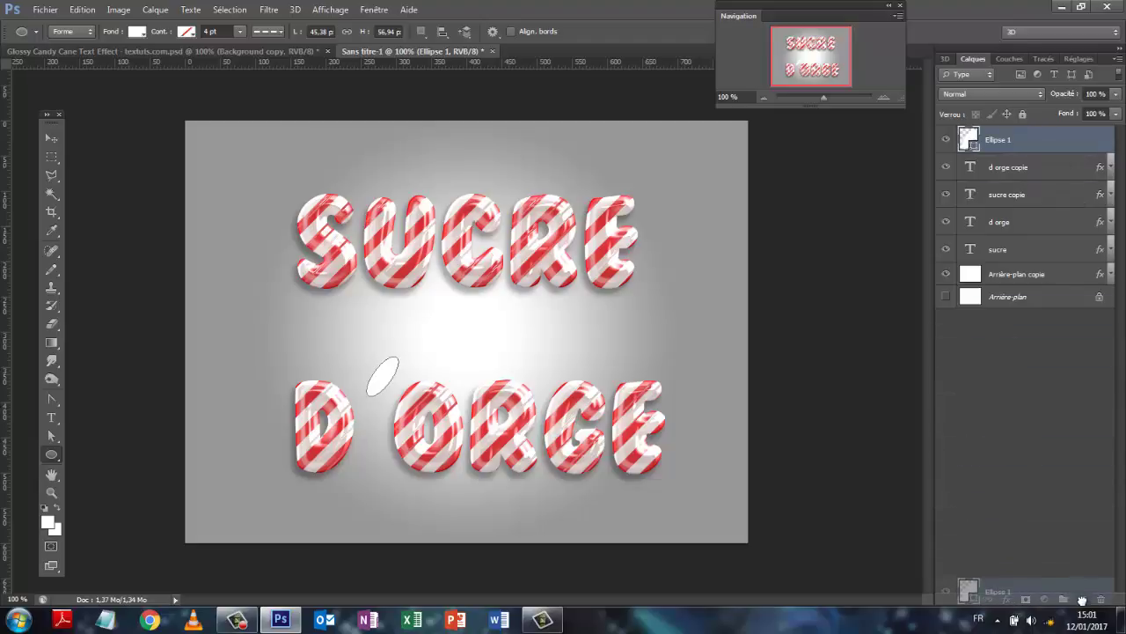
Duplicate the Ellipse 1 layer and copy the sucre layer's style onto the original Ellipse 1, collapsing its effects list.
left_click_drag(1020, 153, 1083, 597)
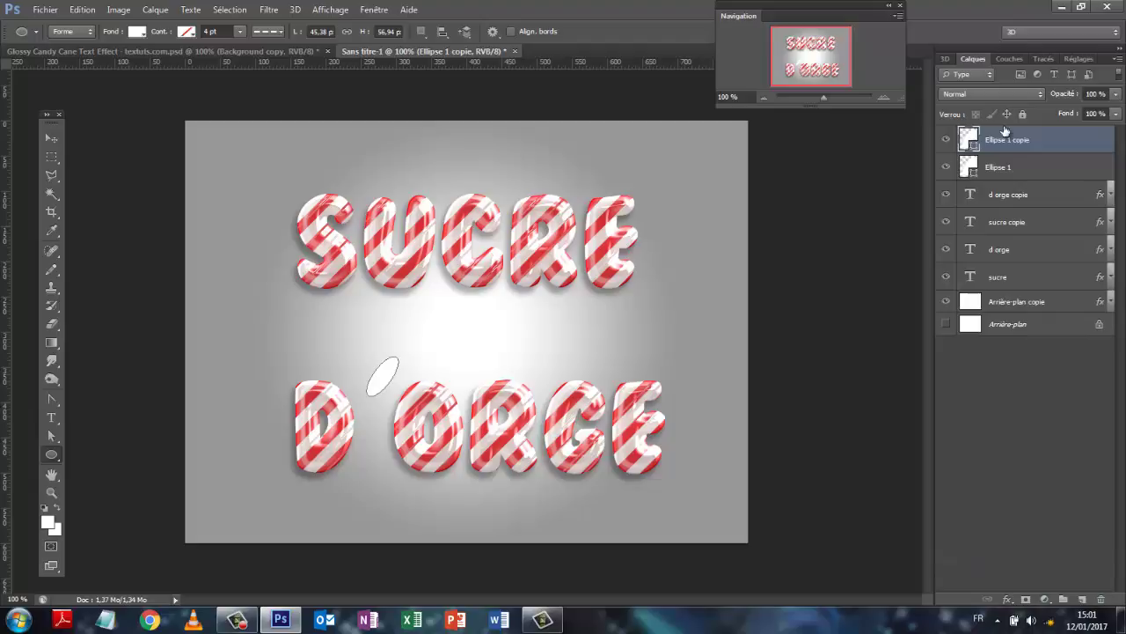
left_click(1008, 168)
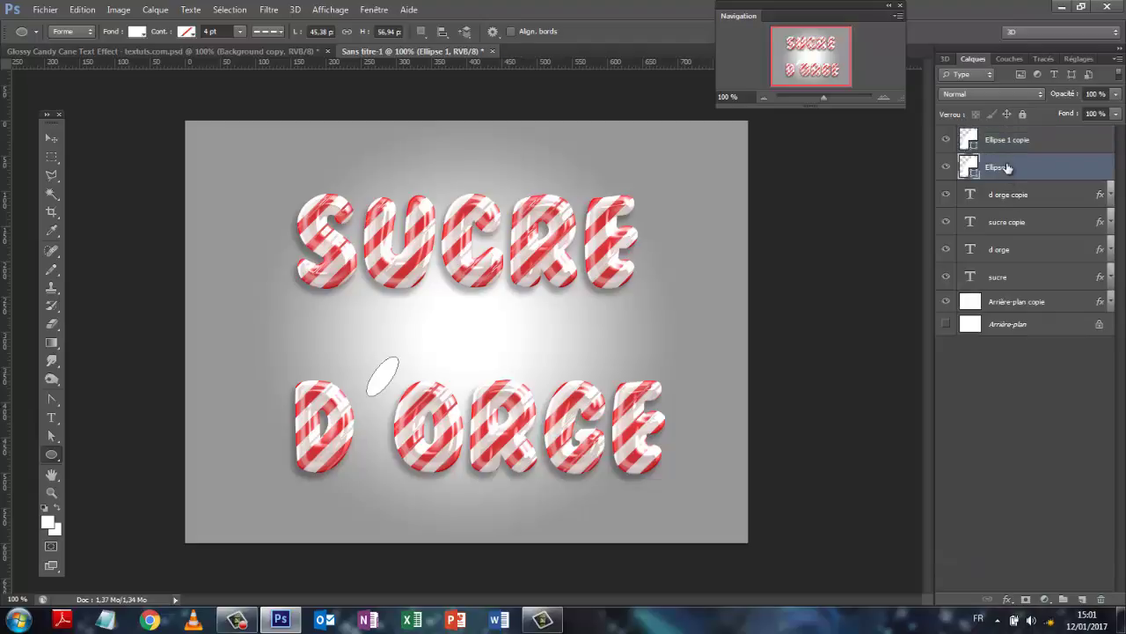
left_click(1029, 280)
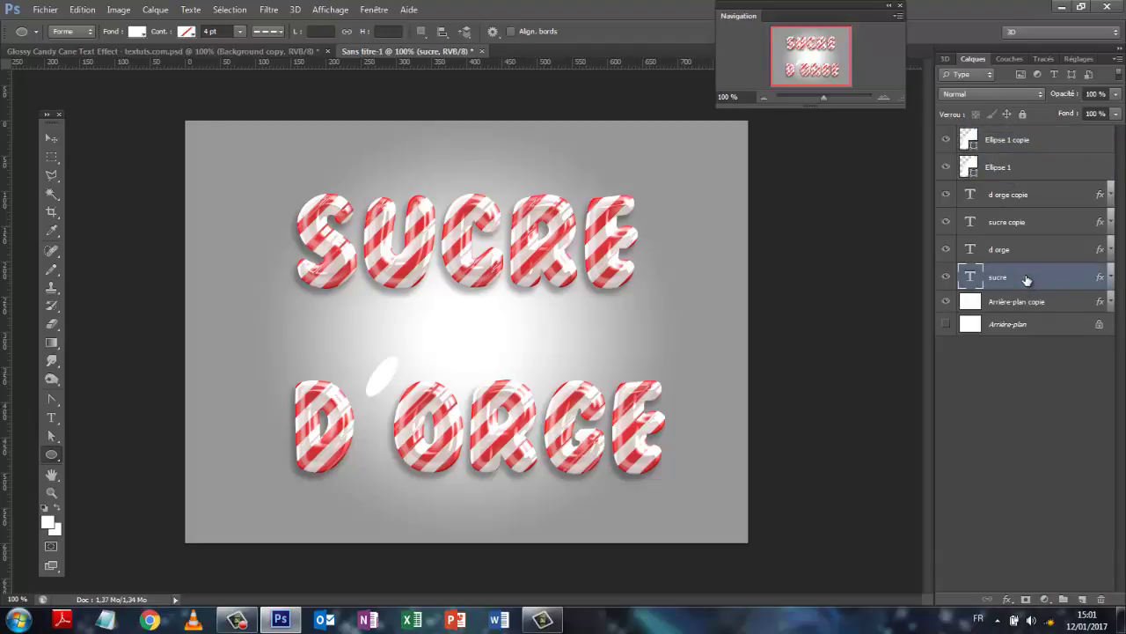
right_click(1025, 280)
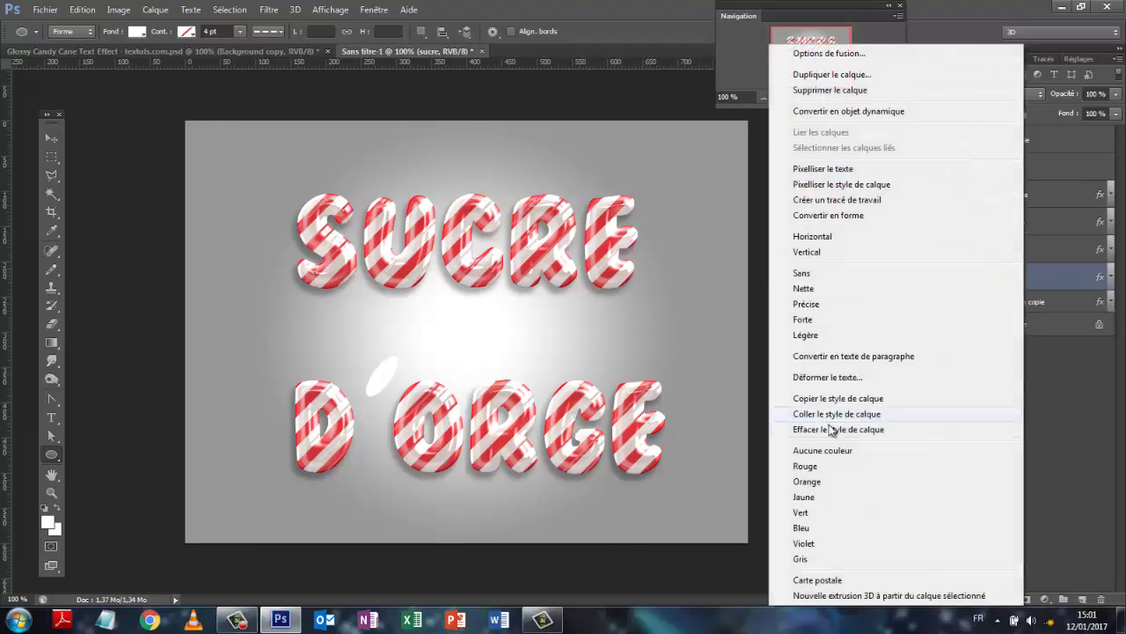
left_click(824, 399)
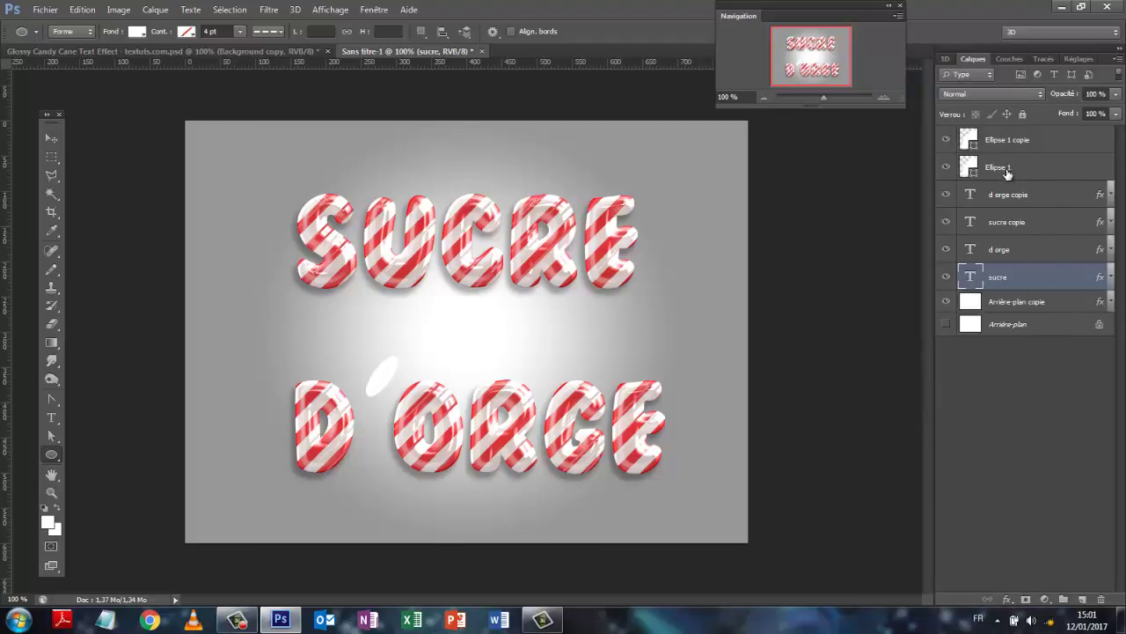
right_click(1009, 169)
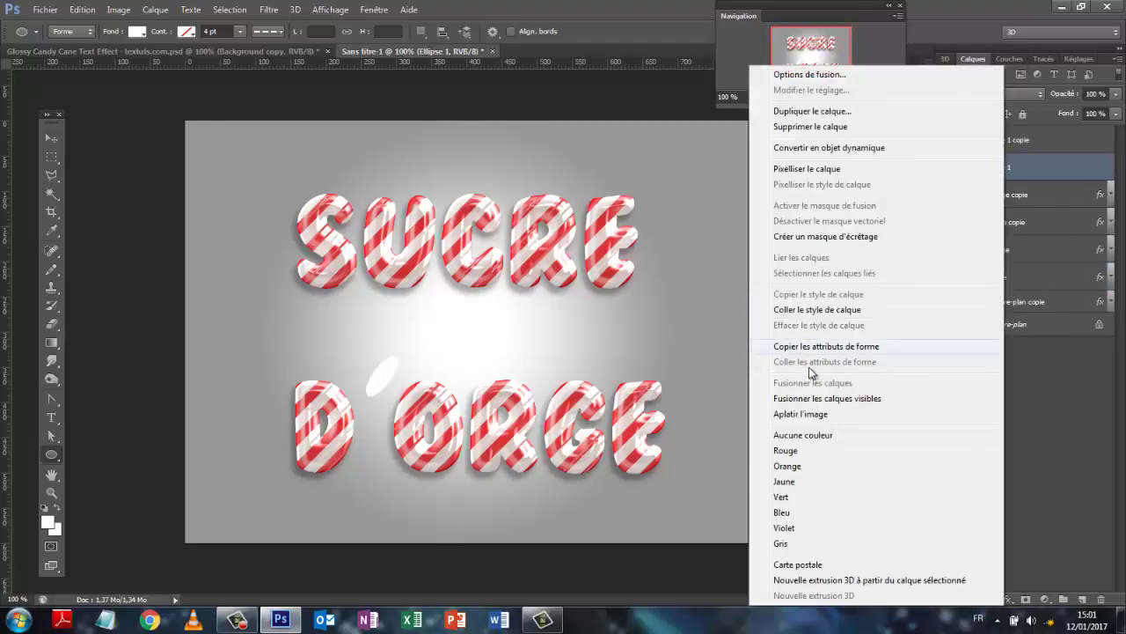
left_click(816, 309)
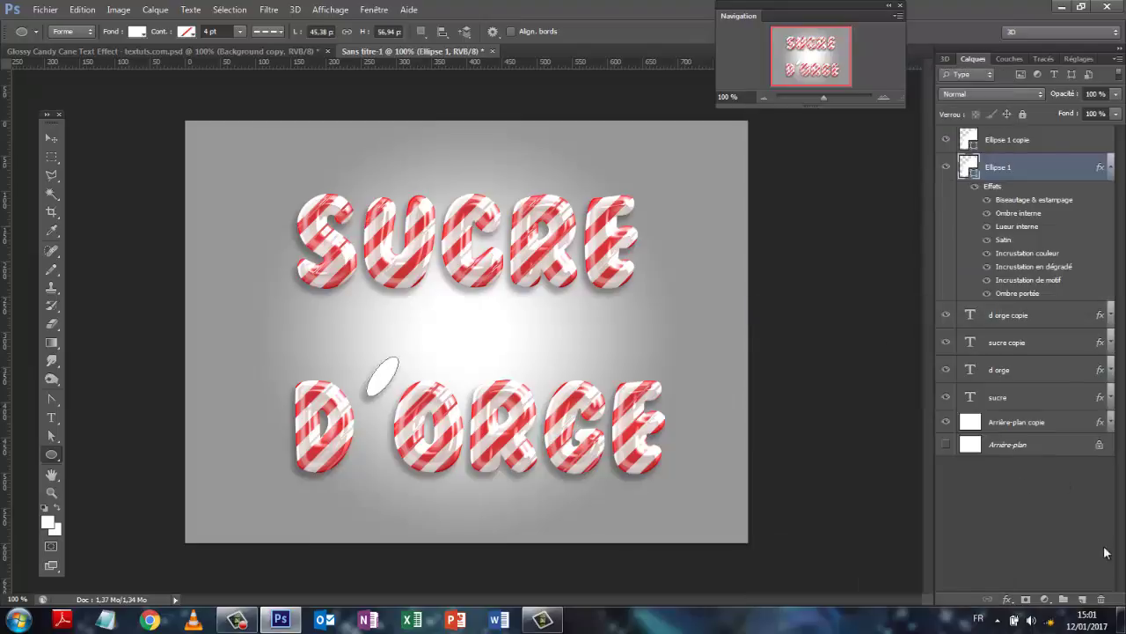
left_click(1112, 167)
Set the fill (Fond) of the Ellipse 1 copie layer to 0%.
left_click(1047, 139)
left_click(1116, 115)
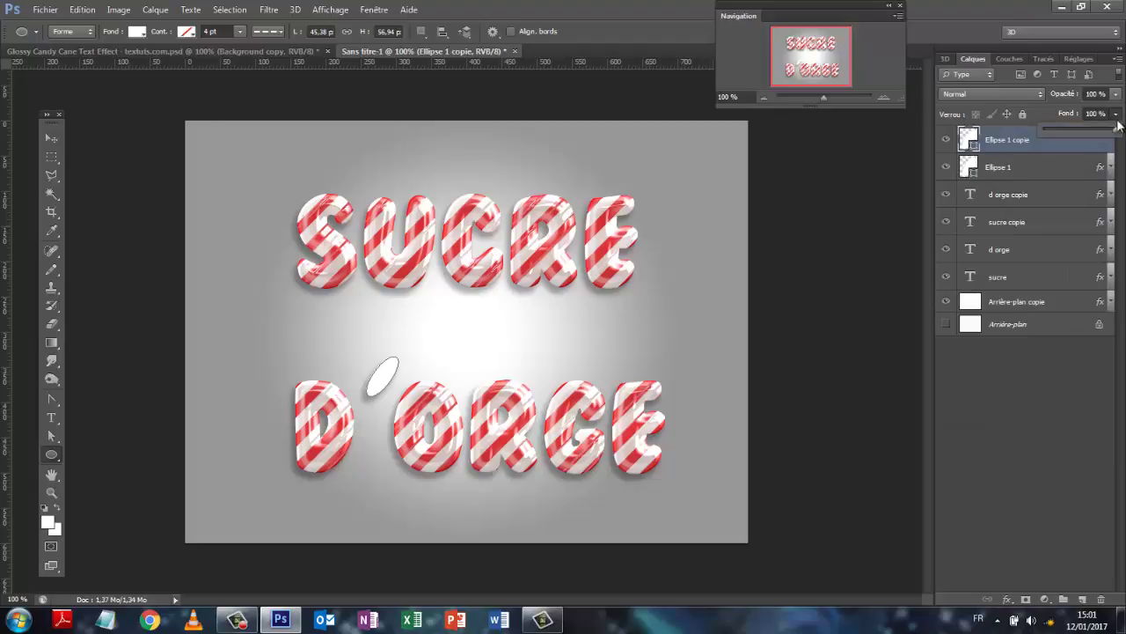
left_click_drag(1119, 126, 1052, 143)
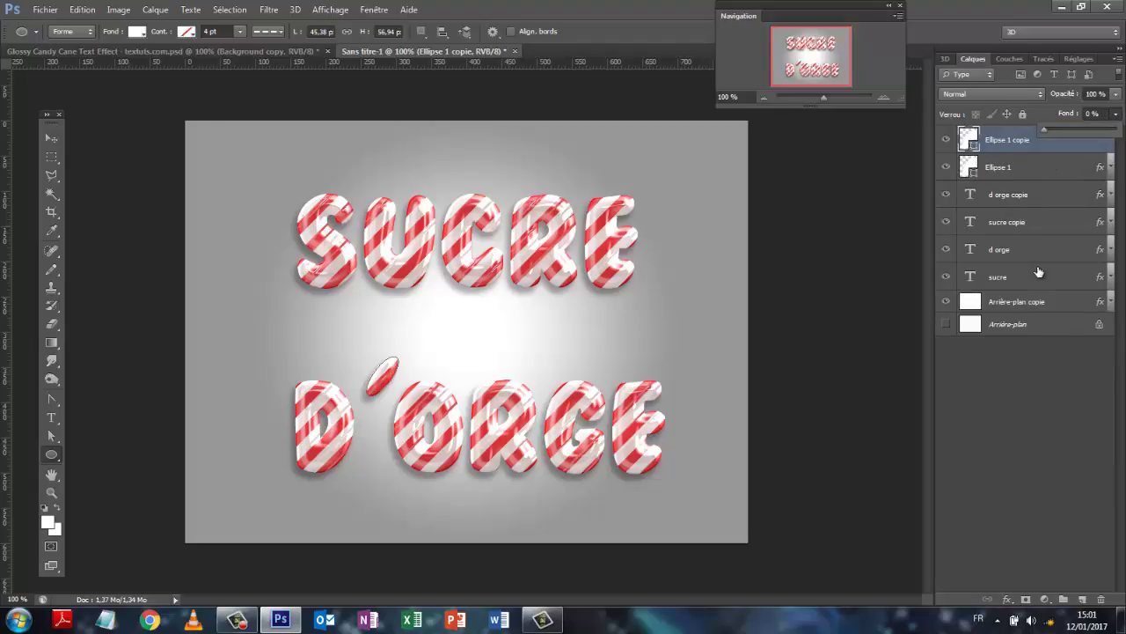
Copy the layer style of sucre copie onto the Ellipse 1 copie layer and deselect the layers.
left_click(1008, 223)
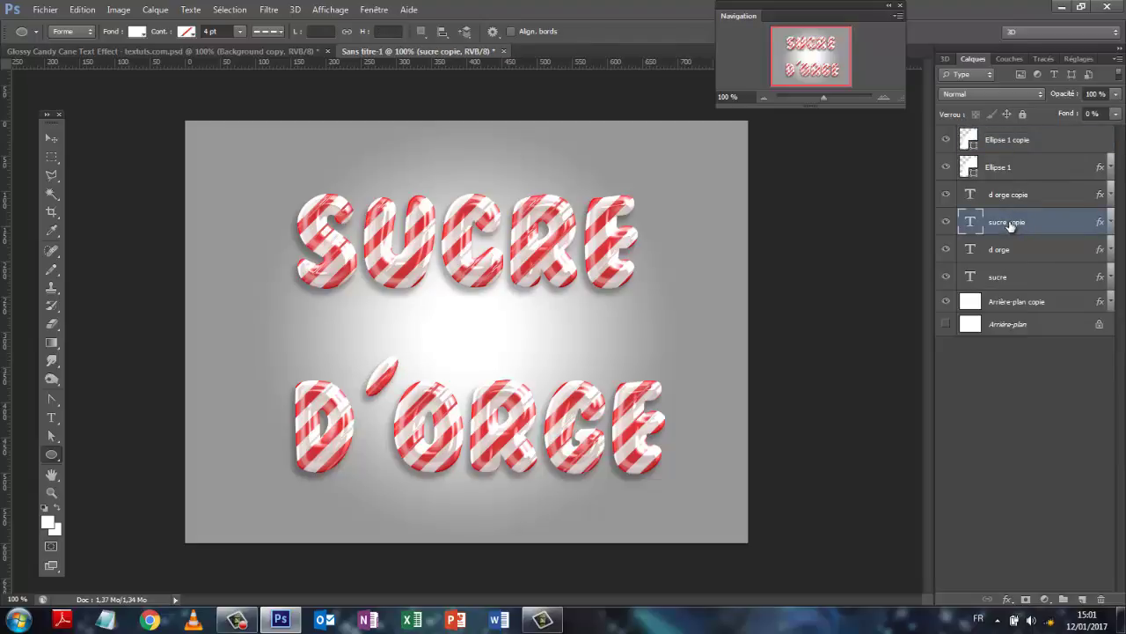
right_click(1008, 226)
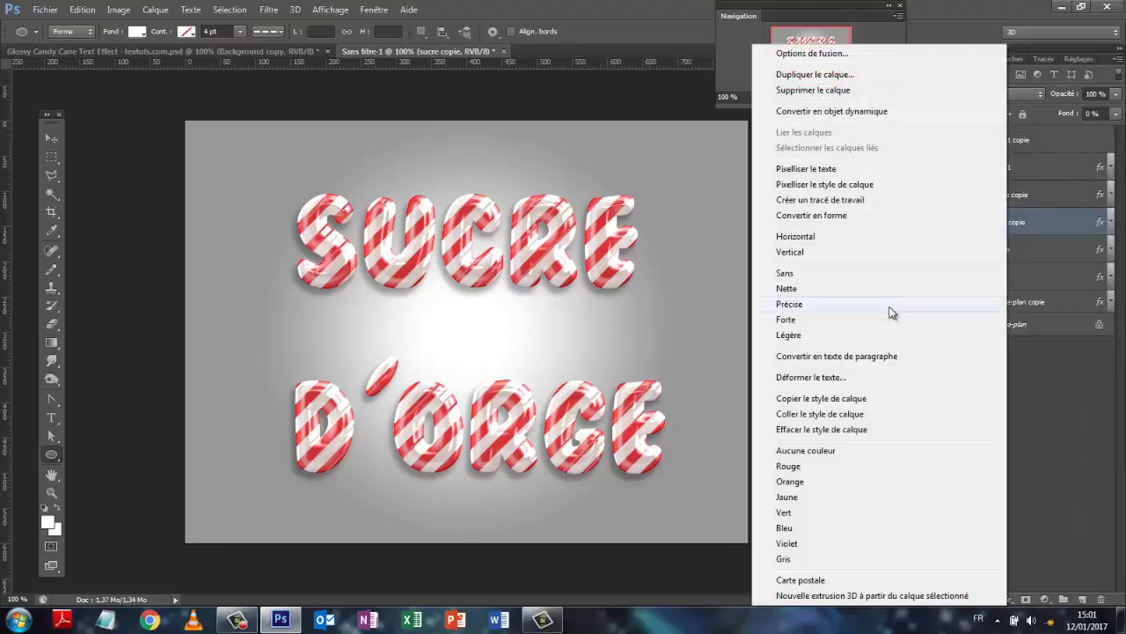
left_click(797, 398)
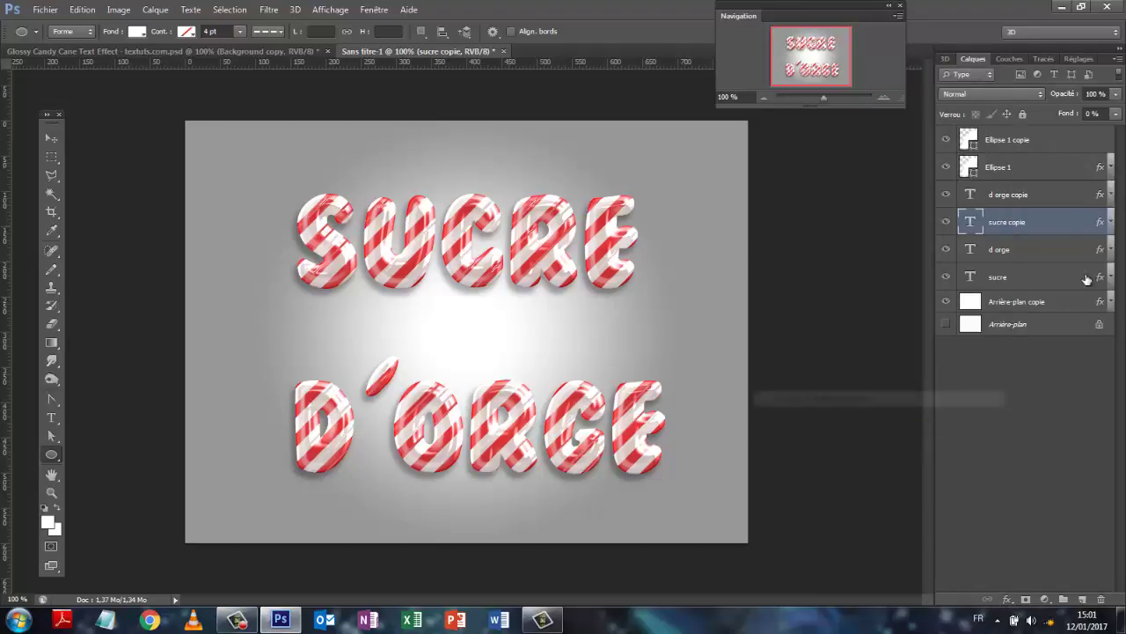
left_click(1016, 144)
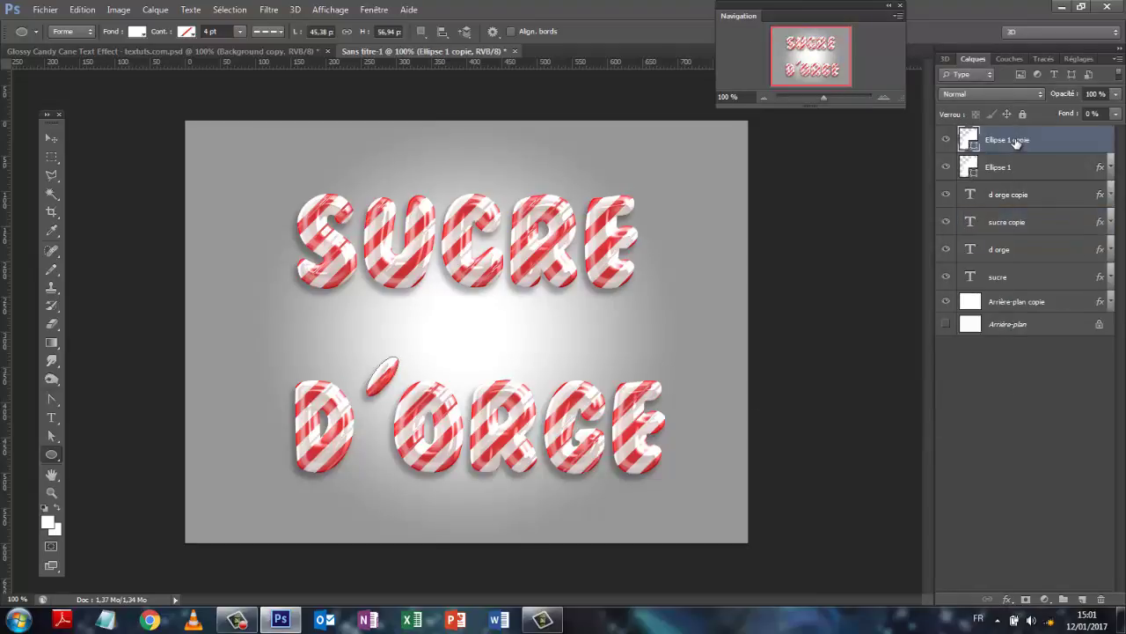
right_click(1016, 141)
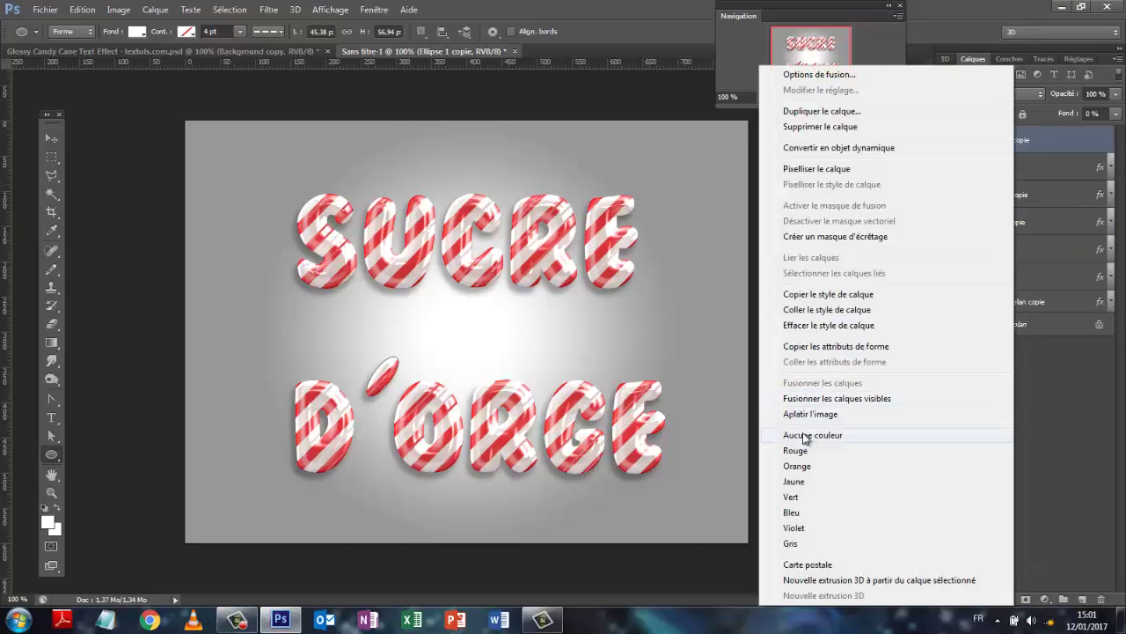
left_click(820, 312)
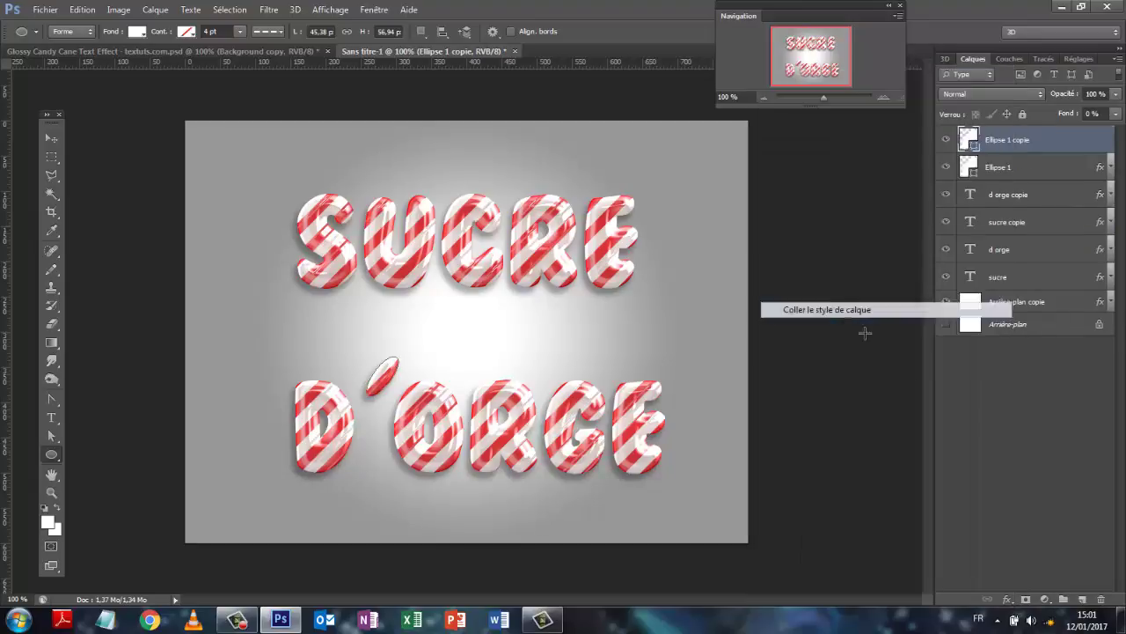
left_click(1020, 492)
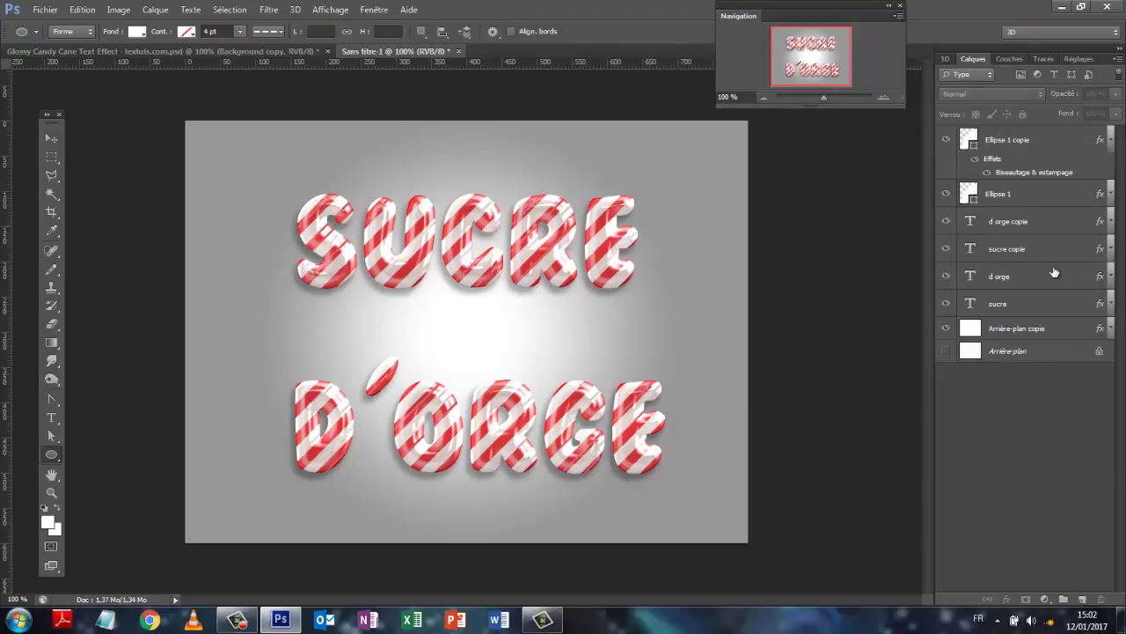
Set the sucre layer's pattern overlay (Incrustation de motif) to the blue diagonal stripes, keeping the whole word in view.
left_click(1008, 311)
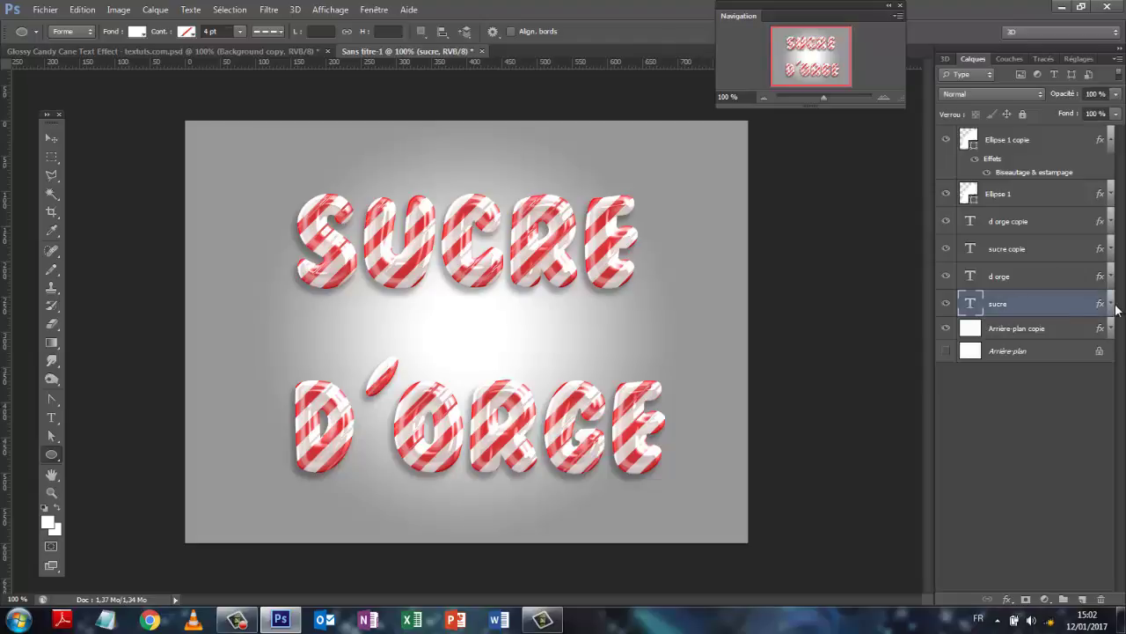
left_click(1113, 303)
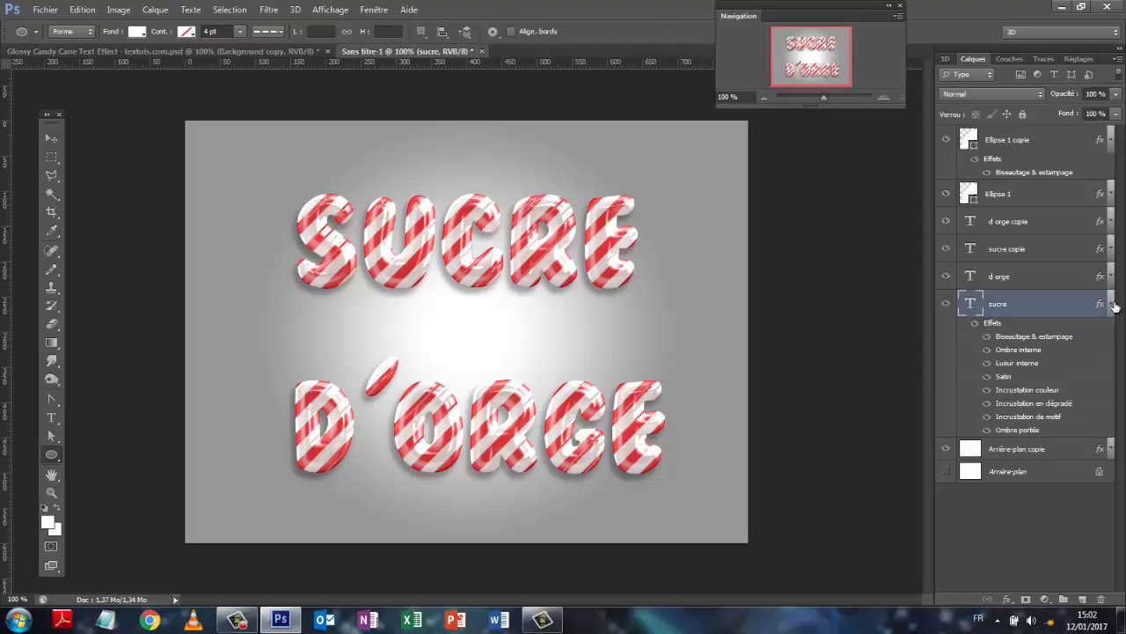
double_click(1012, 417)
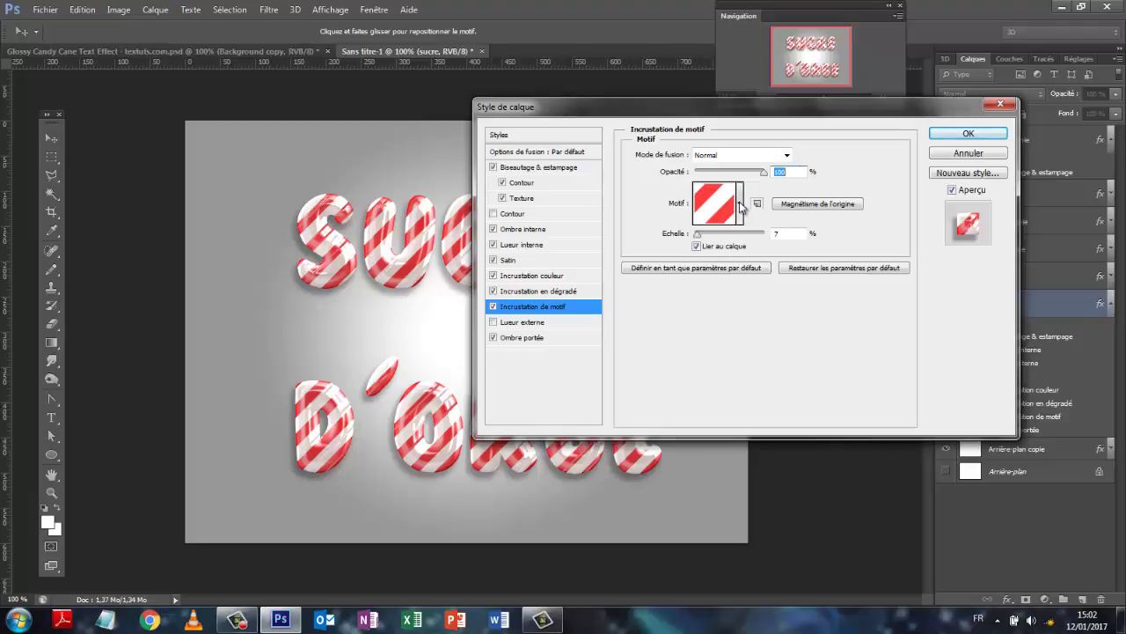
left_click(741, 204)
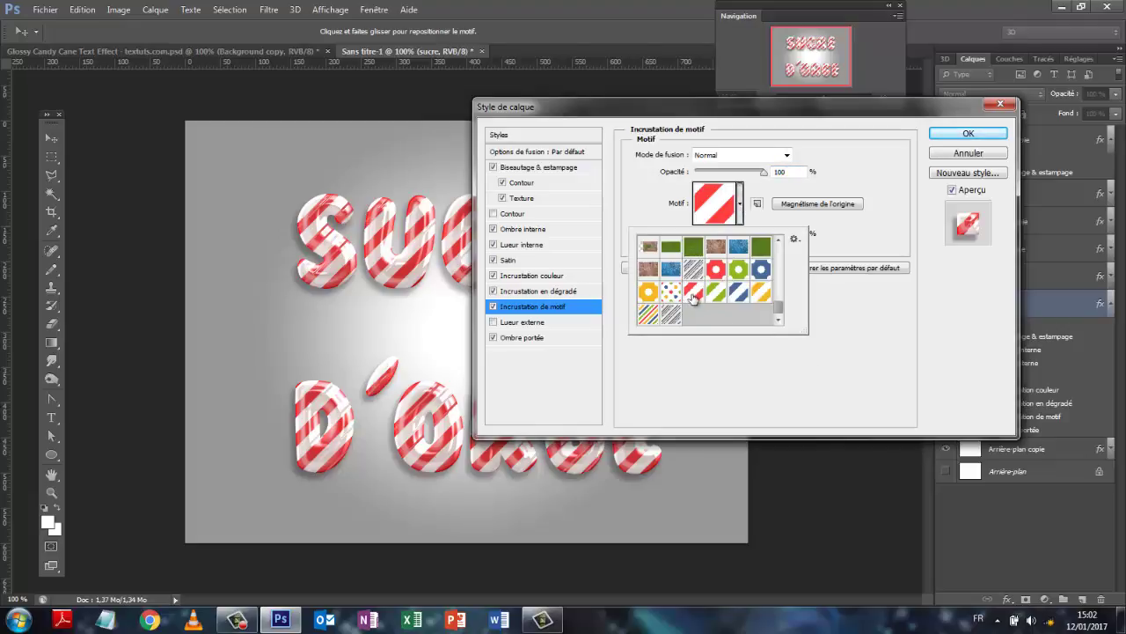
left_click(739, 294)
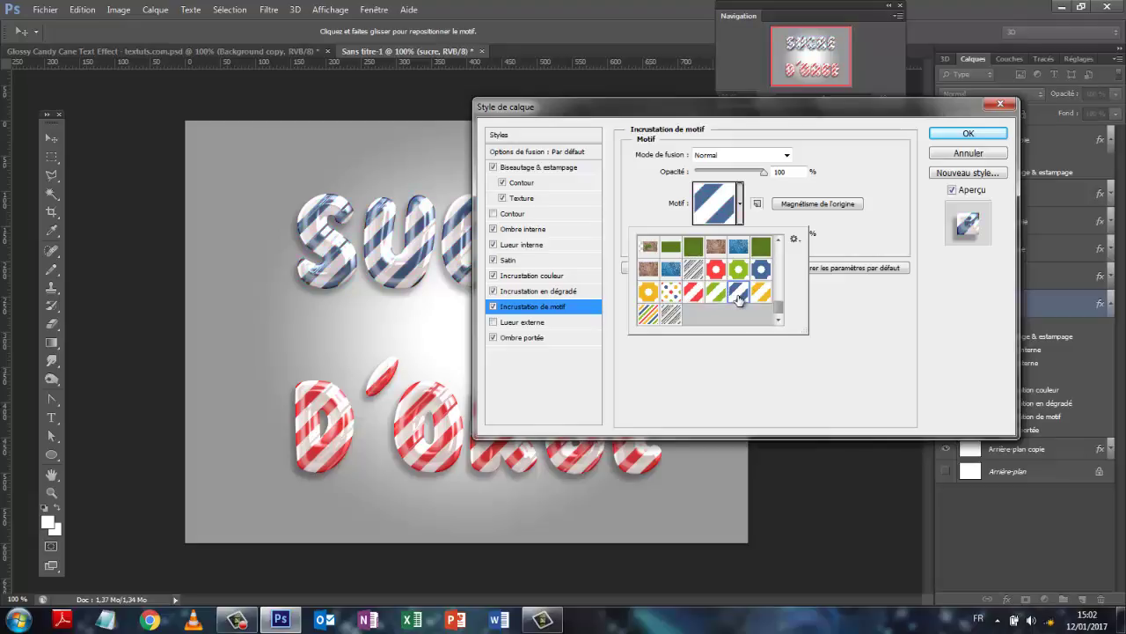
left_click_drag(828, 114, 799, 394)
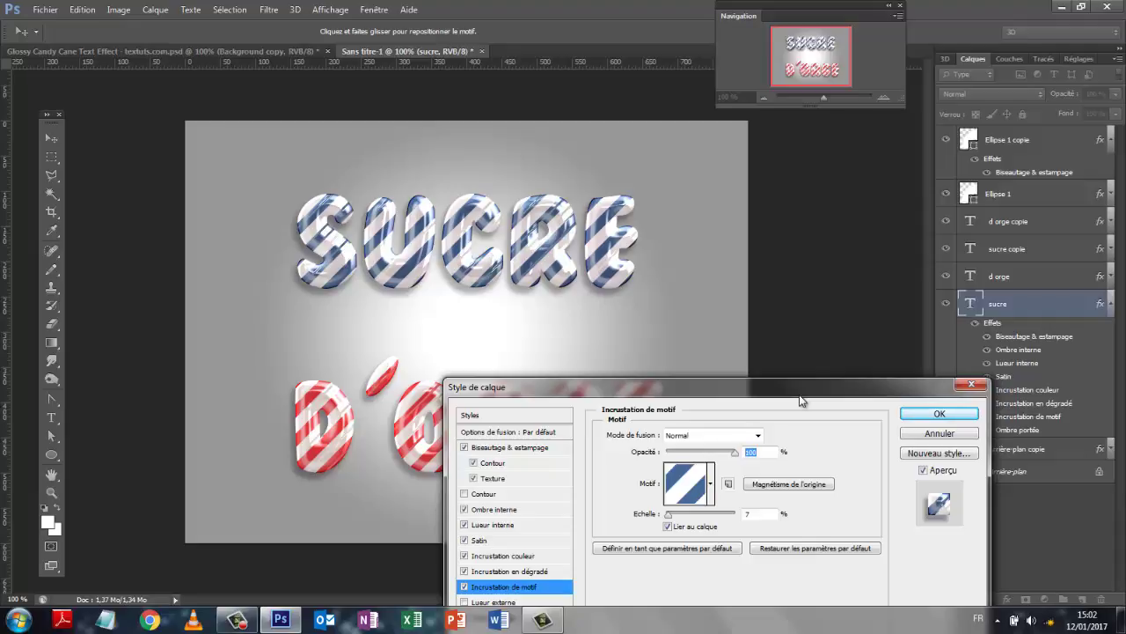
left_click_drag(801, 400, 967, 193)
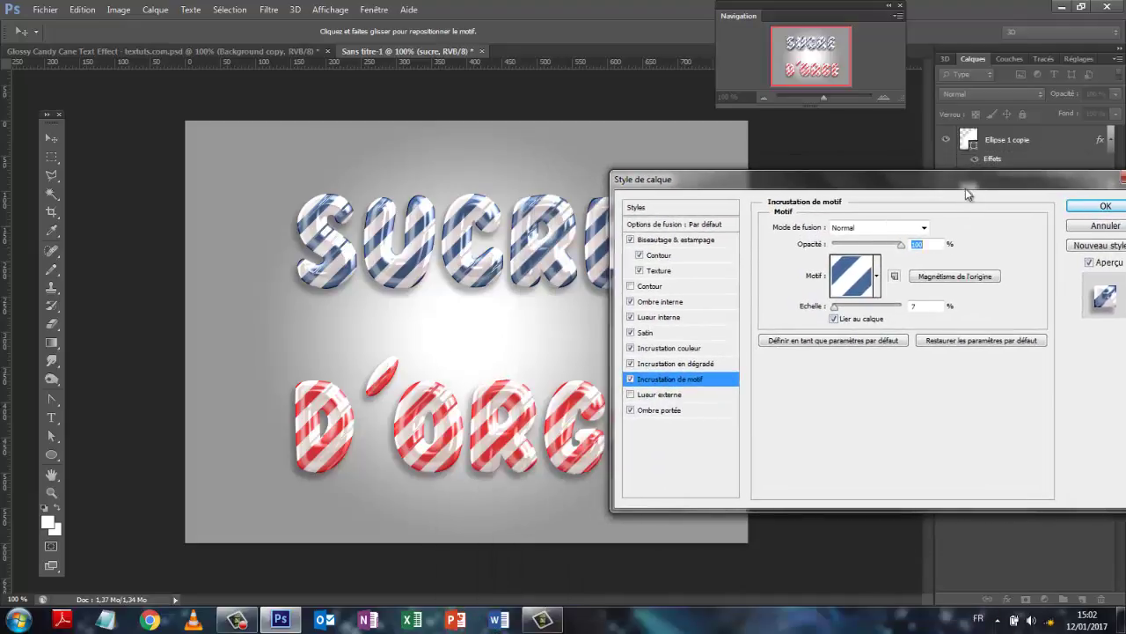
Try the yellow, green and multicoloured diagonal stripes and the yellow pattern with white dots as the sucre layer's pattern overlay.
left_click(876, 276)
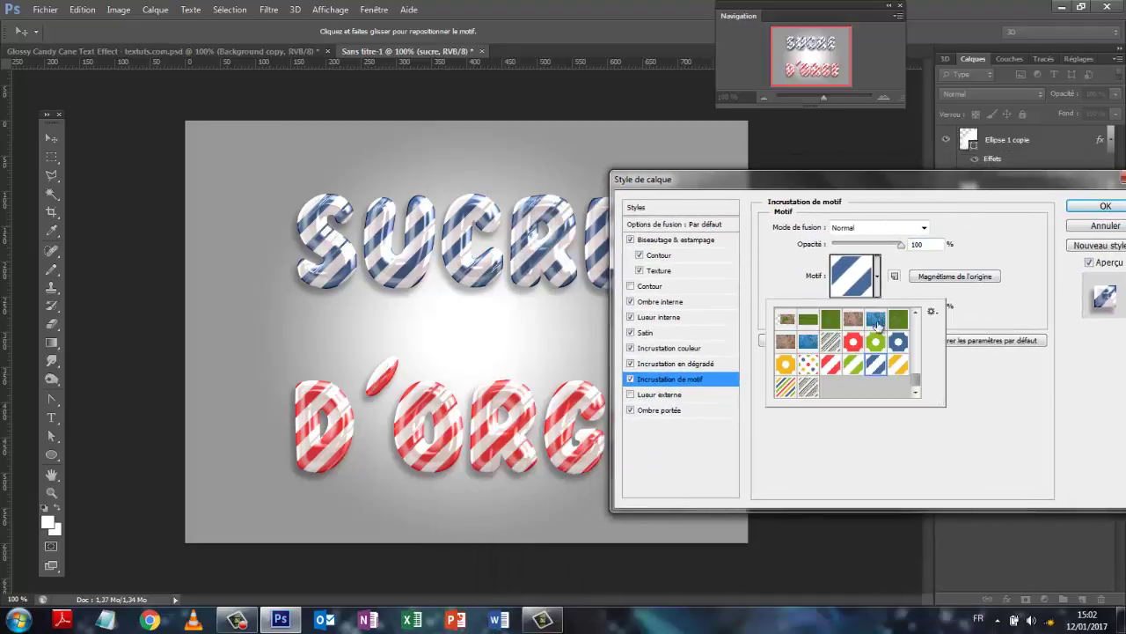
left_click(898, 366)
left_click(853, 365)
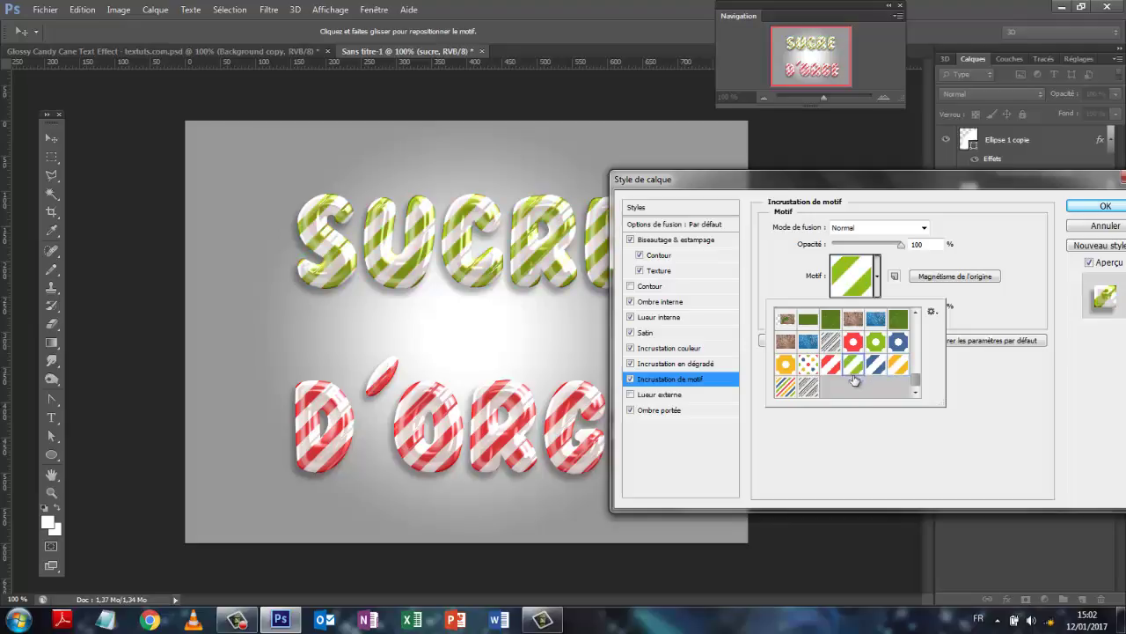
left_click(784, 387)
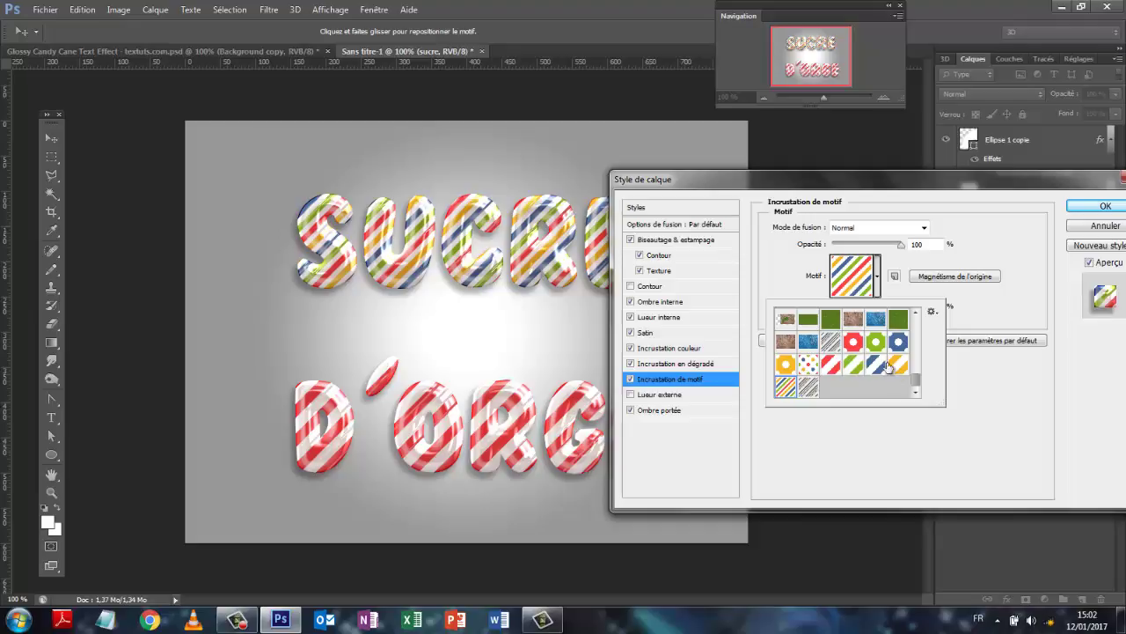
left_click(787, 365)
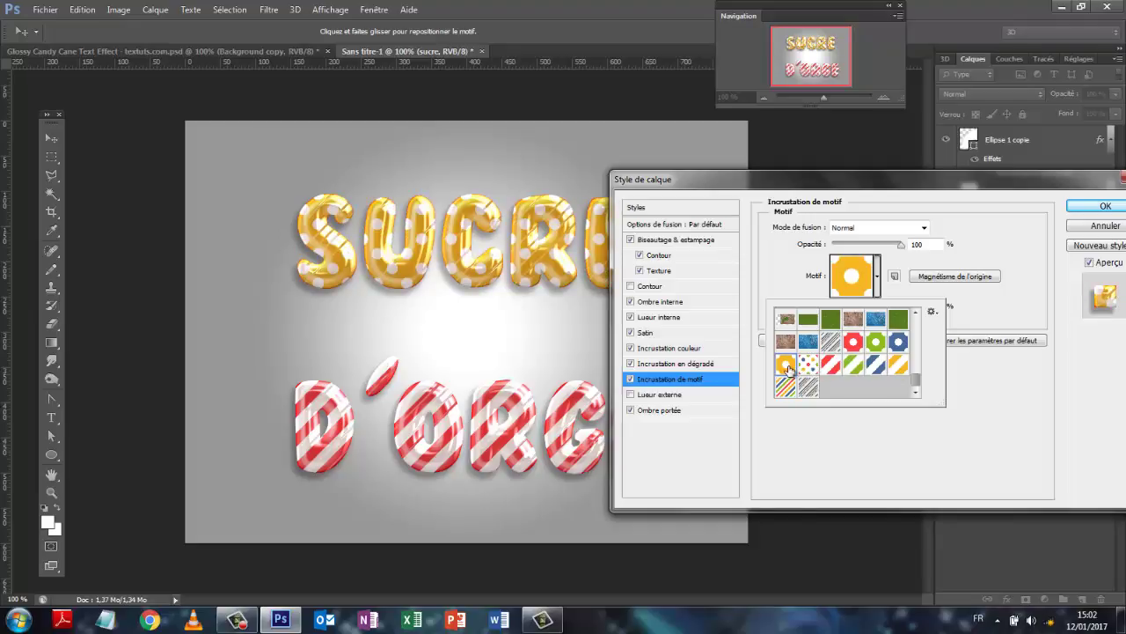
left_click_drag(916, 174, 952, 115)
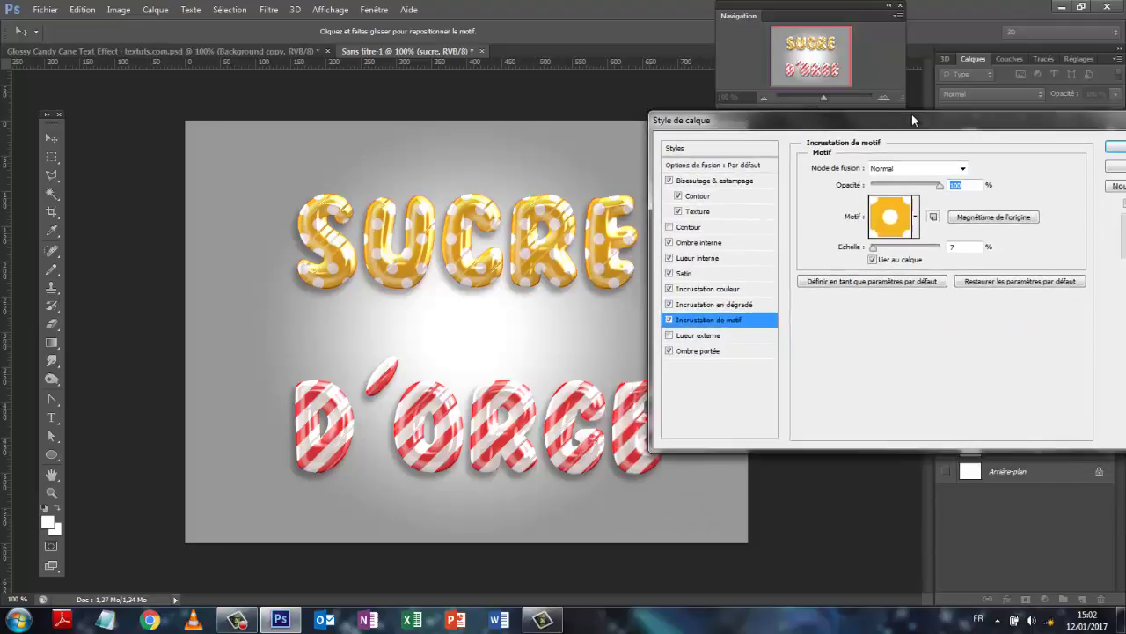
Try the red and green dotted patterns on the sucre layer, and apply the blue pattern with white dots as its overlay.
left_click(915, 217)
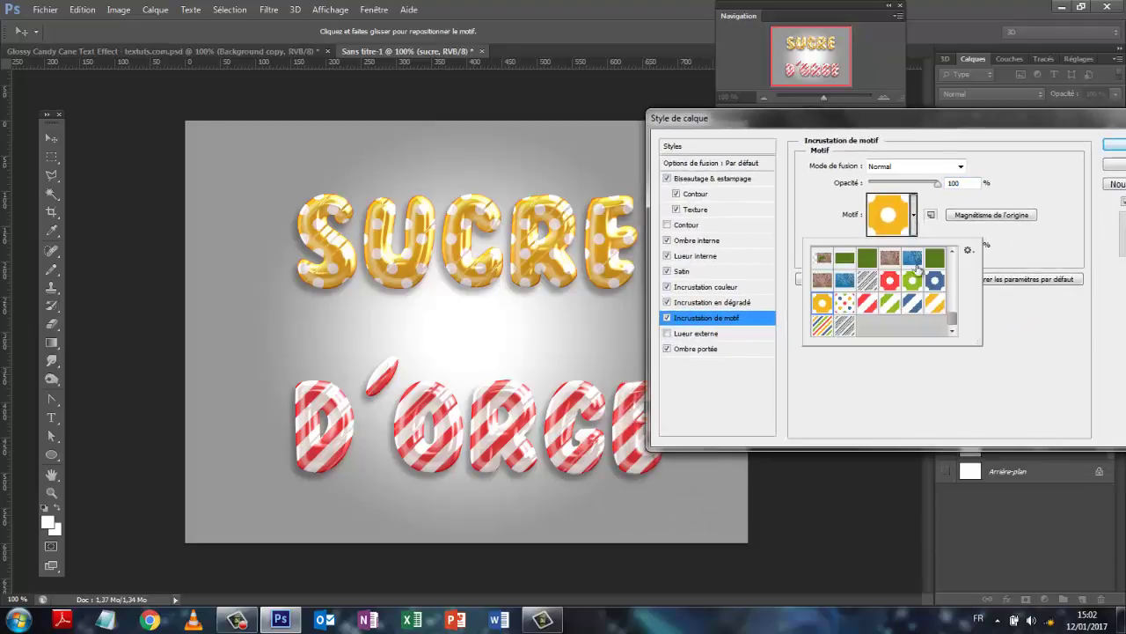
left_click(891, 281)
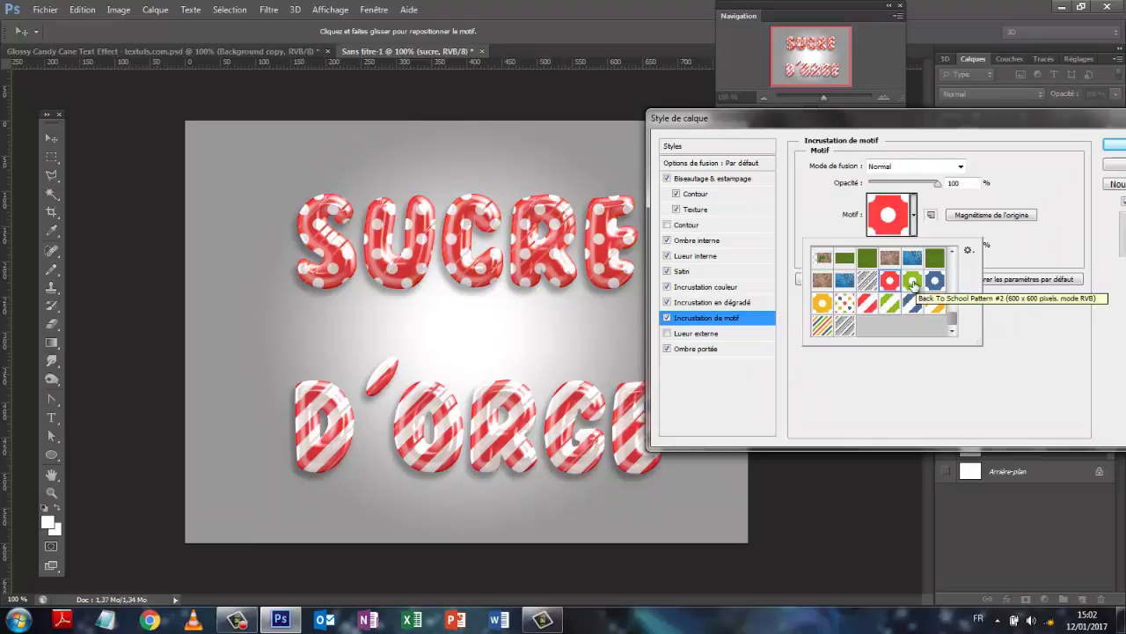
left_click(912, 282)
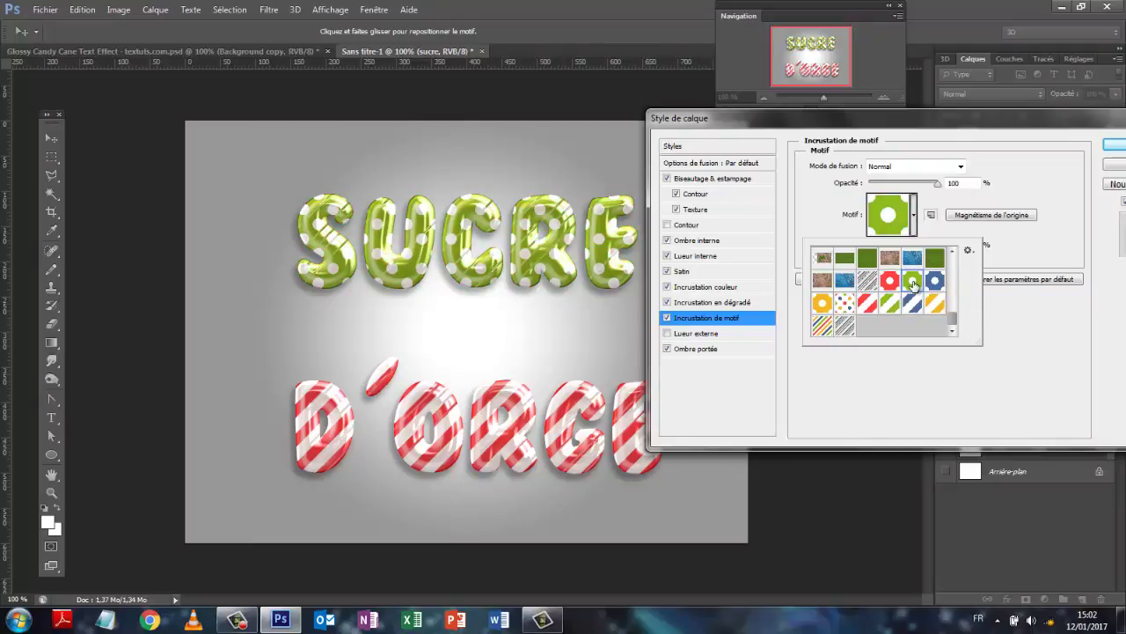
left_click(937, 282)
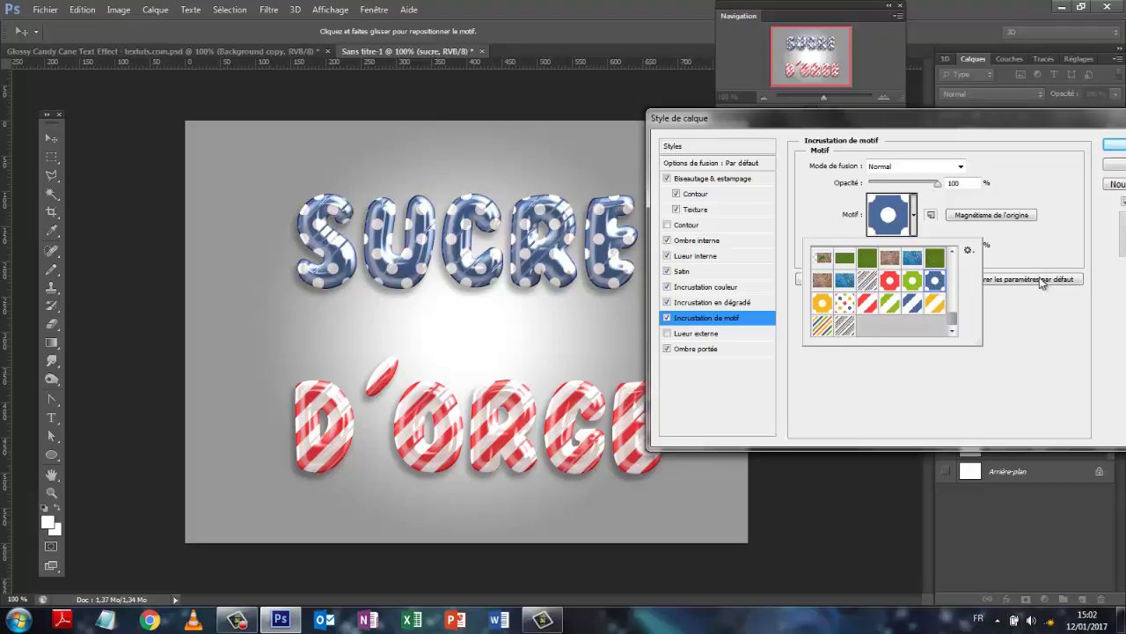
left_click_drag(992, 123, 719, 177)
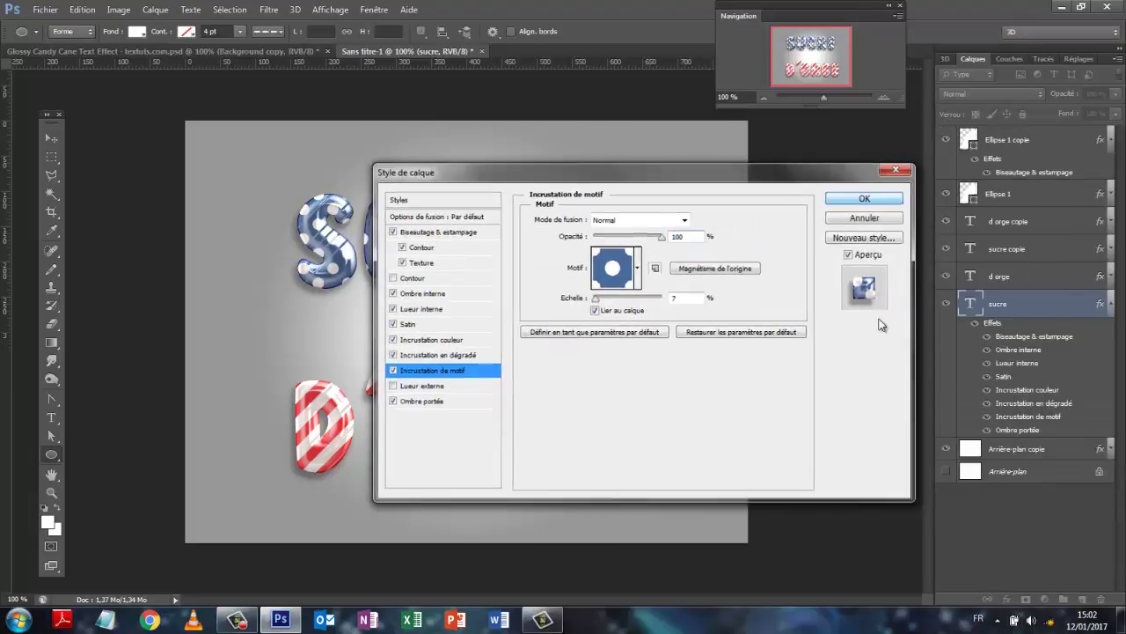
key("Return")
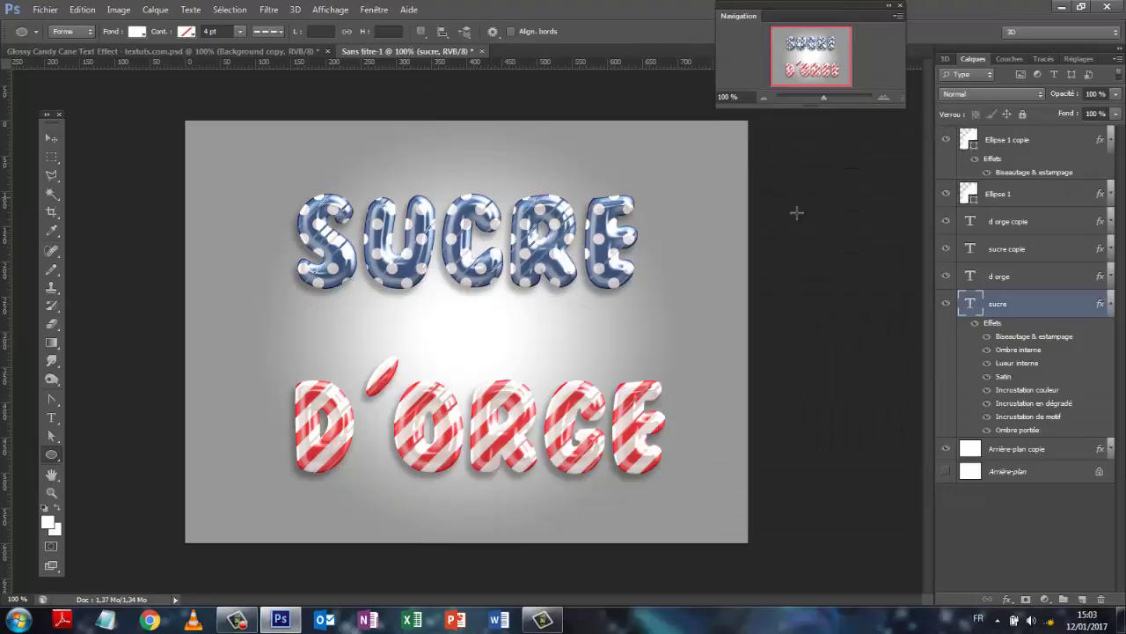